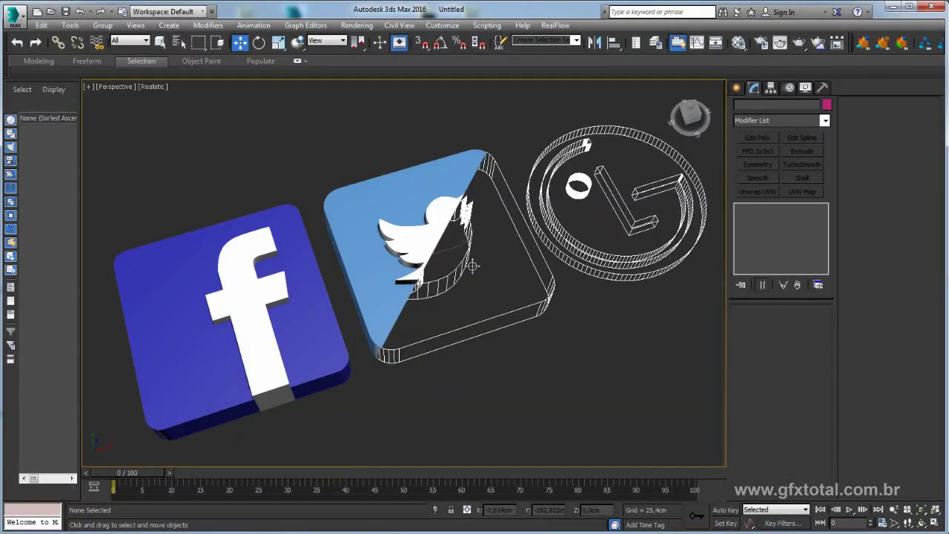
Switch the Create panel to Shapes and clear the scene down to the empty grid
click(737, 87)
click(754, 106)
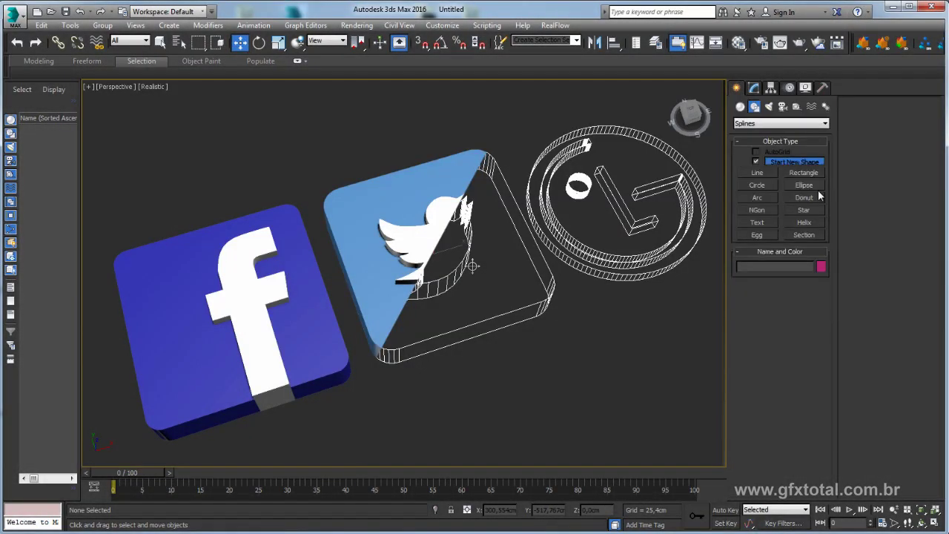
Create a Plane at the scene centre with Length and Width Segs set to 1
click(740, 106)
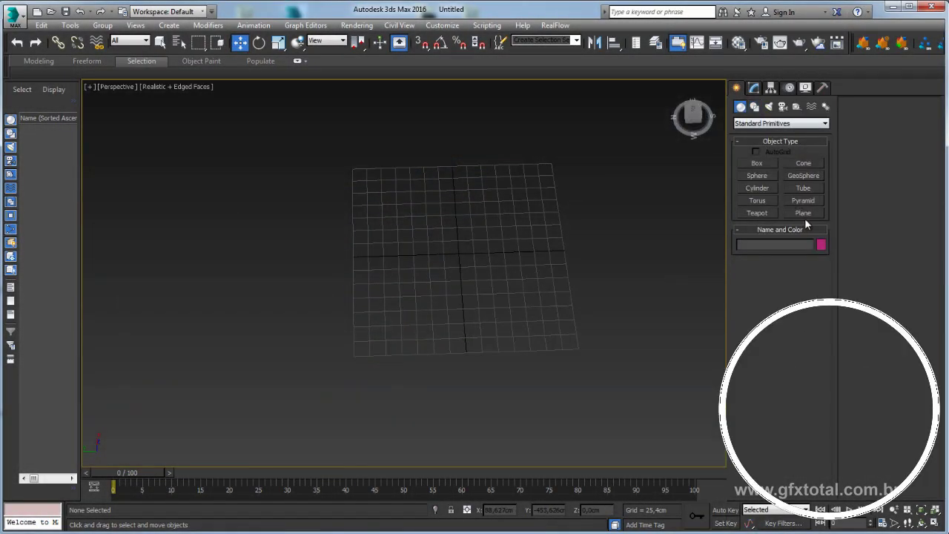
click(804, 212)
mouse_move(459, 254)
mouse_down()
mouse_move(578, 341)
mouse_move(666, 374)
mouse_up()
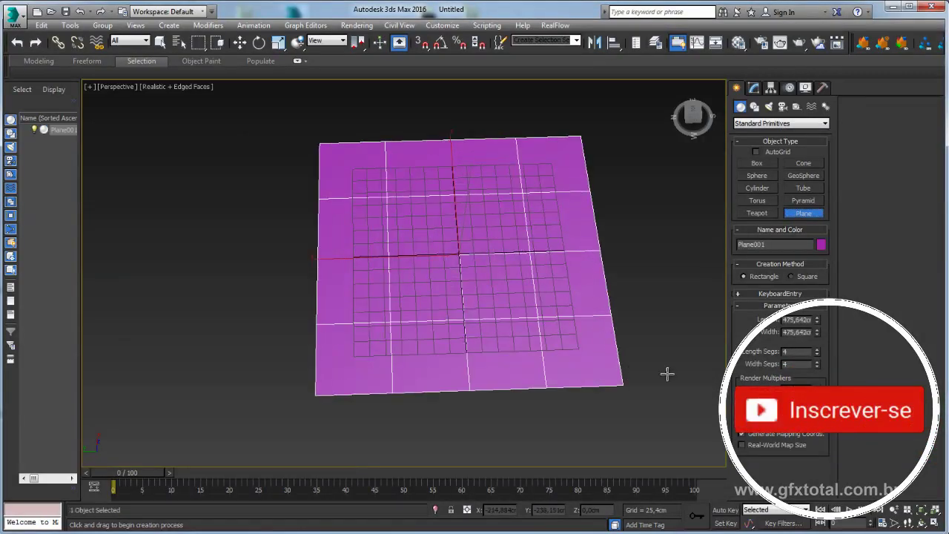
drag(817, 351, 816, 369)
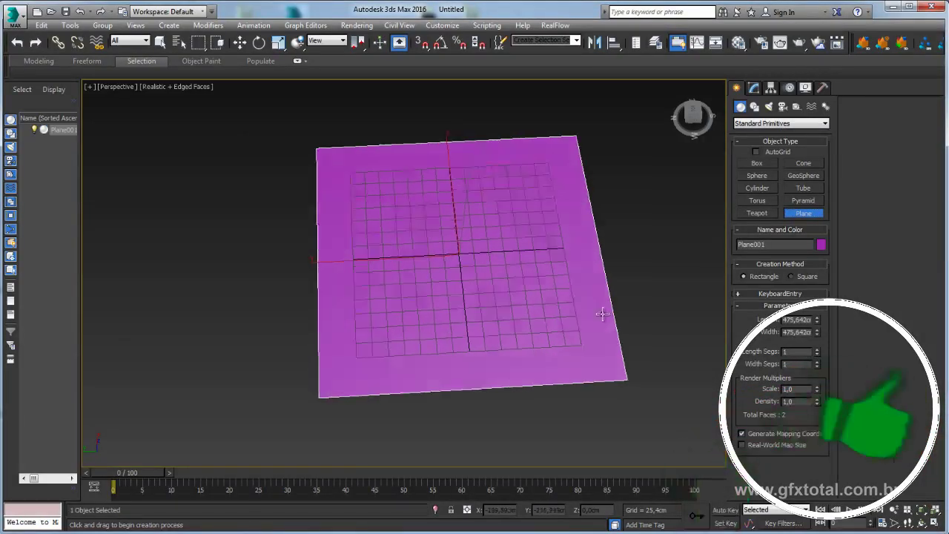
mouse_move(604, 314)
alt+middle_down()
mouse_move(508, 178)
mouse_move(521, 256)
mouse_move(479, 208)
alt+middle_up()
key(w)
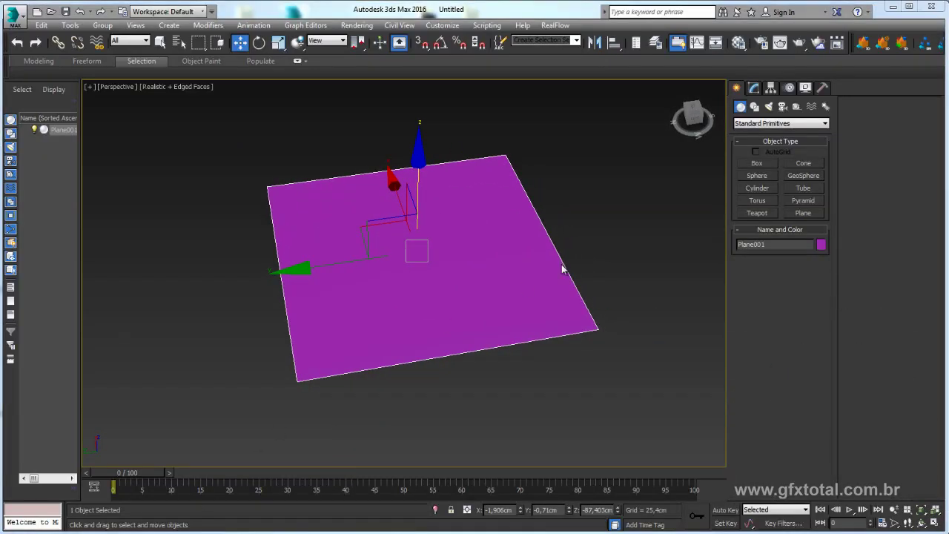
Drag facebook-logotipo.jpg from the logo folder onto the plane as its texture
key(alt+Tab)
mouse_move(247, 17)
mouse_down()
mouse_move(711, 124)
mouse_move(810, 107)
mouse_up()
mouse_move(644, 181)
mouse_down()
mouse_move(409, 318)
mouse_move(403, 302)
mouse_up()
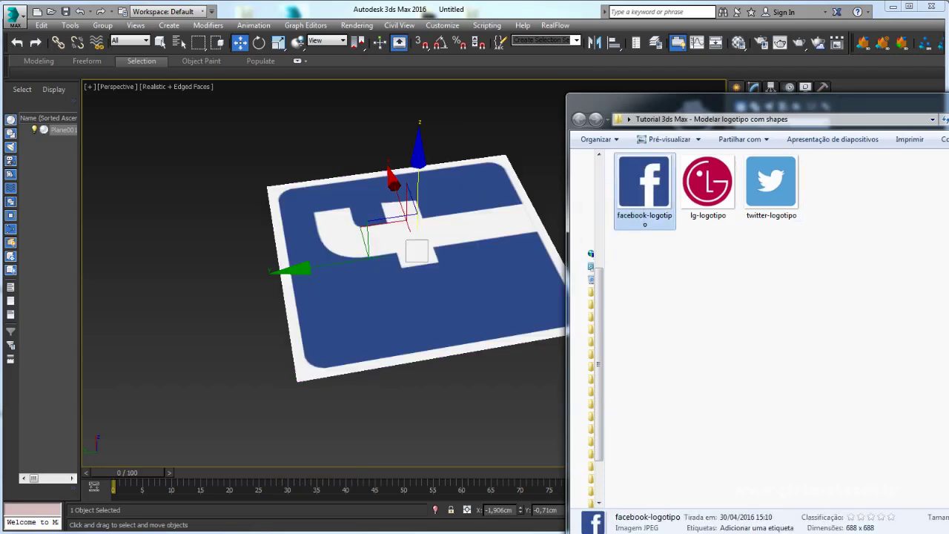
mouse_move(590, 297)
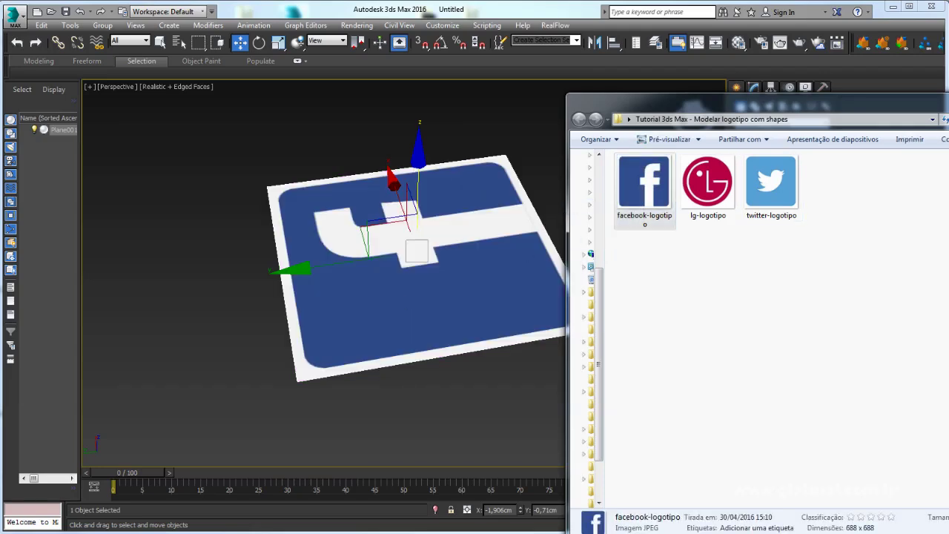
Close the folder window, restore the four-viewport layout and give the Top view Realistic shading
key(alt+Tab)
alt+middle_drag(584, 158, 738, 454)
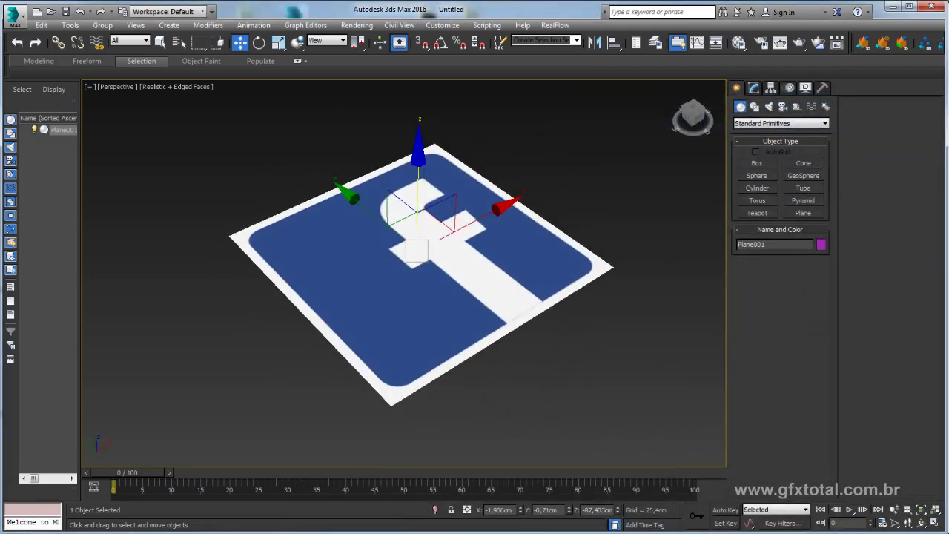
click(936, 523)
middle_click(268, 210)
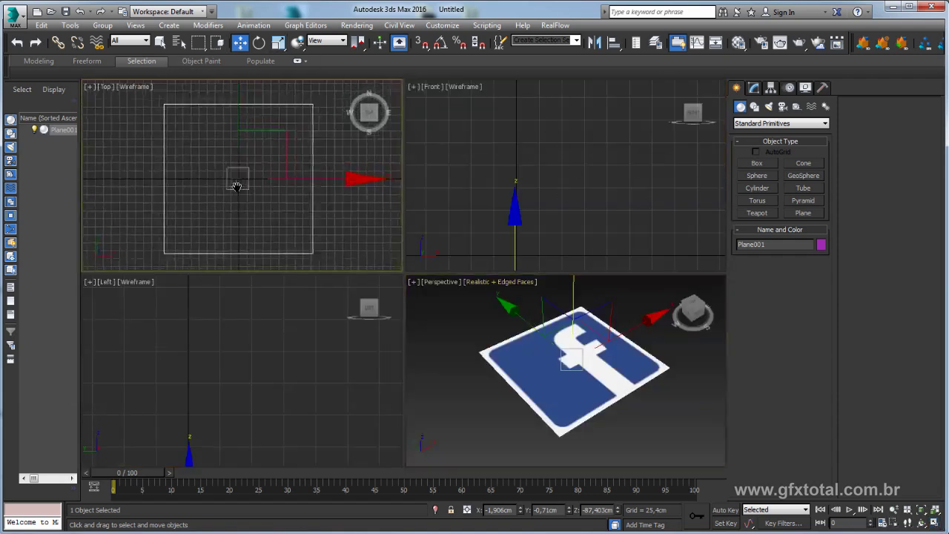
key(F3)
Hide the grid, maximize the Top viewport and zoom in on the logo
middle_drag(268, 207, 270, 181)
key(g)
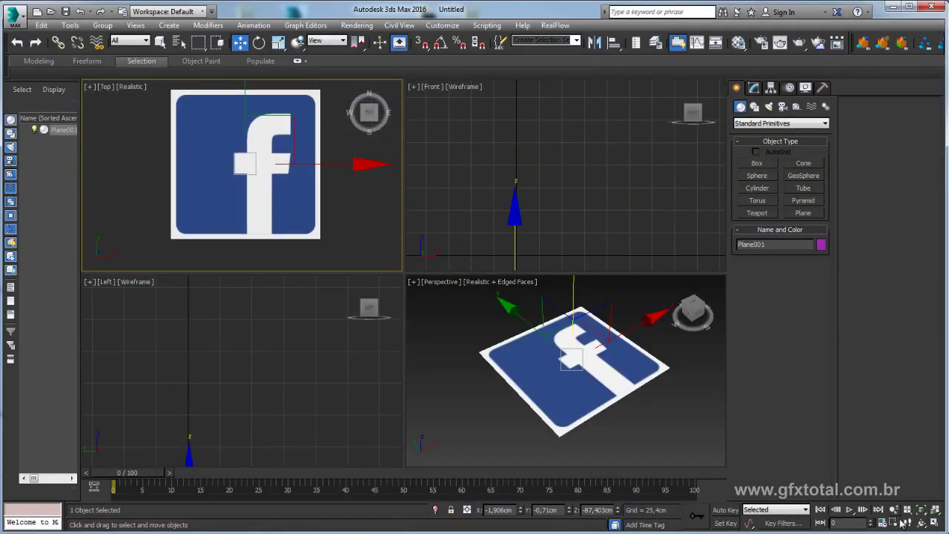
click(935, 523)
scroll(517, 286, up, 3)
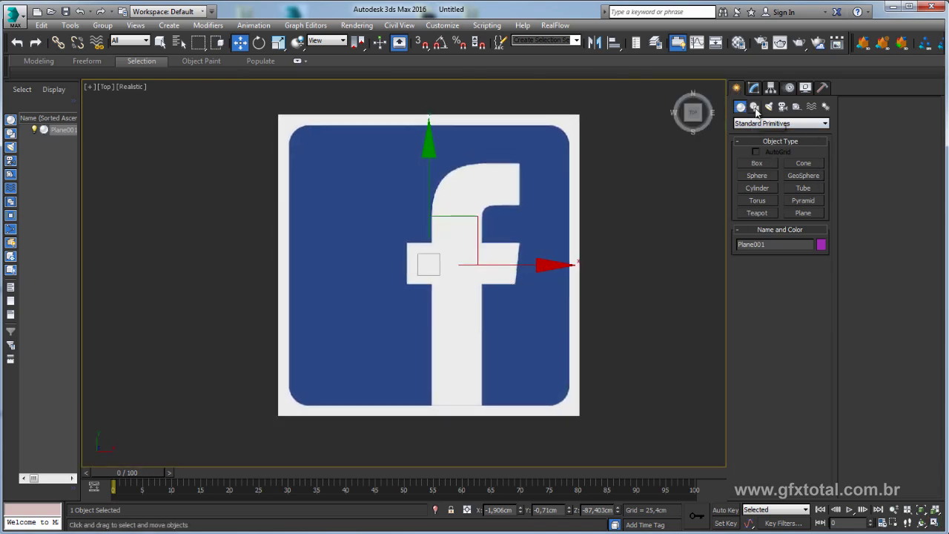
Draw Rectangle001, about 448.952 × 443.328 cm, over the Facebook tile in the Top view
click(755, 106)
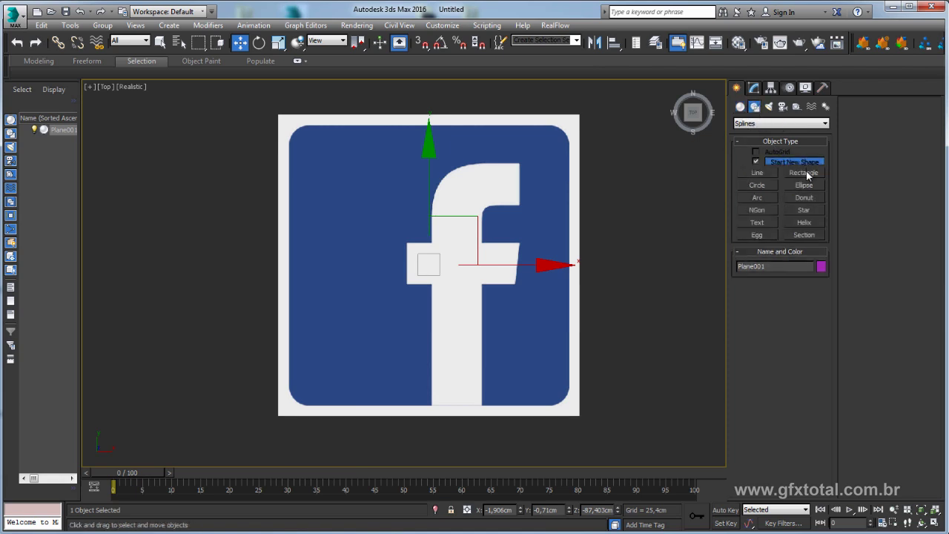
click(807, 172)
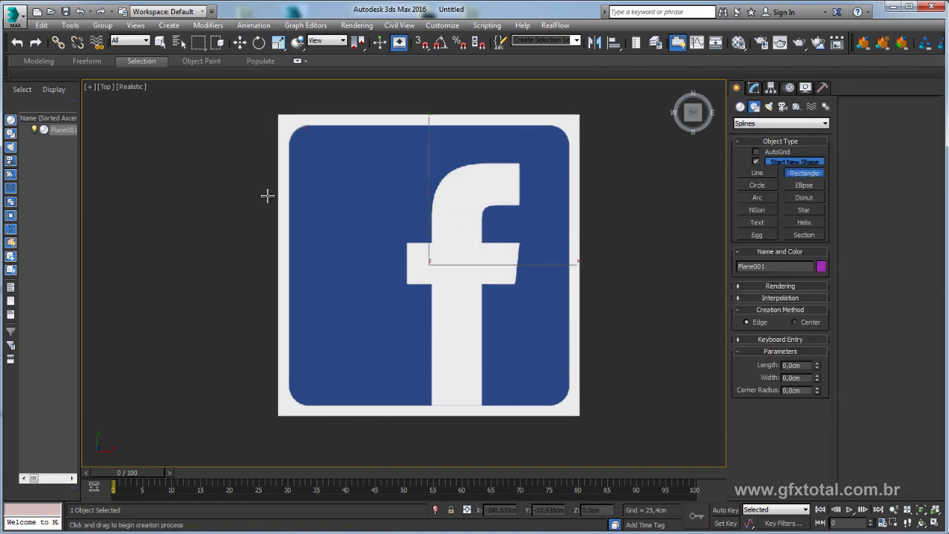
mouse_move(289, 124)
mouse_down()
mouse_move(549, 373)
mouse_move(571, 408)
mouse_up()
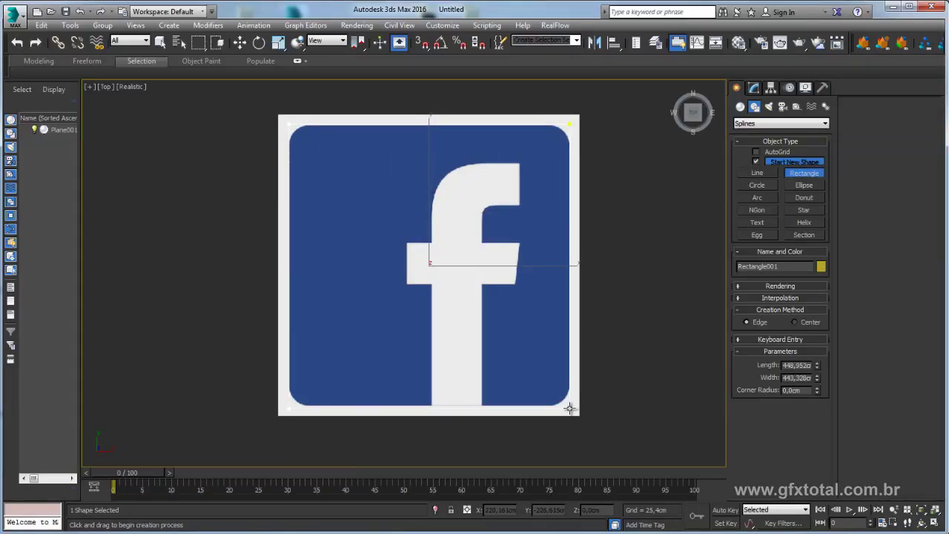
key(F3)
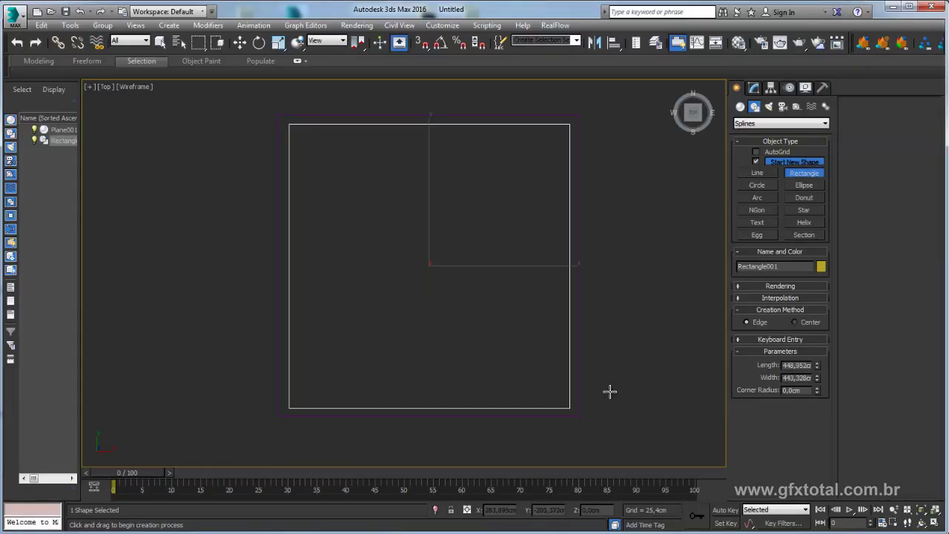
key(F3)
key(F3)
key(F3)
key(F3)
key(F3)
middle_drag(530, 299, 439, 290)
middle_drag(453, 150, 438, 163)
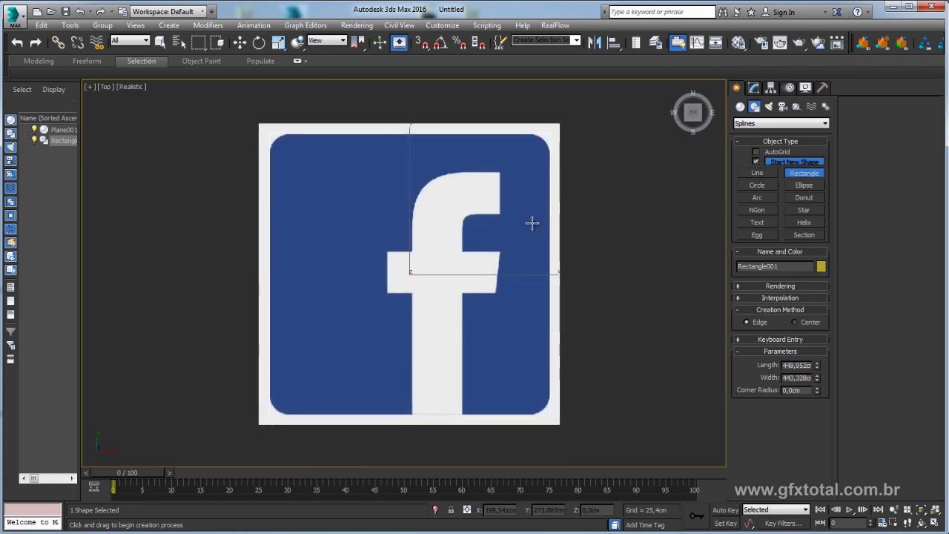
Pick the plane's Material #25 into the Material Editor, show it in viewport and set Opacity to 34
click(738, 42)
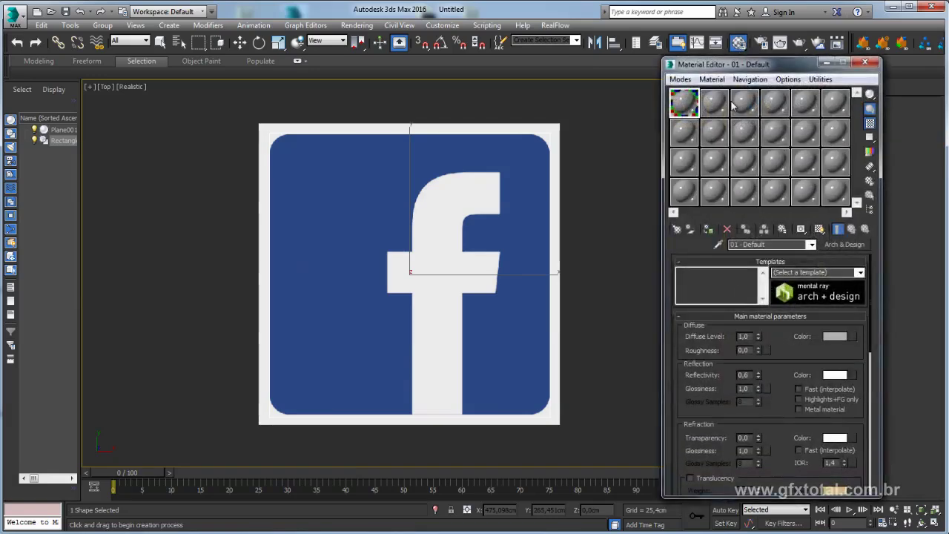
click(719, 246)
click(452, 205)
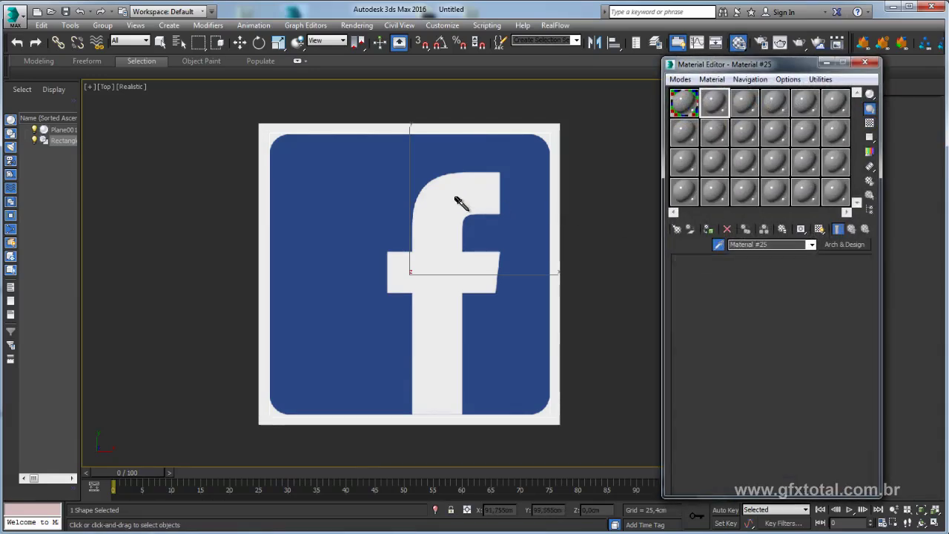
drag(741, 64, 708, 48)
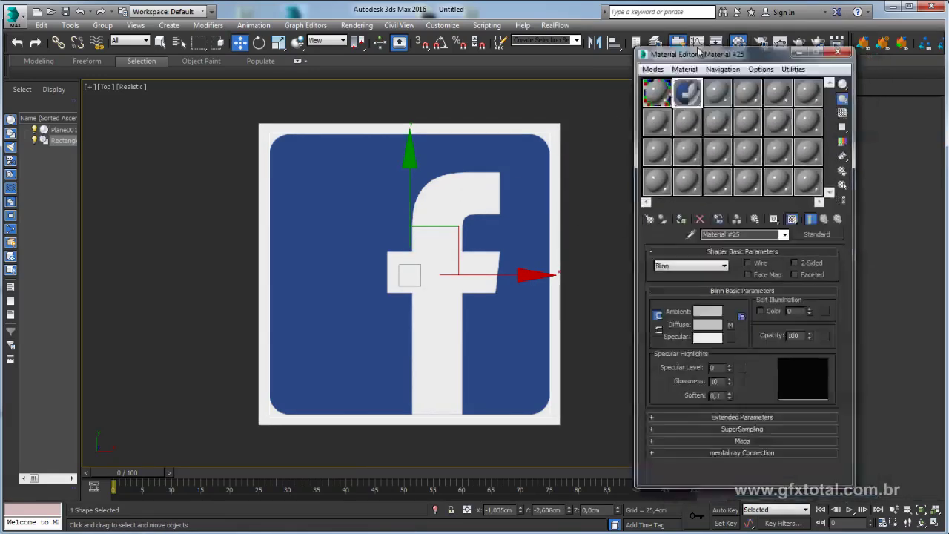
key(Return)
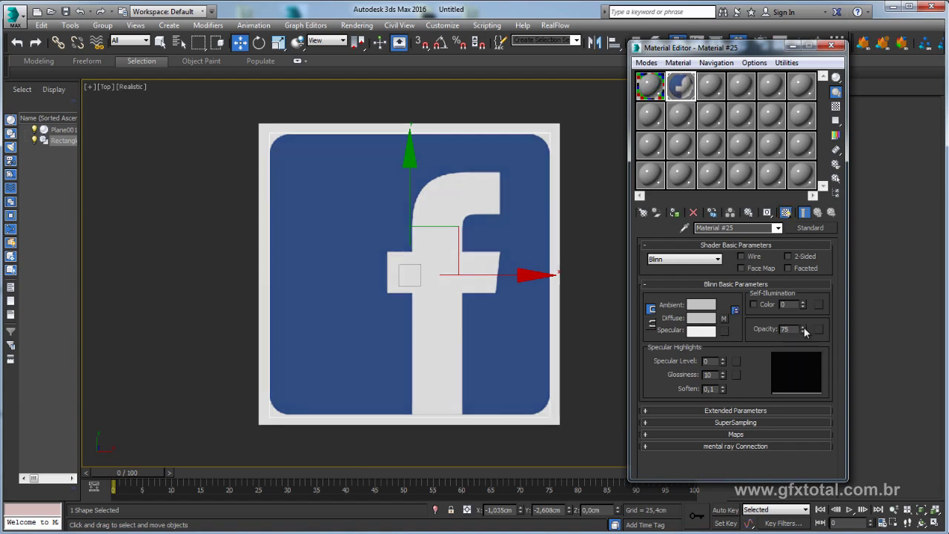
right_click(803, 330)
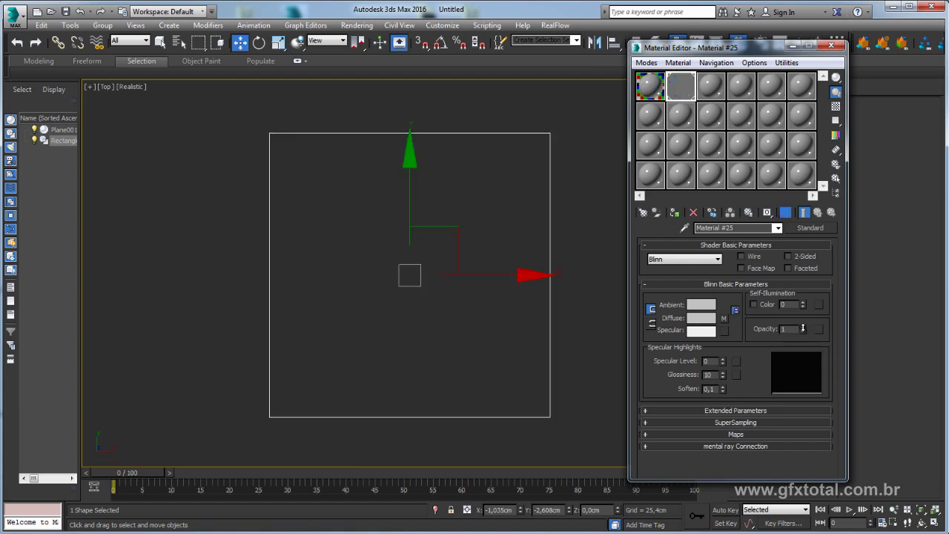
drag(802, 328, 805, 332)
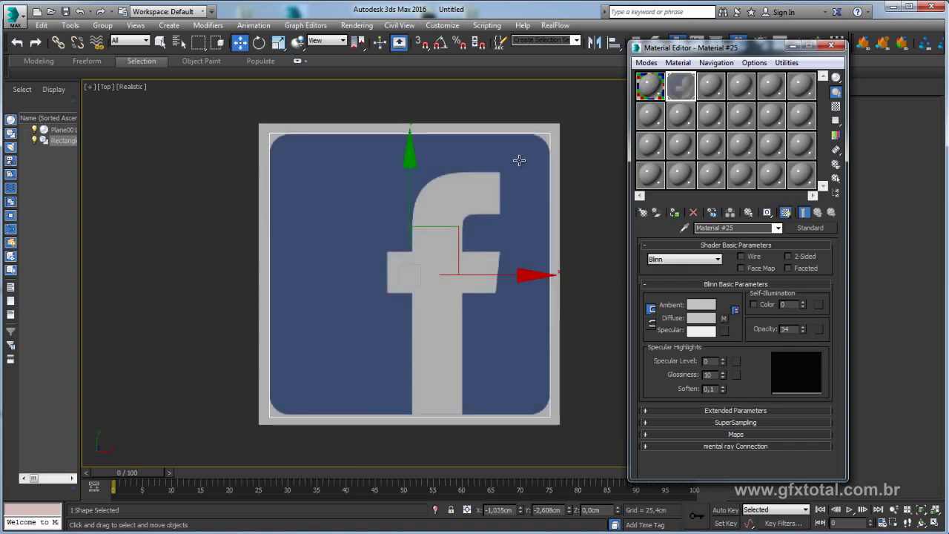
click(198, 134)
click(416, 269)
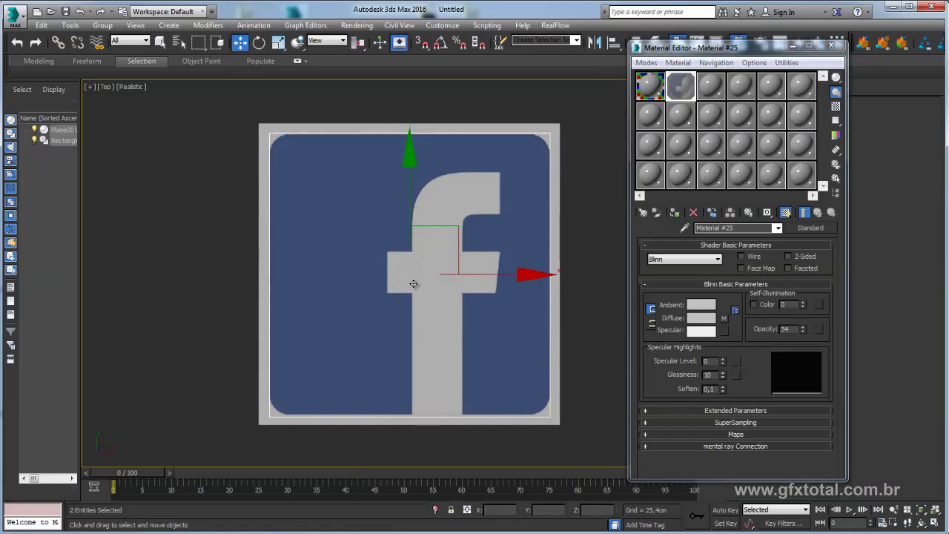
click(830, 46)
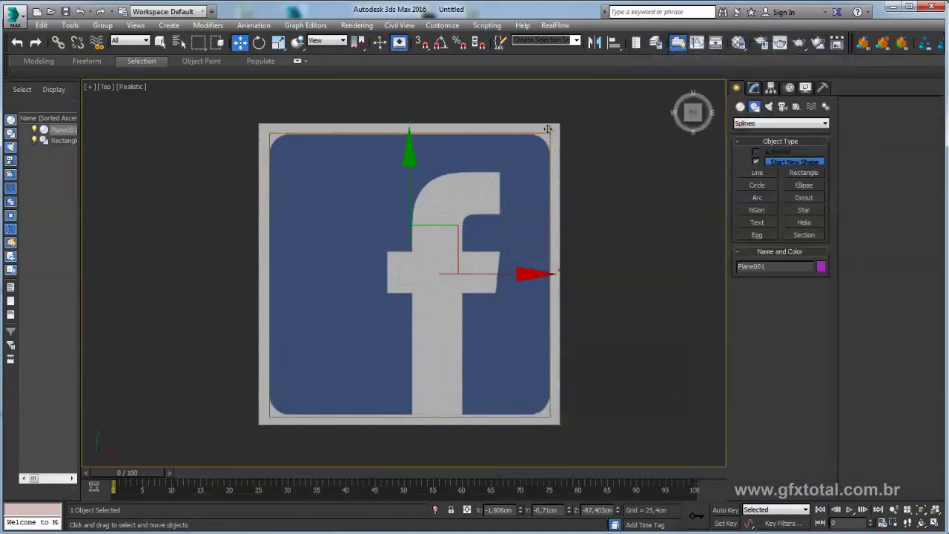
Convert Rectangle001 to an editable spline
click(540, 133)
right_click(539, 132)
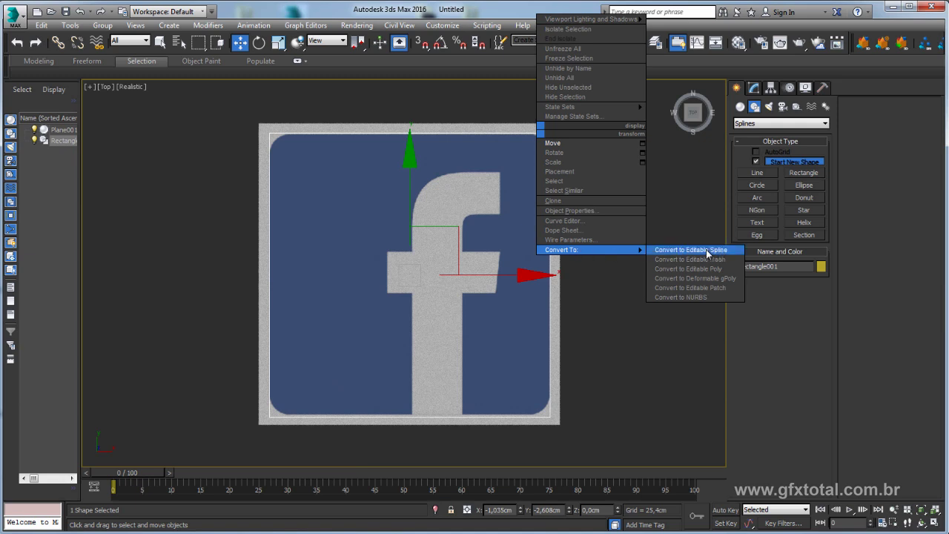
click(708, 251)
Fillet all four vertices to match the tile's rounded corners
click(766, 352)
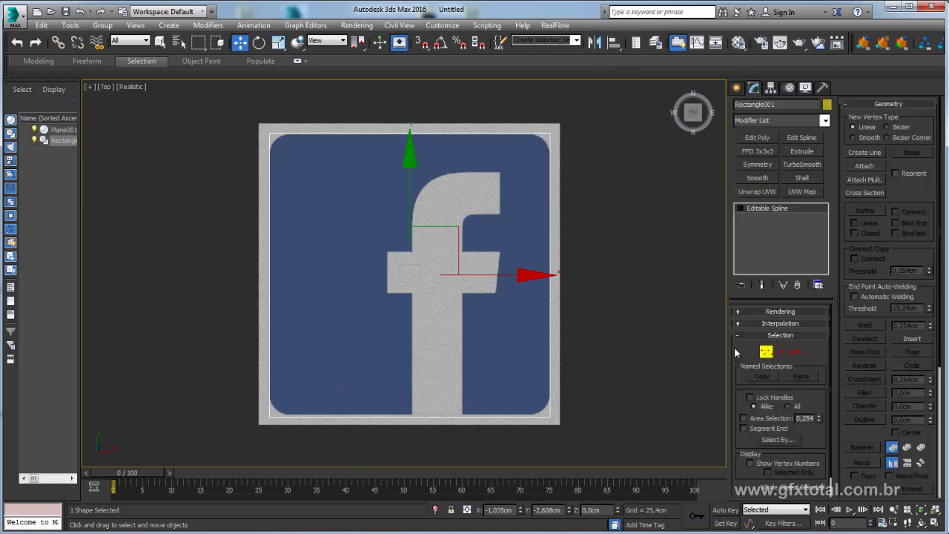
drag(628, 461, 663, 405)
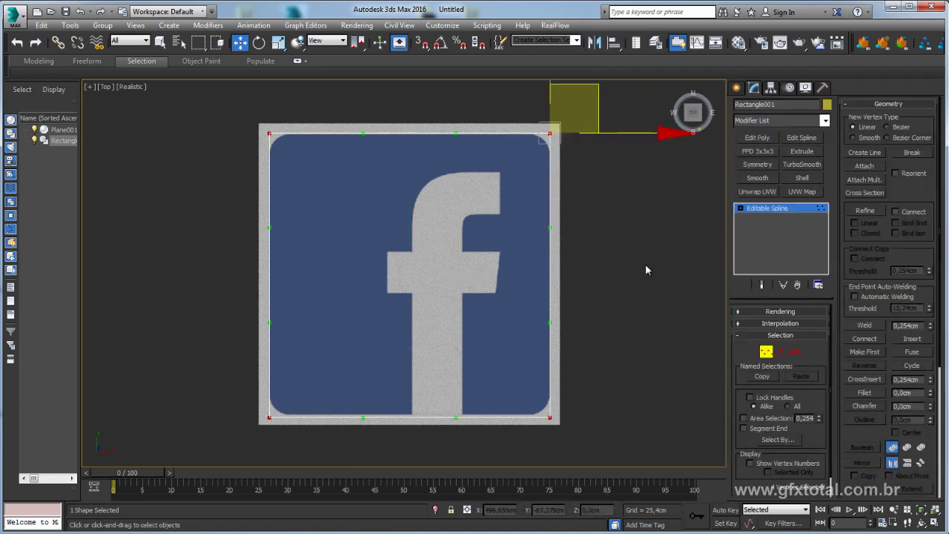
drag(904, 190, 914, 80)
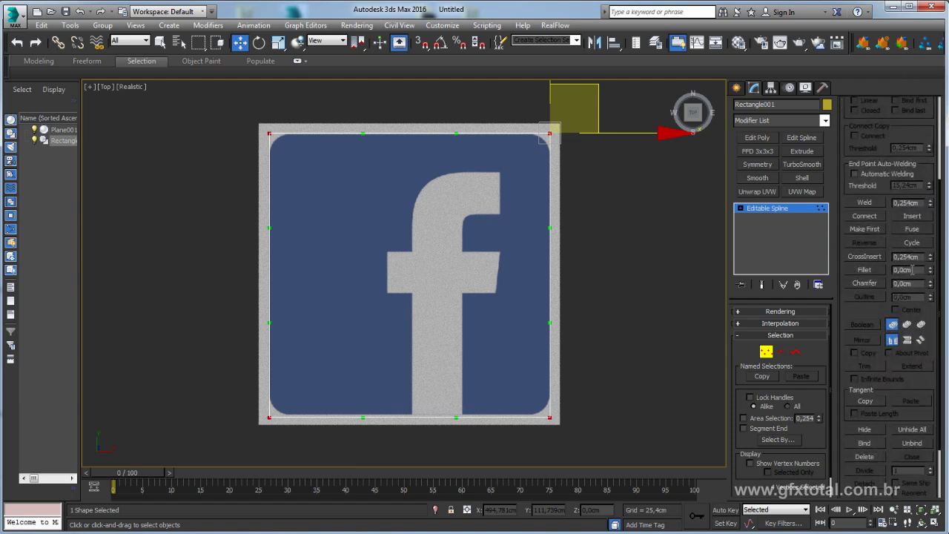
mouse_move(932, 273)
mouse_down()
mouse_move(913, 245)
mouse_move(920, 259)
mouse_up()
middle_drag(495, 285, 478, 281)
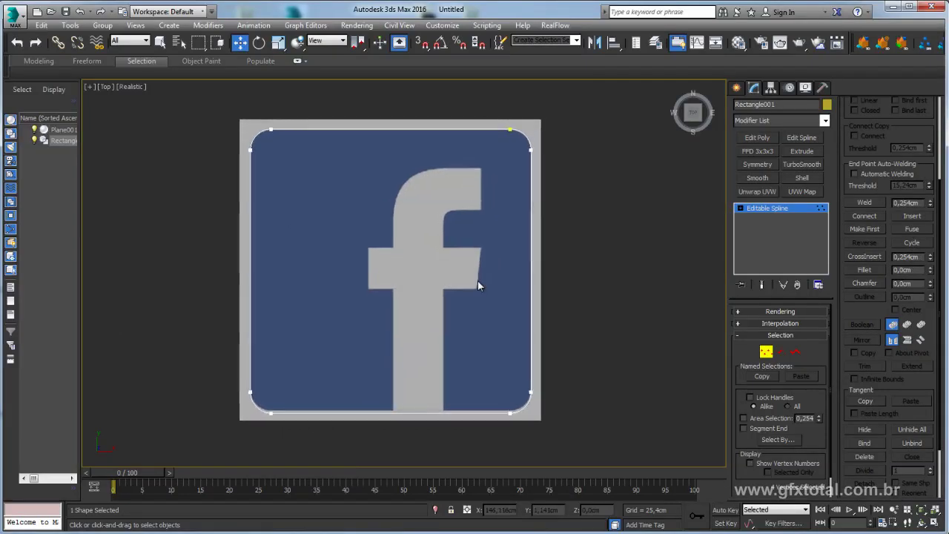
click(770, 211)
click(737, 87)
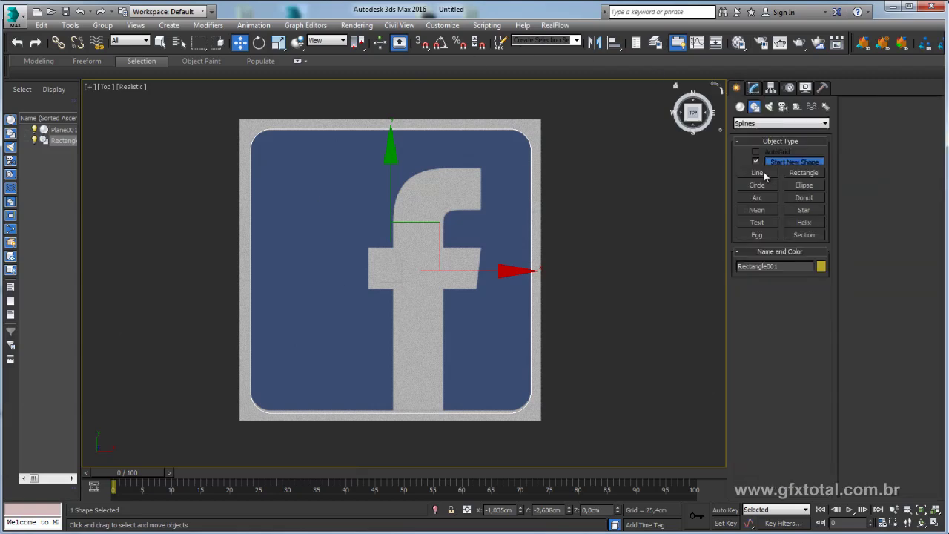
Trace the f's stem and curved top as a closed Line001 spline, closing it with Sim
click(757, 173)
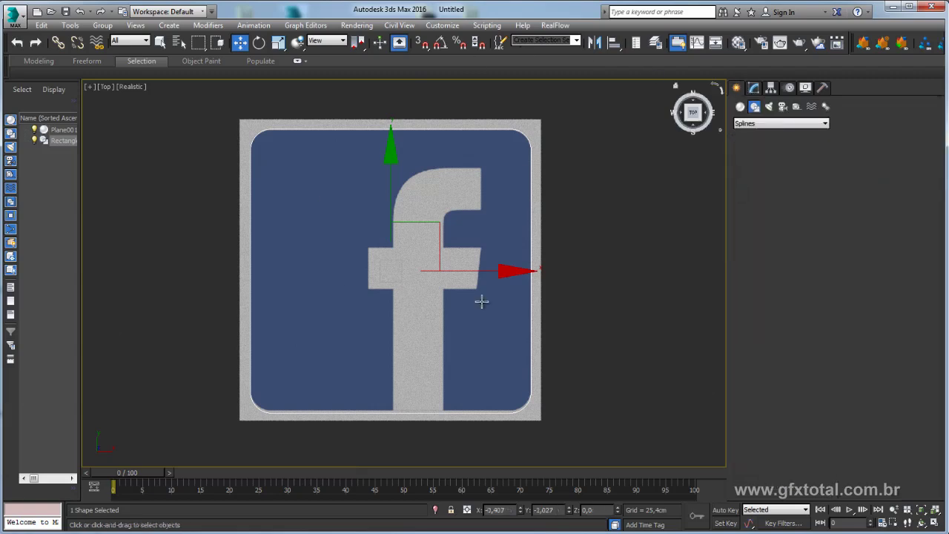
click(392, 426)
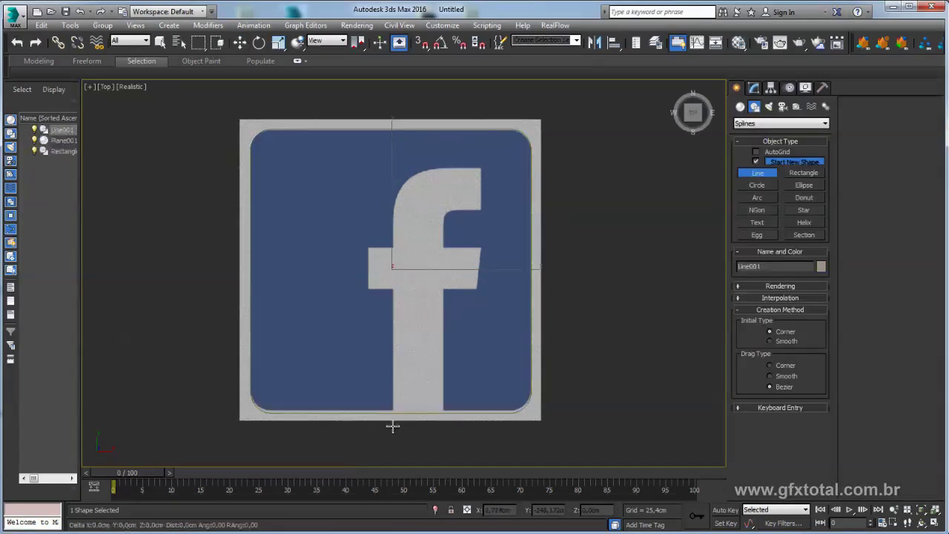
click(393, 215)
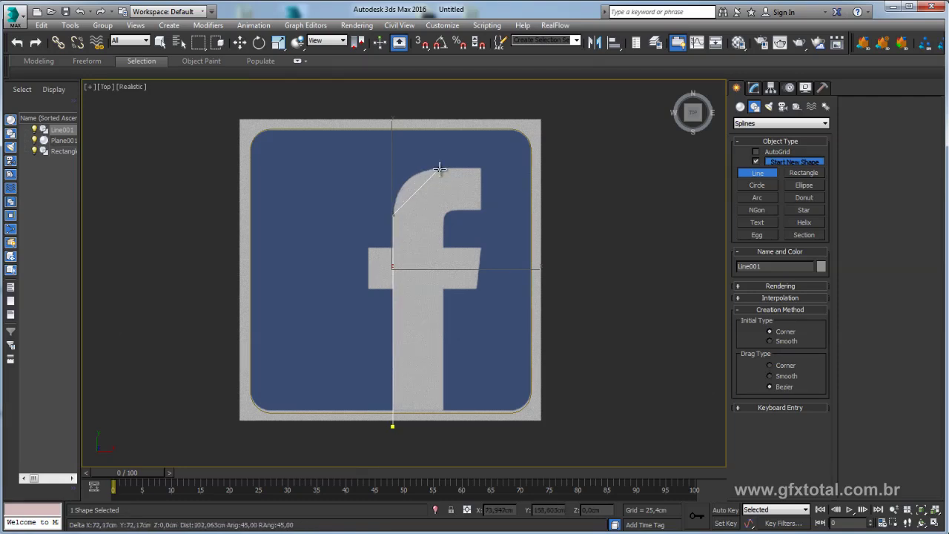
drag(441, 168, 481, 165)
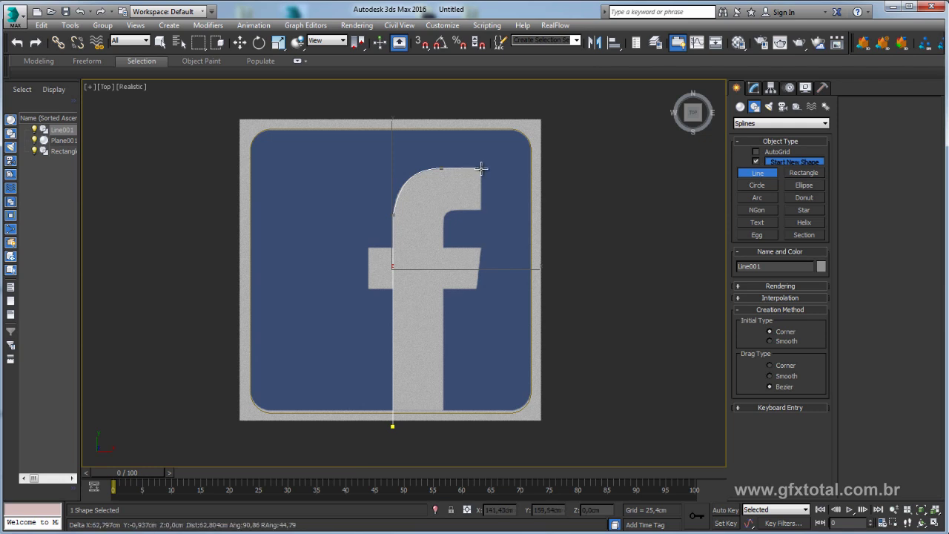
click(482, 168)
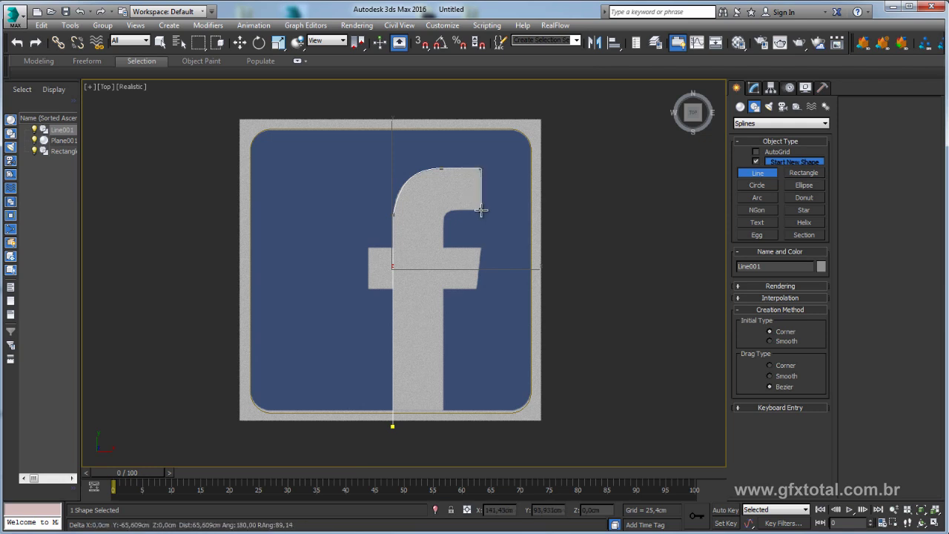
click(481, 210)
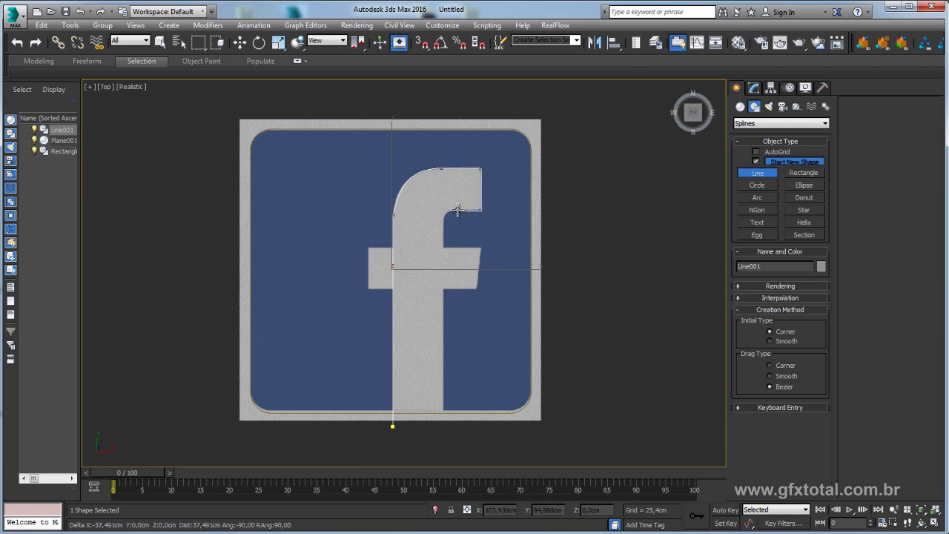
drag(444, 222, 444, 227)
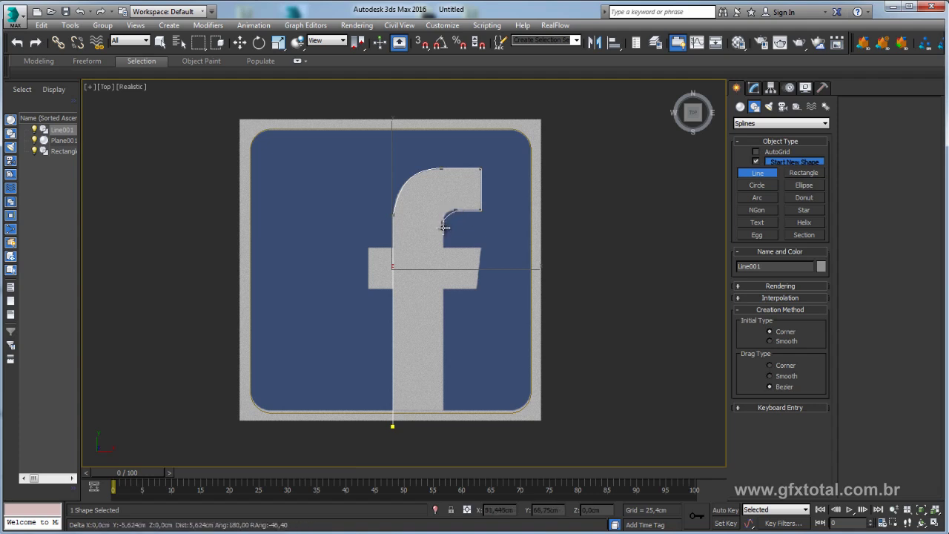
click(443, 429)
click(392, 427)
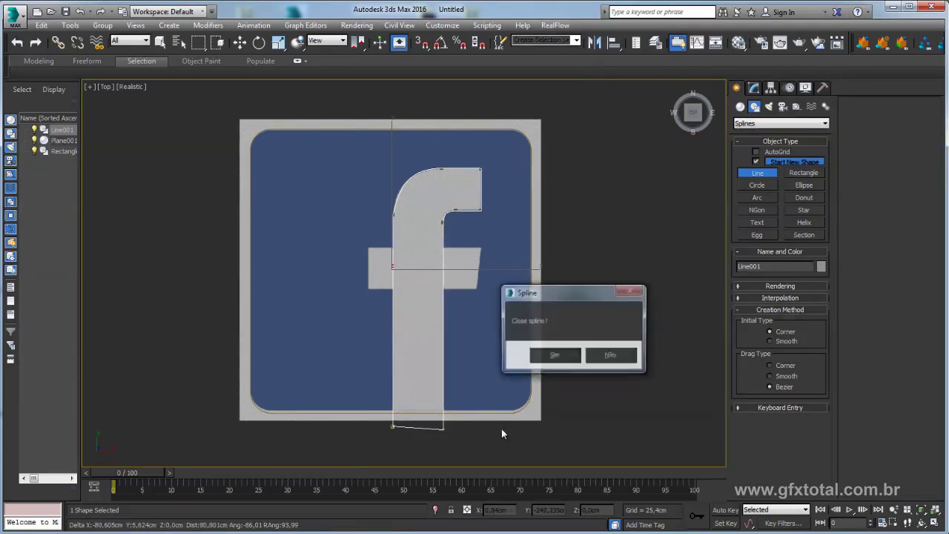
click(553, 357)
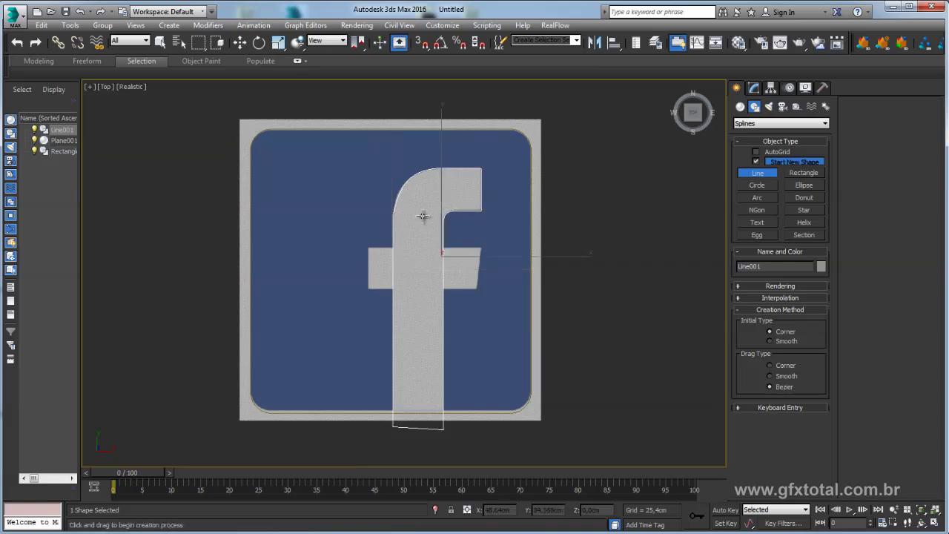
Trace the f's crossbar as a closed four-corner Line002 spline
click(367, 246)
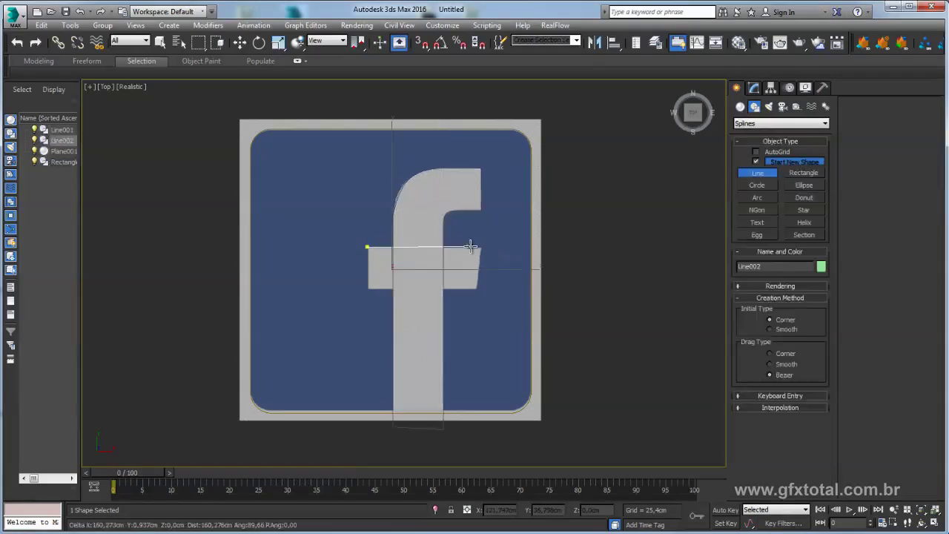
click(482, 247)
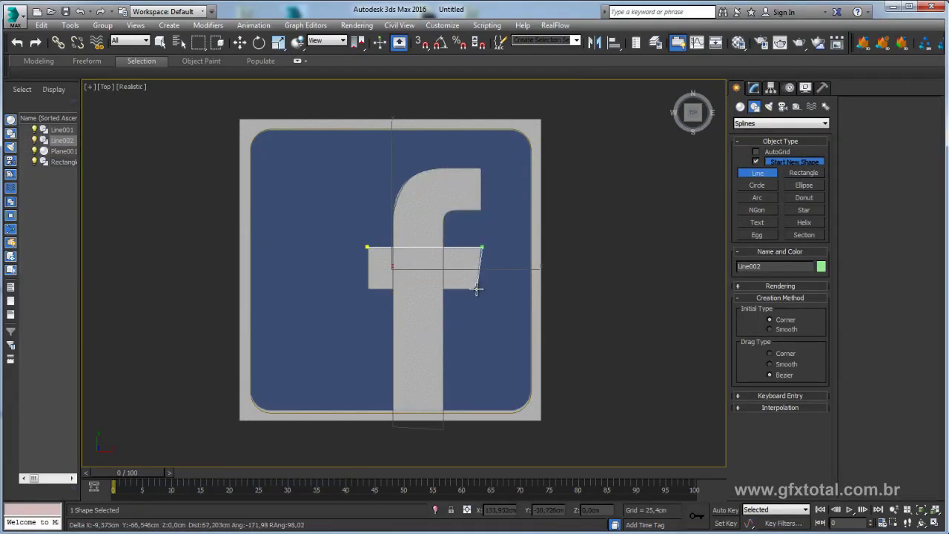
click(476, 288)
click(368, 289)
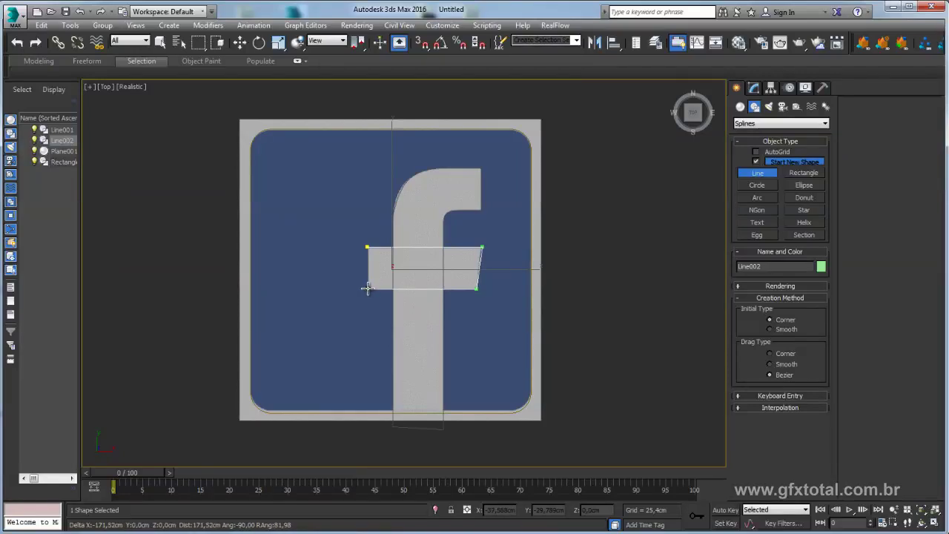
click(368, 247)
click(554, 356)
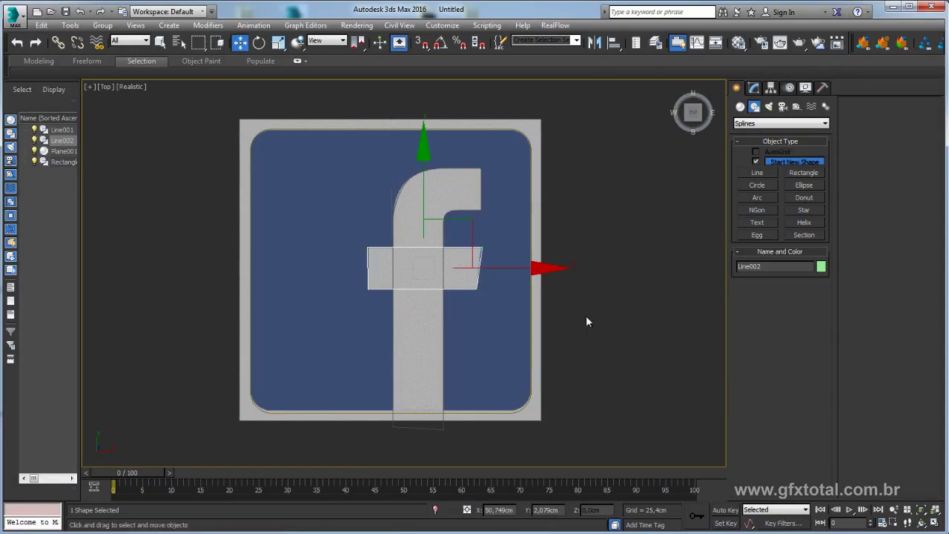
key(p)
scroll(592, 319, down, 3)
In Perspective, test-lift Rectangle001 and Line002 along Z, undoing each move
mouse_move(589, 340)
alt+middle_down()
mouse_move(621, 244)
mouse_move(582, 253)
alt+middle_up()
scroll(583, 248, up, 2)
scroll(583, 236, up, 1)
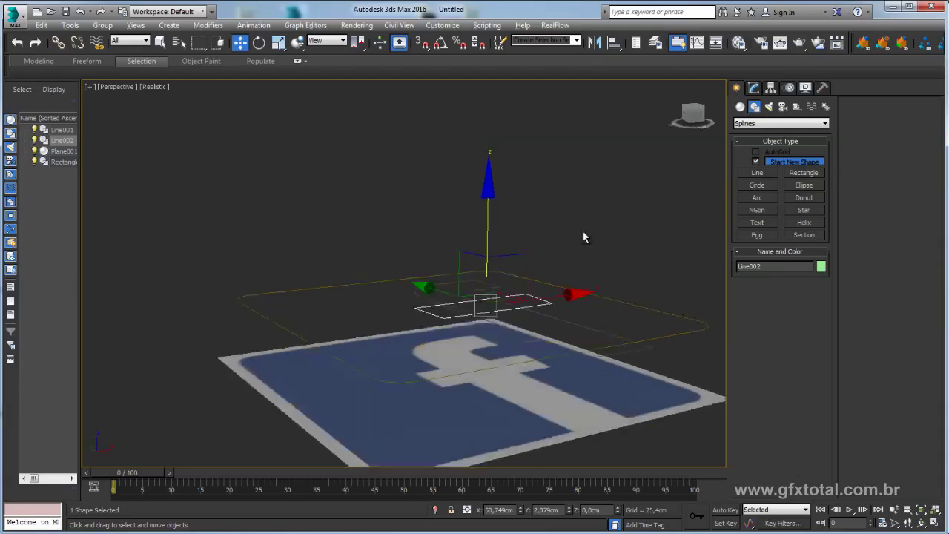
scroll(586, 233, up, 1)
drag(622, 312, 622, 314)
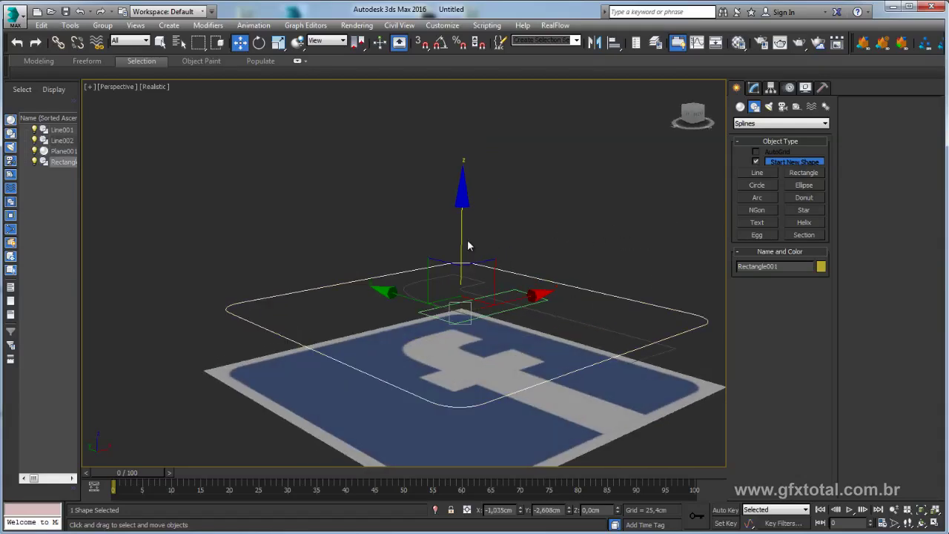
drag(466, 244, 452, 104)
key(ctrl+z)
drag(576, 320, 544, 294)
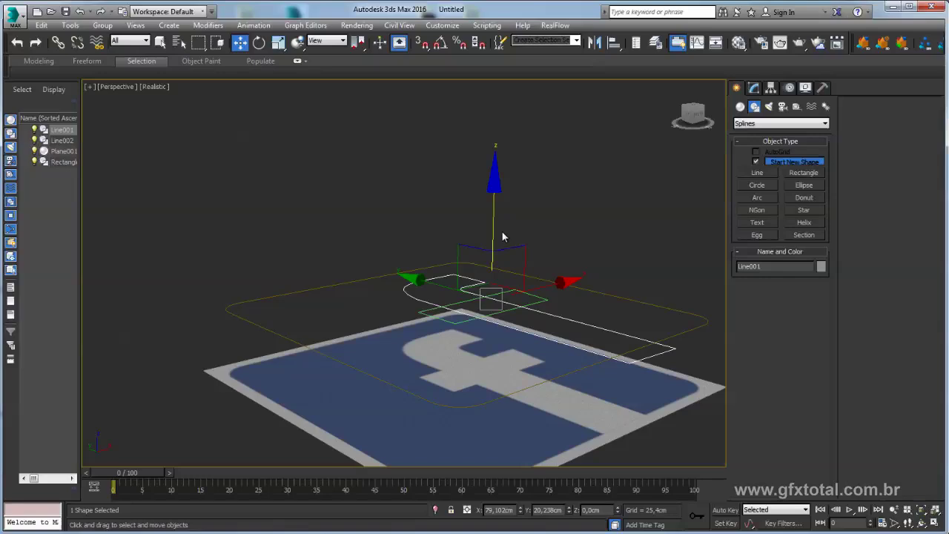
click(545, 293)
drag(487, 221, 490, 178)
key(ctrl+z)
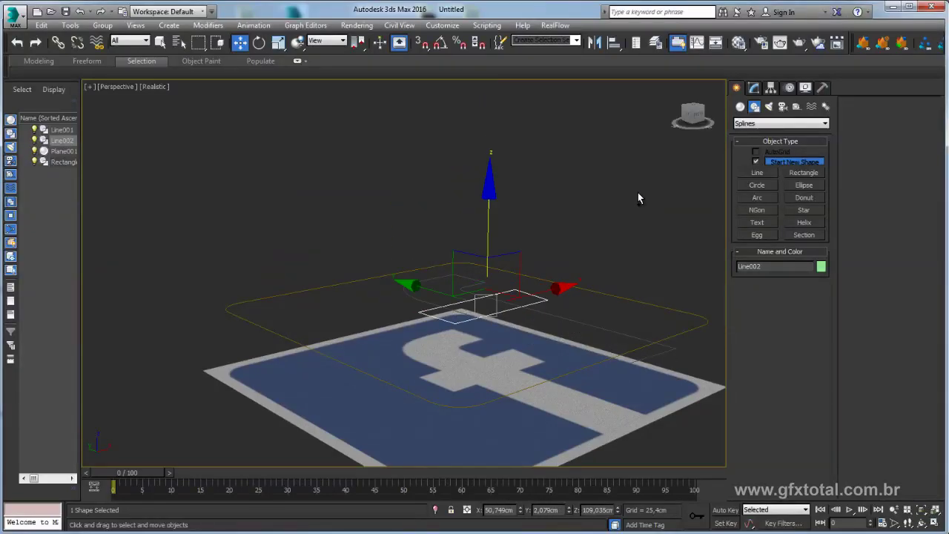
Test-raise the crossbar outline again and undo it, then orbit out to a high overview
mouse_move(636, 193)
alt+middle_down()
mouse_move(624, 232)
mouse_move(663, 216)
alt+middle_up()
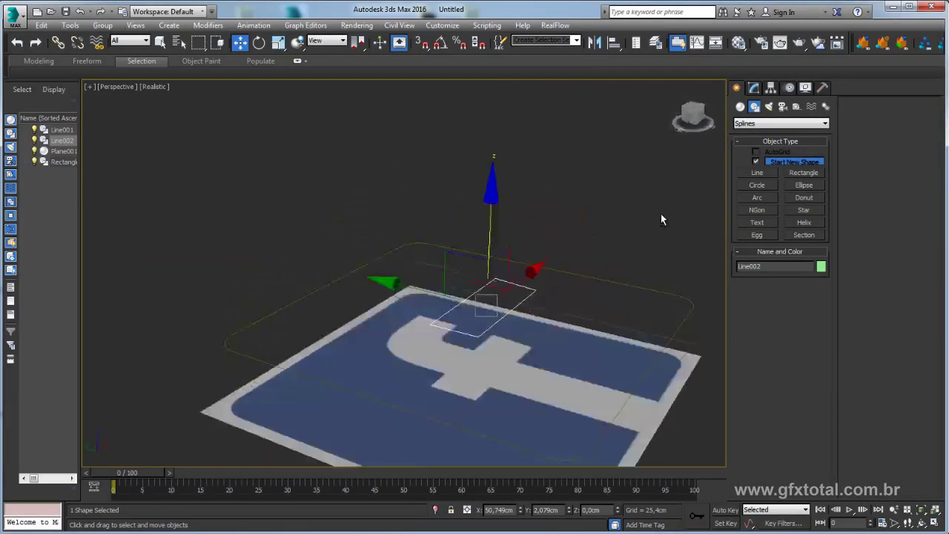
scroll(486, 238, up, 2)
alt+middle_drag(485, 238, 542, 279)
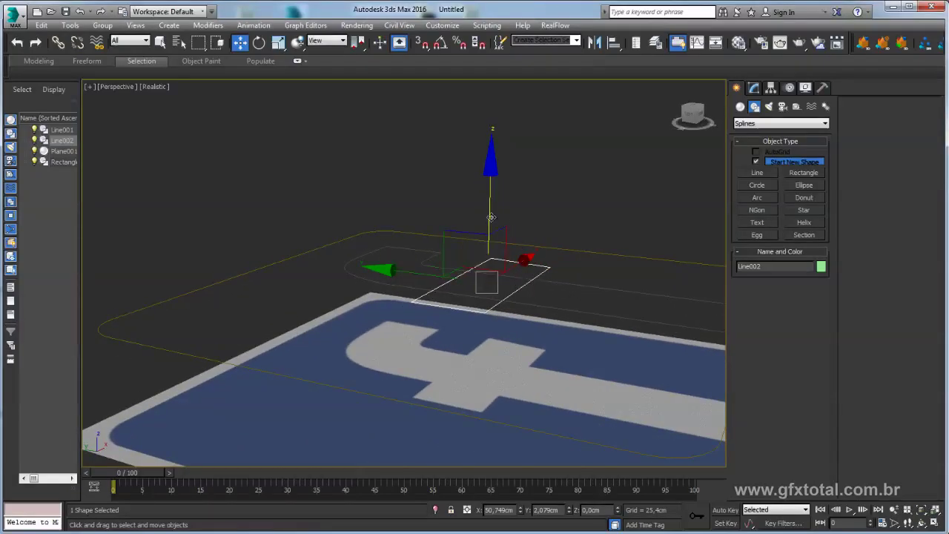
drag(491, 218, 491, 117)
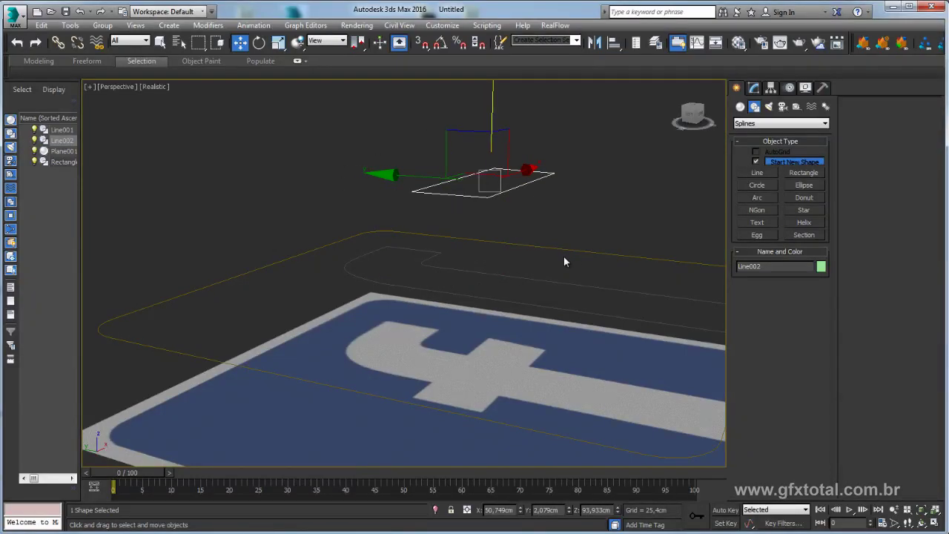
key(ctrl+z)
scroll(571, 246, down, 3)
mouse_move(517, 174)
alt+middle_down()
mouse_move(529, 244)
mouse_move(551, 180)
mouse_move(563, 205)
mouse_move(621, 155)
alt+middle_up()
mouse_move(255, 215)
alt+middle_down()
mouse_move(608, 199)
mouse_move(583, 252)
mouse_move(583, 309)
mouse_move(554, 294)
mouse_move(555, 230)
alt+middle_up()
scroll(560, 207, down, 3)
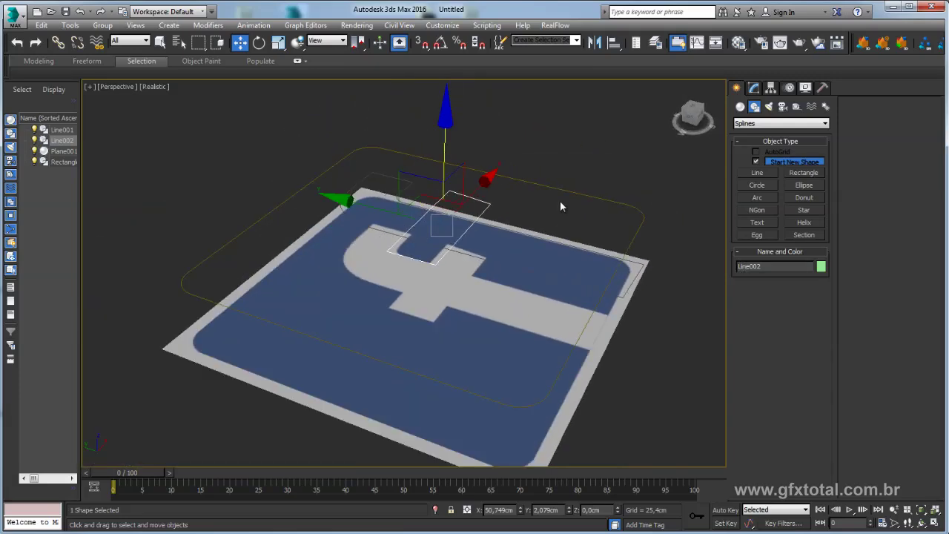
Attach Line002 and Line001 to Rectangle001 and isolate the combined spline
click(606, 202)
click(755, 88)
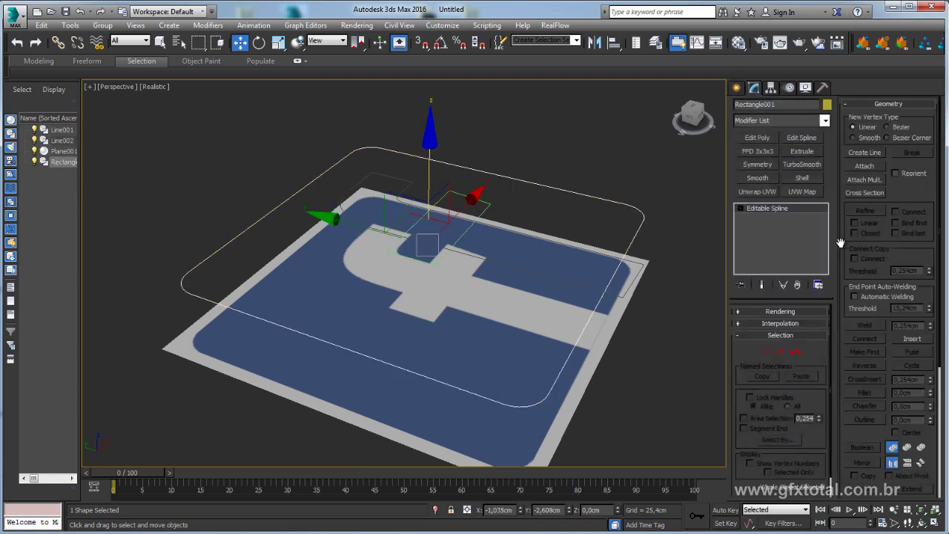
click(865, 167)
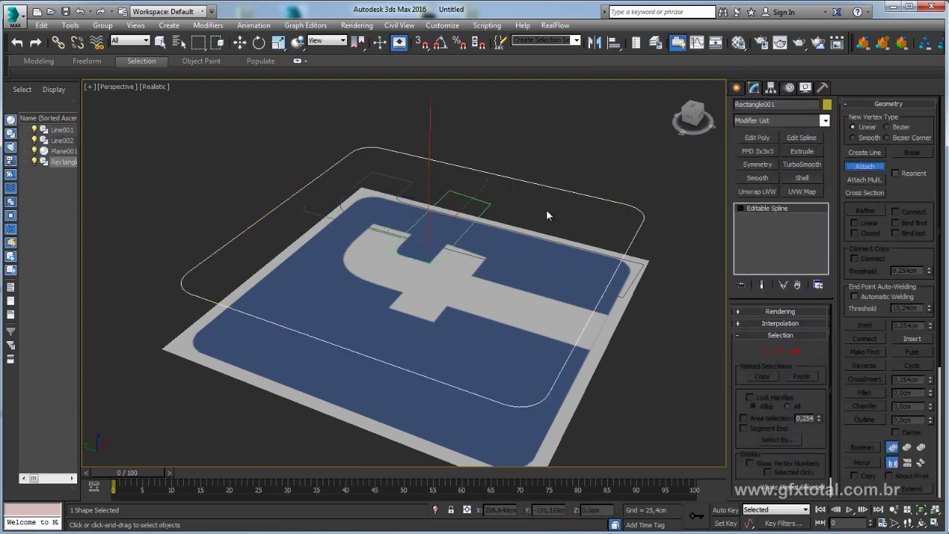
click(488, 206)
click(413, 204)
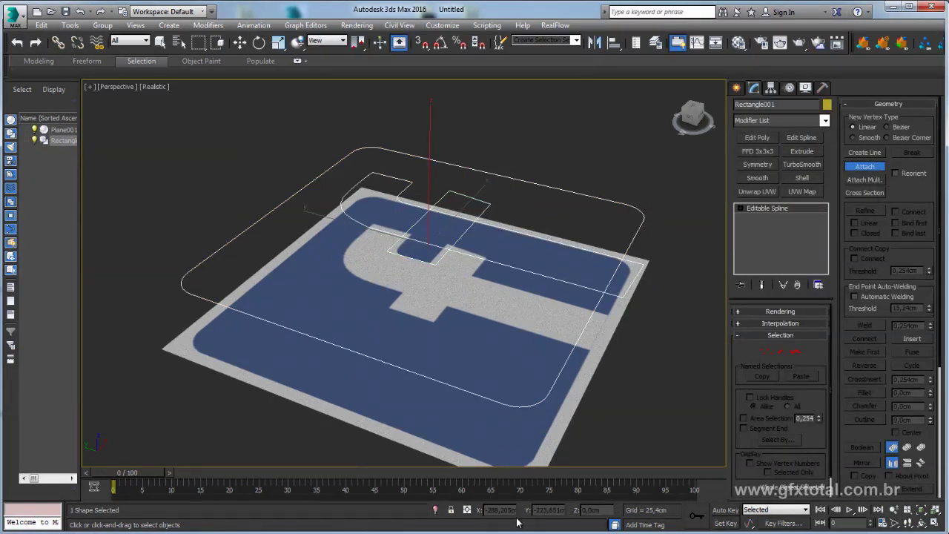
click(434, 511)
mouse_move(485, 458)
alt+middle_down()
mouse_move(501, 326)
mouse_move(772, 251)
alt+middle_up()
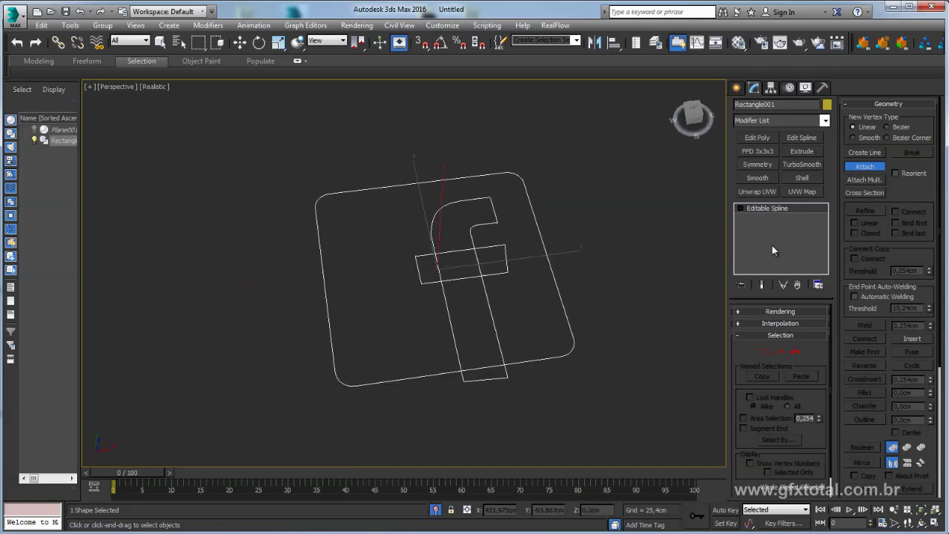
Trim the stem below the square and the crossbar–stem overlaps into one clean f outline
click(795, 352)
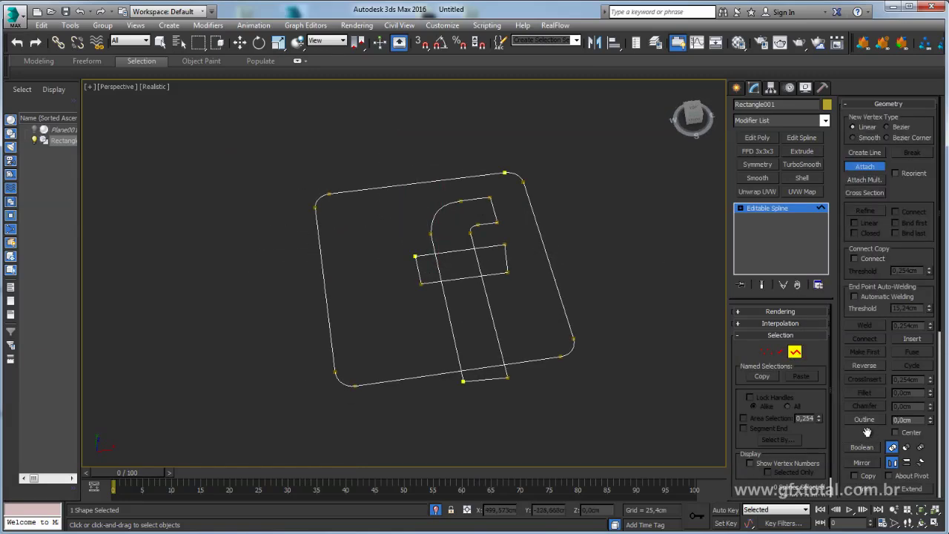
drag(867, 431, 876, 269)
click(490, 379)
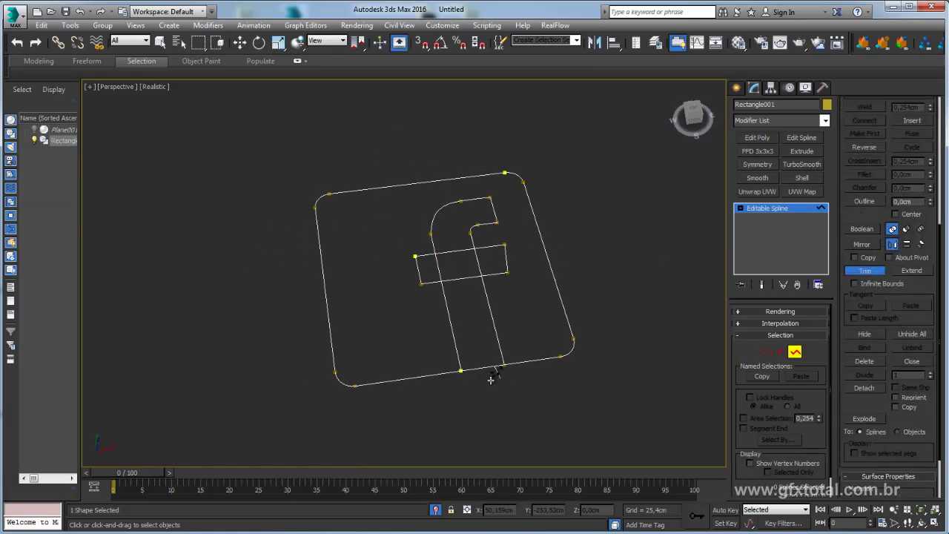
click(454, 251)
click(439, 268)
key(w)
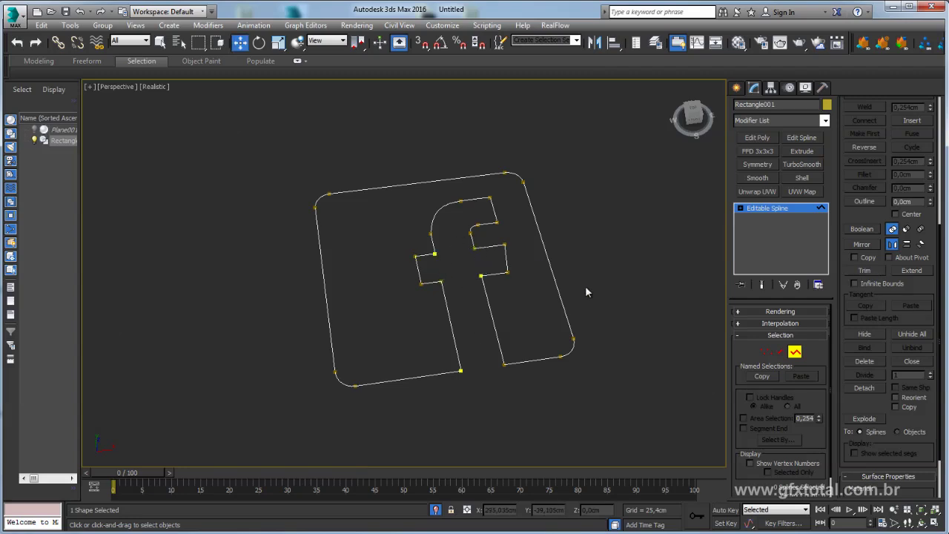
alt+middle_drag(585, 285, 577, 295)
click(772, 207)
mouse_move(613, 261)
alt+middle_down()
mouse_move(598, 299)
mouse_move(612, 256)
mouse_move(653, 261)
mouse_move(661, 306)
mouse_move(652, 264)
mouse_move(827, 204)
alt+middle_up()
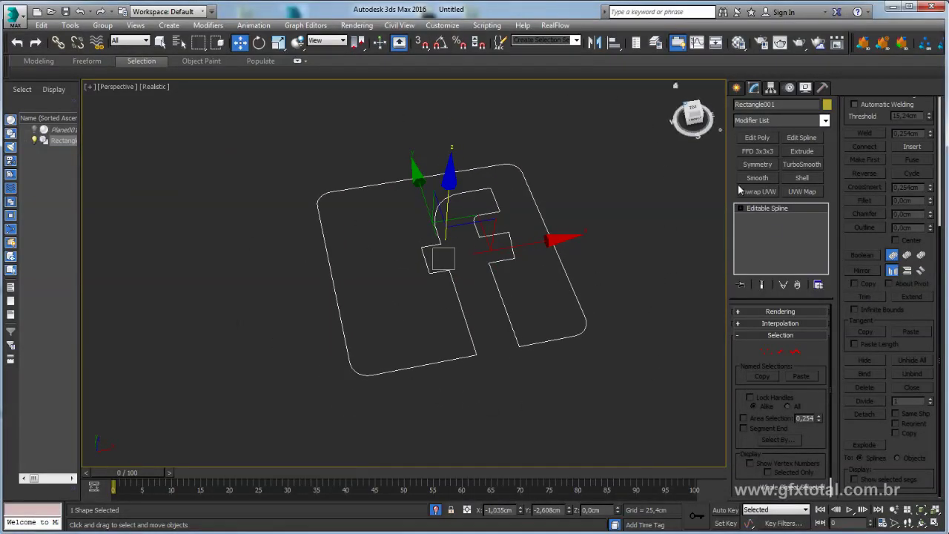
Extrude the combined outline and reduce the extrusion amount to 81.28 cm
click(804, 152)
alt+middle_drag(641, 295, 779, 286)
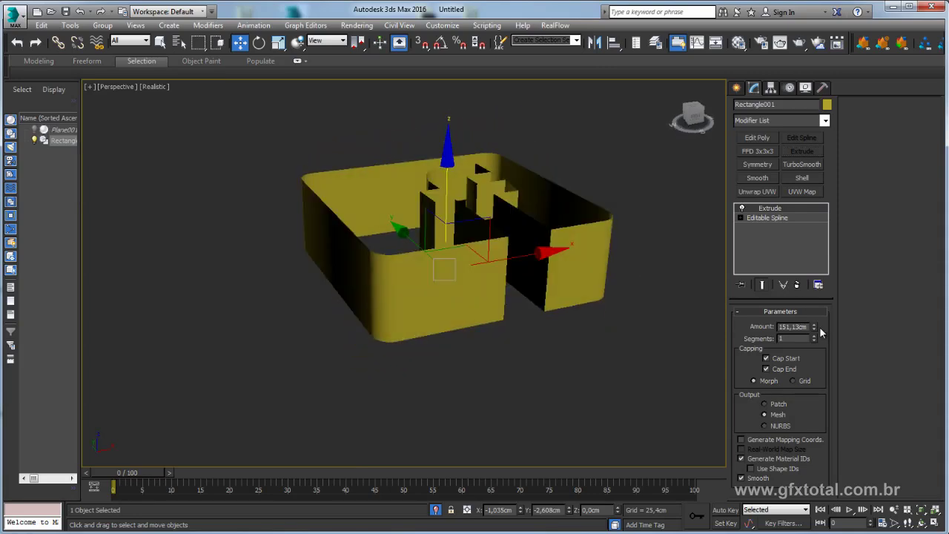
drag(814, 328, 816, 359)
alt+middle_drag(578, 255, 814, 246)
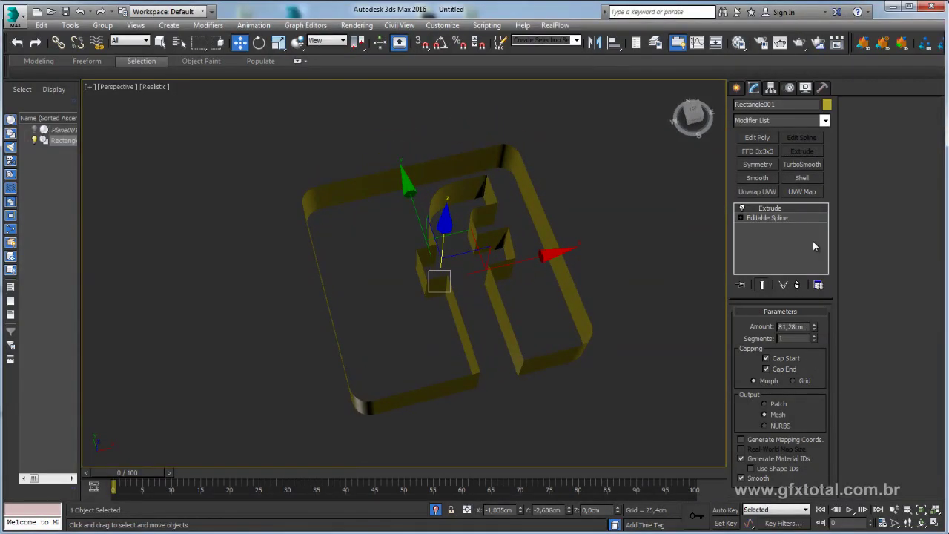
Select all the outline's vertices, weld the overlapping ones, and return to the Extrude result
click(742, 218)
click(762, 227)
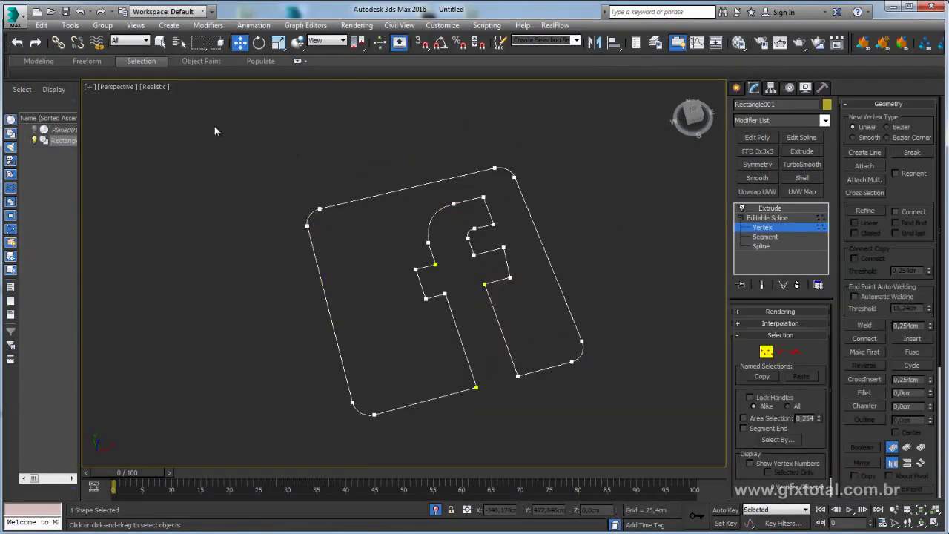
drag(214, 126, 625, 449)
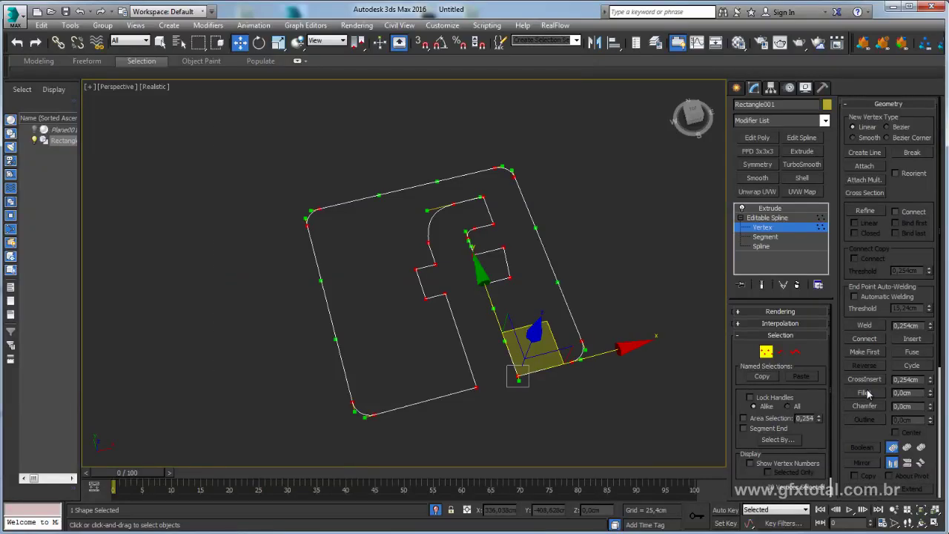
click(874, 328)
click(768, 208)
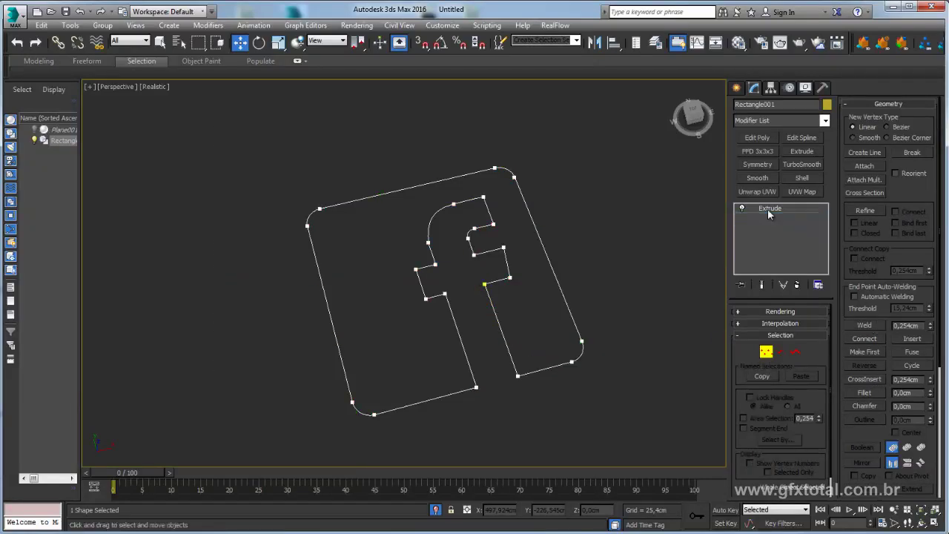
alt+middle_drag(641, 278, 636, 245)
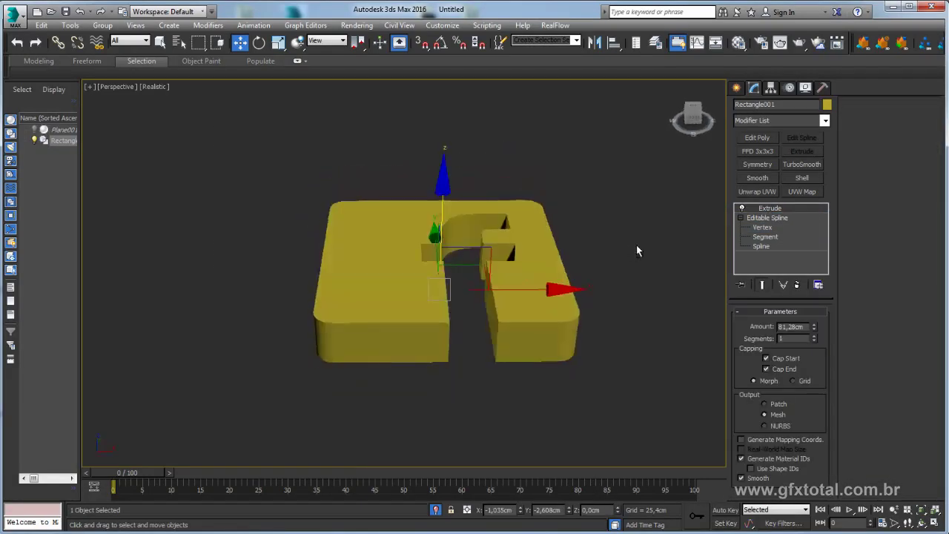
Change the tile's object colour to blue
click(827, 104)
click(618, 312)
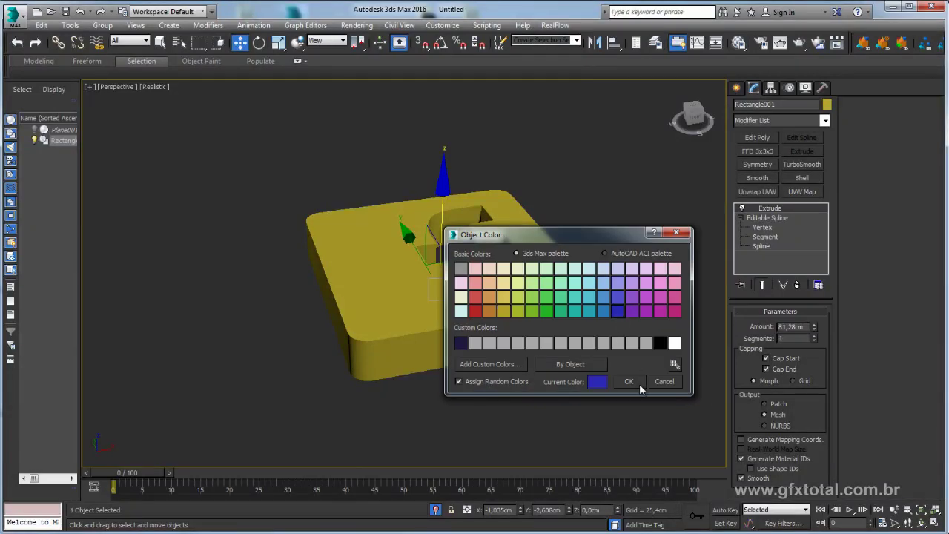
click(638, 383)
mouse_move(671, 247)
alt+middle_down()
mouse_move(639, 261)
mouse_move(651, 204)
mouse_move(623, 314)
mouse_move(657, 282)
mouse_move(647, 257)
alt+middle_up()
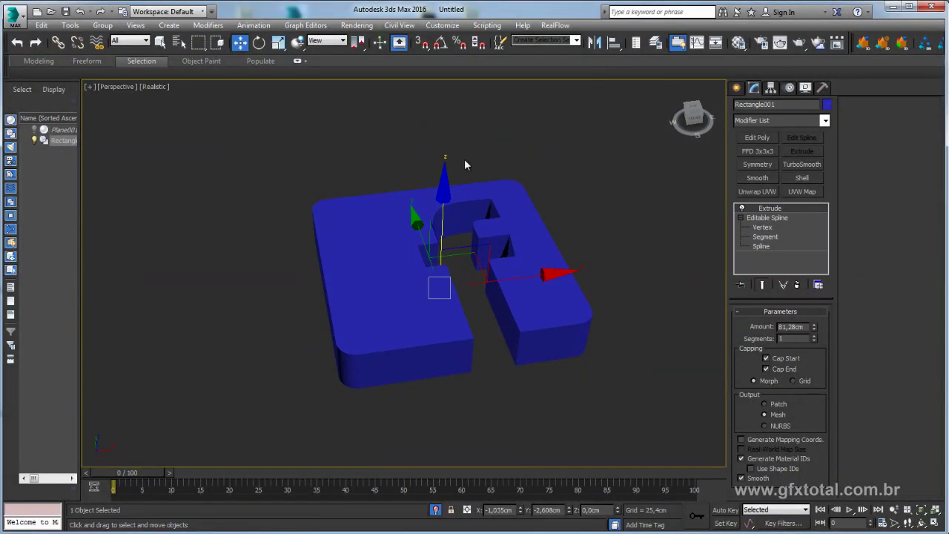
Shift-drag an independent copy of the tile up above the original
mouse_move(538, 296)
alt+middle_down()
mouse_move(511, 263)
mouse_move(531, 267)
alt+middle_up()
shift+drag(531, 267, 530, 200)
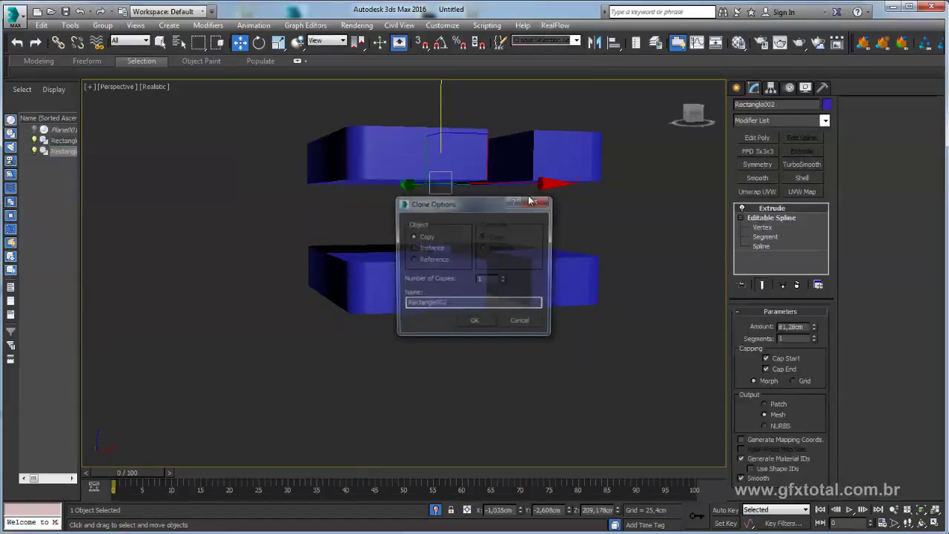
click(475, 320)
alt+middle_drag(556, 237, 563, 282)
Drop the copy down to its Editable Spline at Vertex level
click(775, 219)
alt+middle_drag(593, 245, 567, 279)
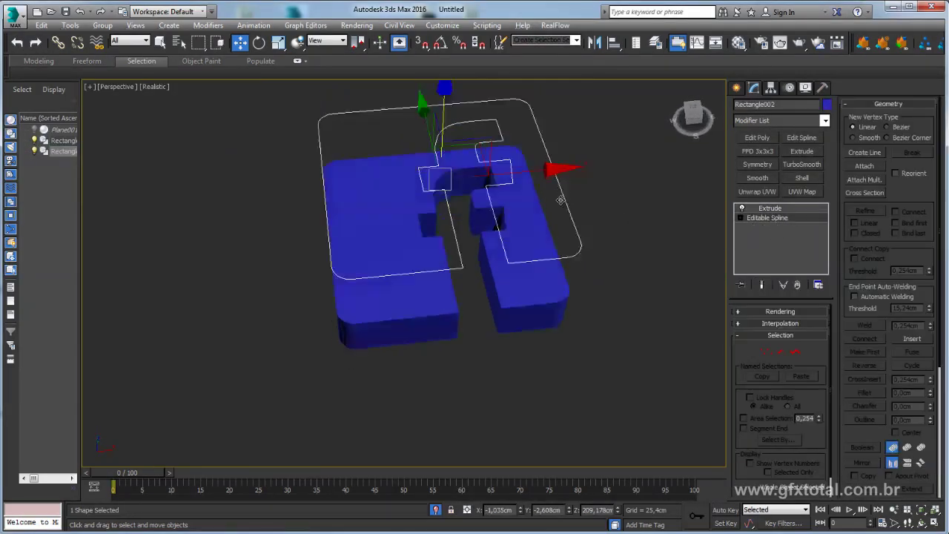
scroll(568, 280, up, 2)
click(766, 351)
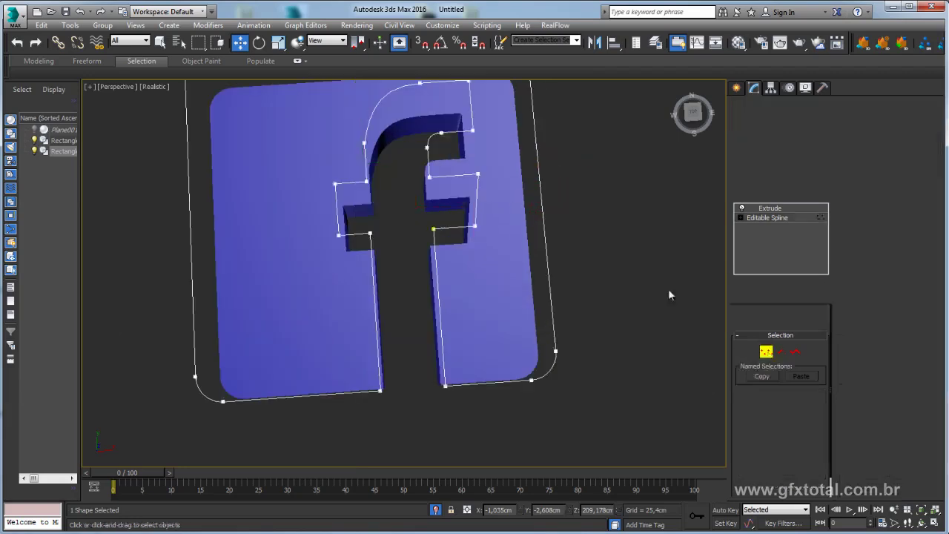
scroll(585, 215, down, 2)
alt+middle_drag(668, 288, 586, 215)
Delete the outer rounded rectangle's vertices, leaving only the f outline
mouse_move(517, 126)
mouse_down()
mouse_move(359, 88)
mouse_move(238, 168)
mouse_move(397, 299)
mouse_up()
mouse_move(324, 333)
mouse_down()
mouse_move(528, 310)
mouse_move(562, 322)
mouse_move(354, 363)
mouse_move(330, 330)
mouse_up()
key(Delete)
click(363, 380)
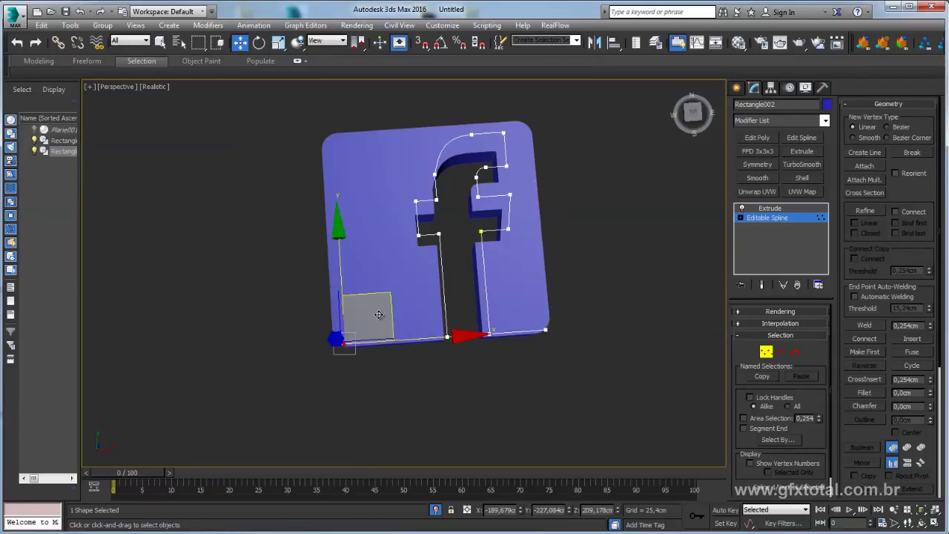
click(568, 363)
drag(568, 356, 541, 318)
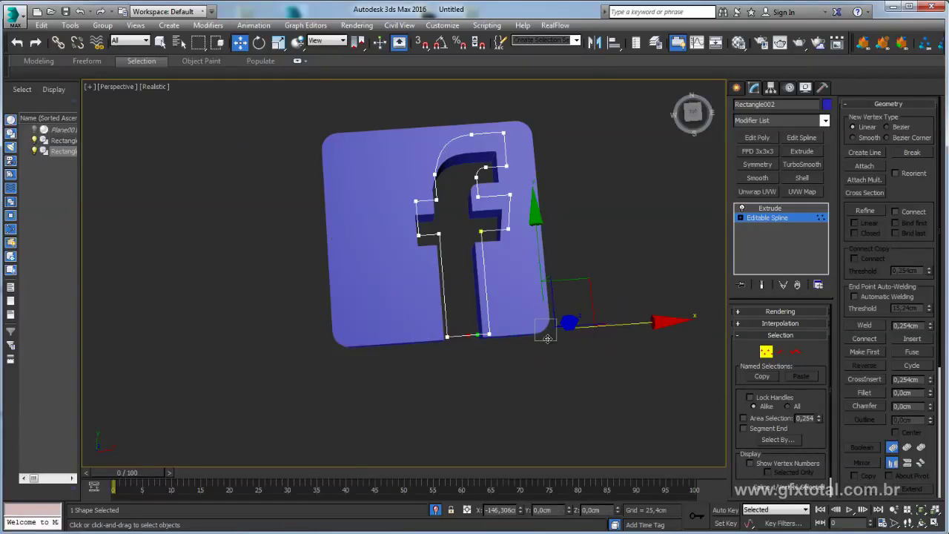
click(489, 335)
scroll(494, 349, up, 2)
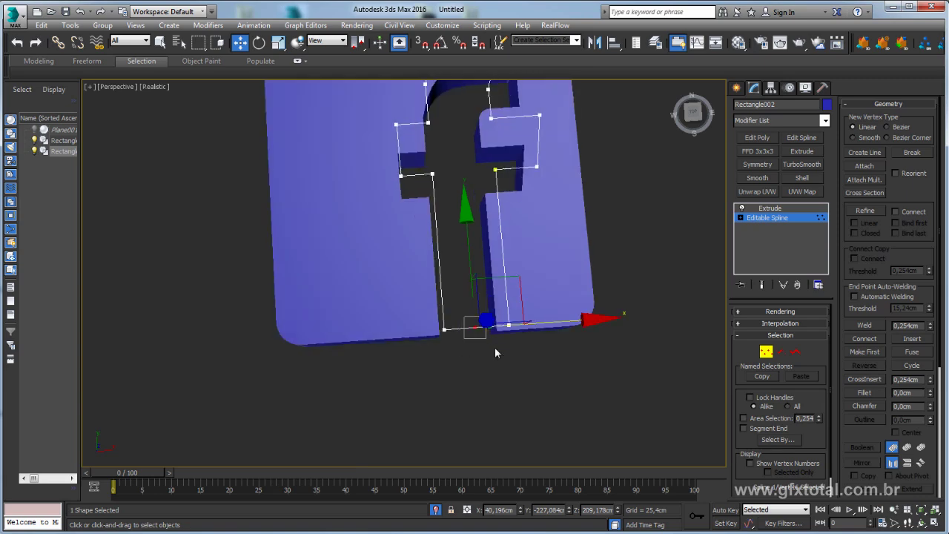
Return to the copy's Extrude modifier to see the trimmed f extruded above the tile
click(770, 207)
mouse_move(600, 271)
alt+mouse_down()
mouse_move(534, 322)
mouse_move(557, 278)
alt+mouse_up()
alt+middle_drag(558, 278, 574, 237)
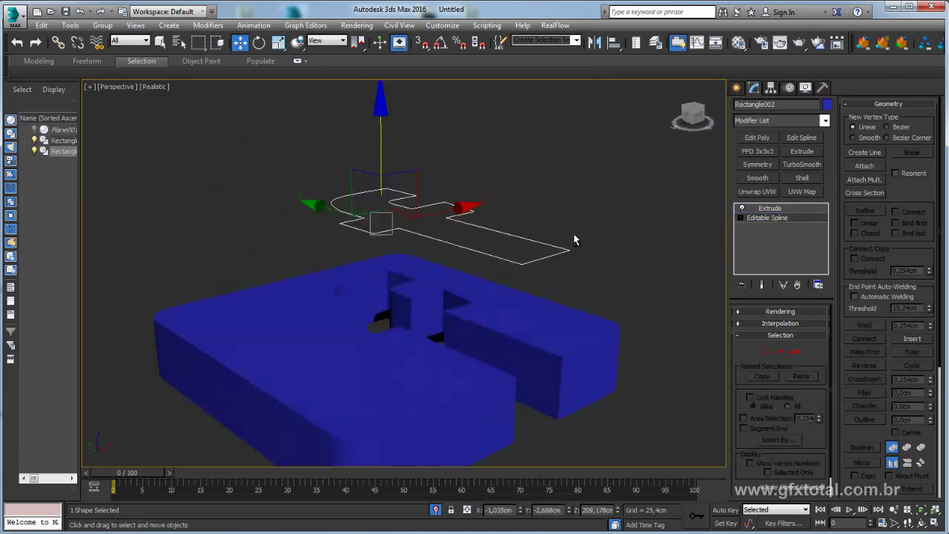
click(764, 210)
Make the f copy white
alt+middle_drag(633, 199, 667, 178)
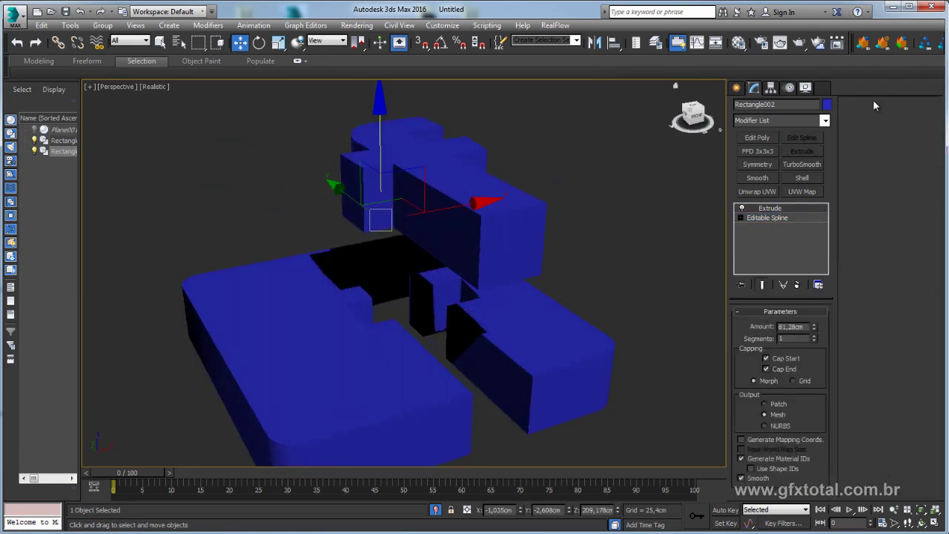
click(828, 105)
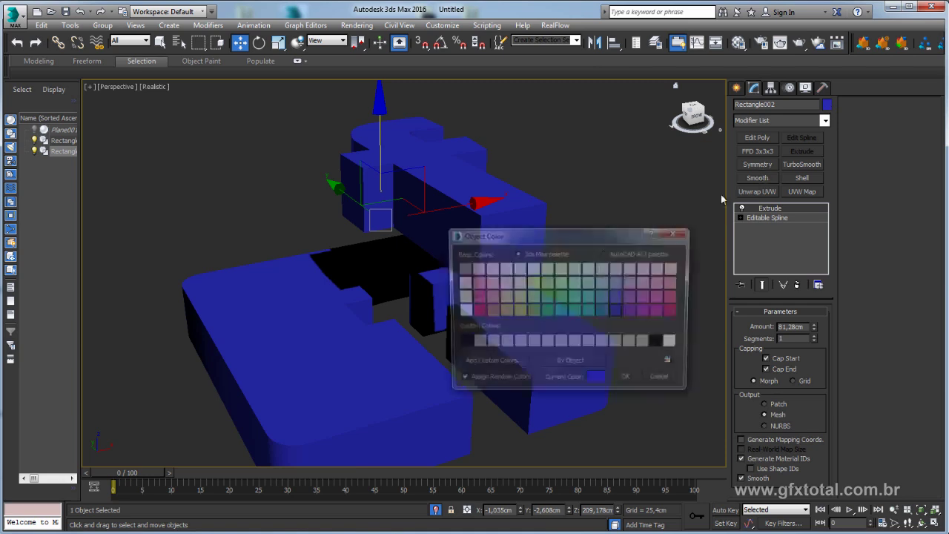
click(674, 343)
click(629, 381)
Reduce the f's extrusion, lower it, and align it onto the blue tile Rectangle001
drag(814, 327, 812, 343)
drag(379, 121, 380, 223)
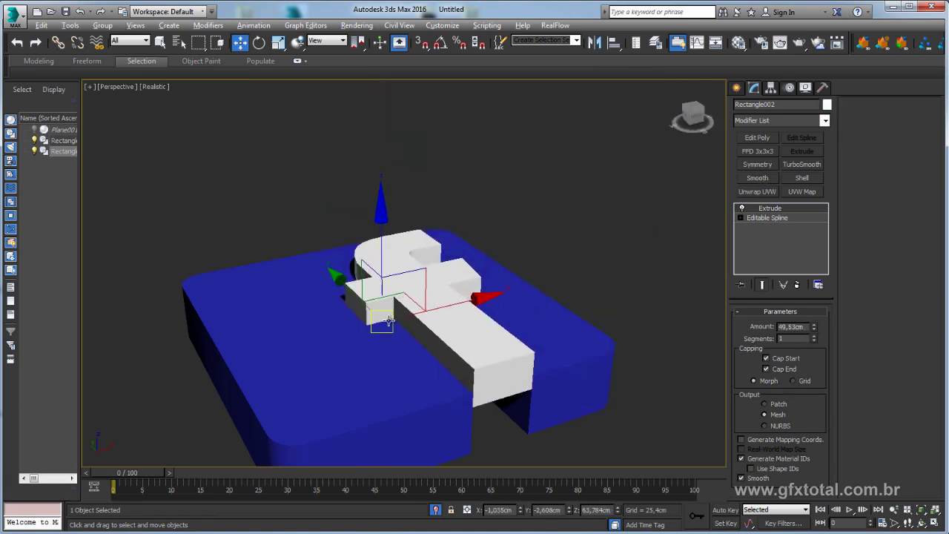
key(alt+a)
click(361, 354)
click(479, 369)
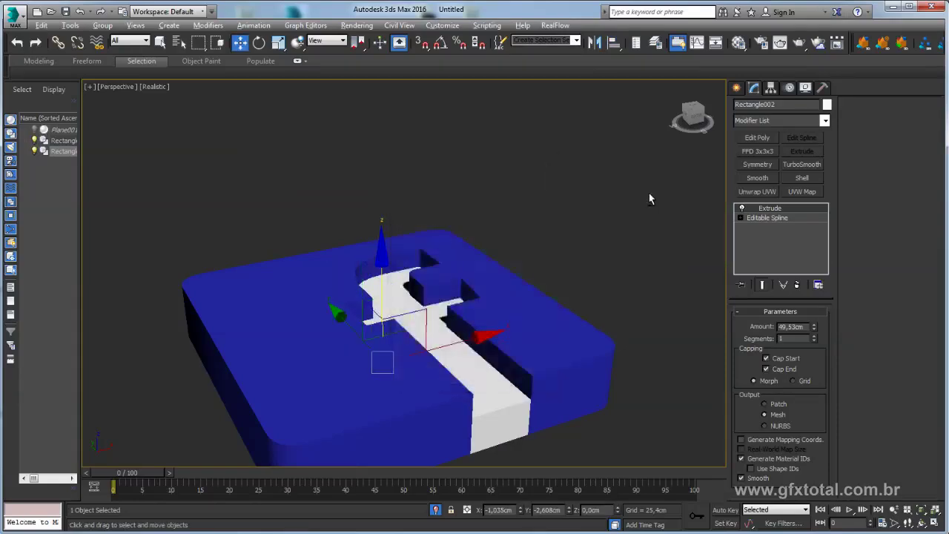
Increase the f's extrusion to 181.61 cm and deselect everything
mouse_move(646, 197)
alt+middle_down()
mouse_move(604, 159)
mouse_move(819, 332)
alt+middle_up()
drag(814, 329, 814, 311)
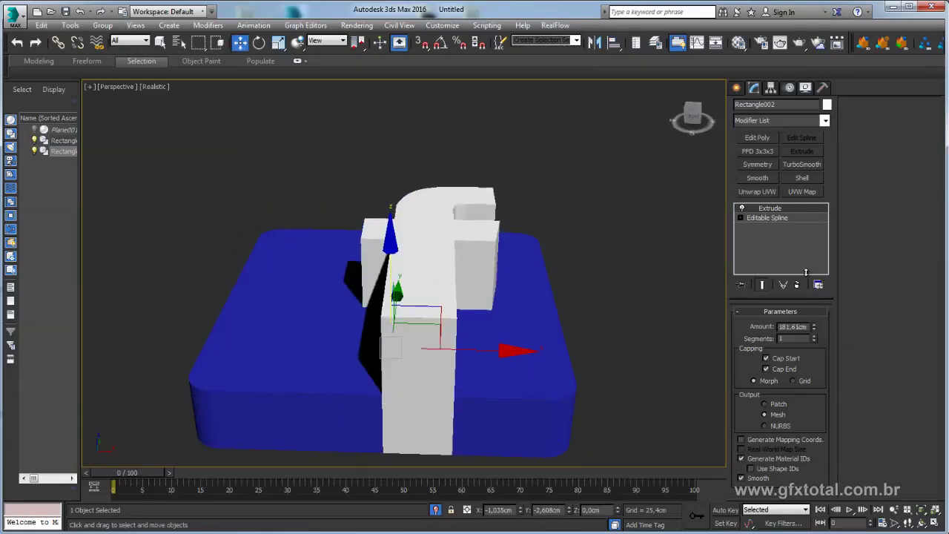
click(607, 204)
scroll(563, 186, down, 3)
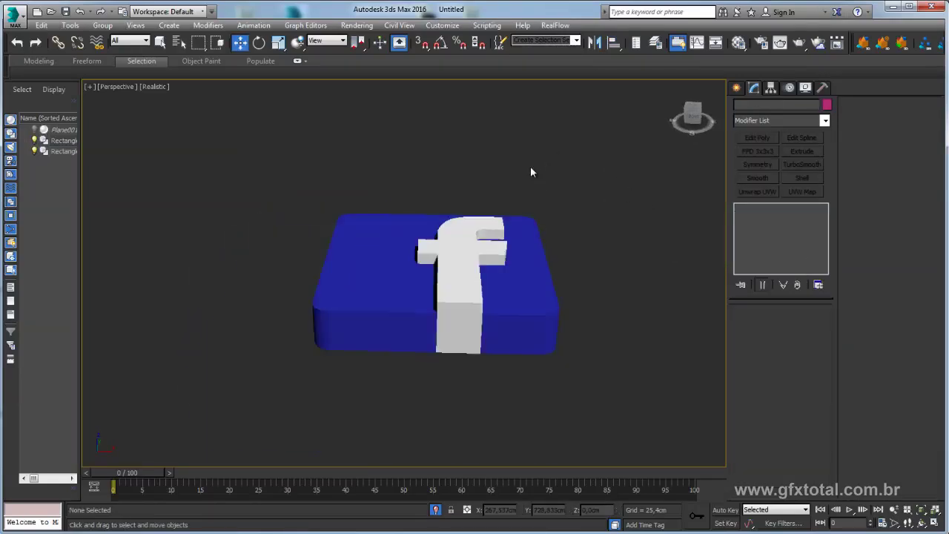
mouse_move(530, 171)
alt+middle_down()
mouse_move(594, 275)
mouse_move(549, 197)
mouse_move(581, 216)
alt+middle_up()
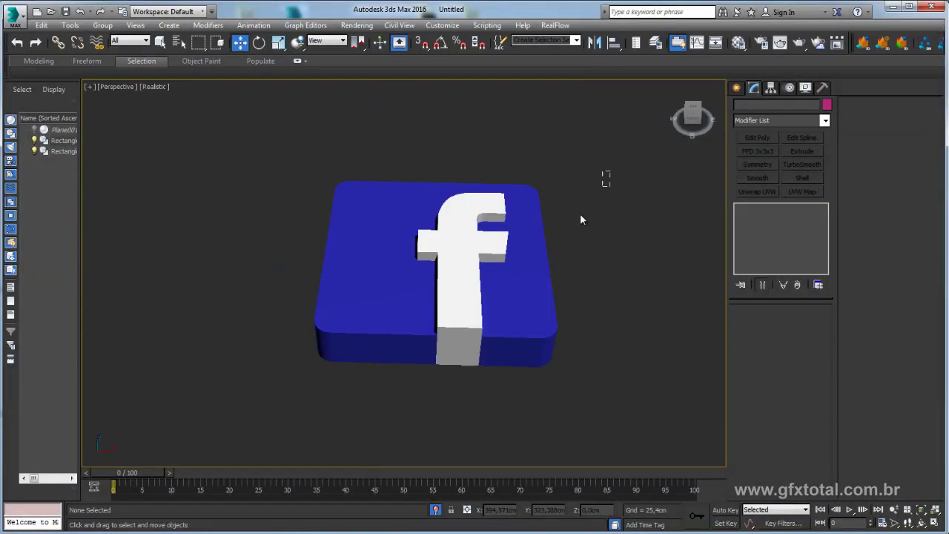
Select both logo pieces and move them far to the left
key(ctrl+a)
drag(555, 271, 472, 519)
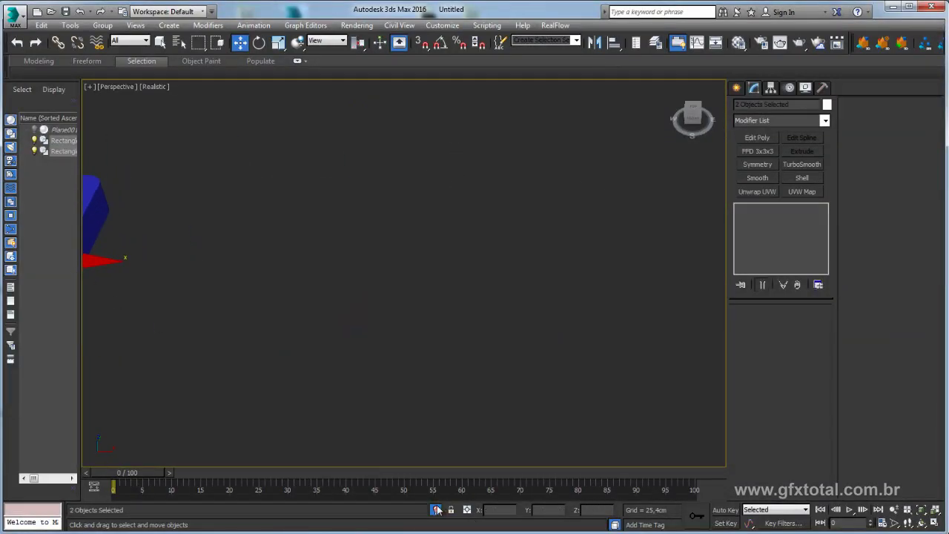
mouse_move(474, 282)
alt+middle_down()
mouse_move(520, 201)
mouse_move(566, 263)
mouse_move(402, 272)
alt+middle_up()
Apply the twitter-logotipo image to Plane001 and orbit to a top-down view
click(403, 272)
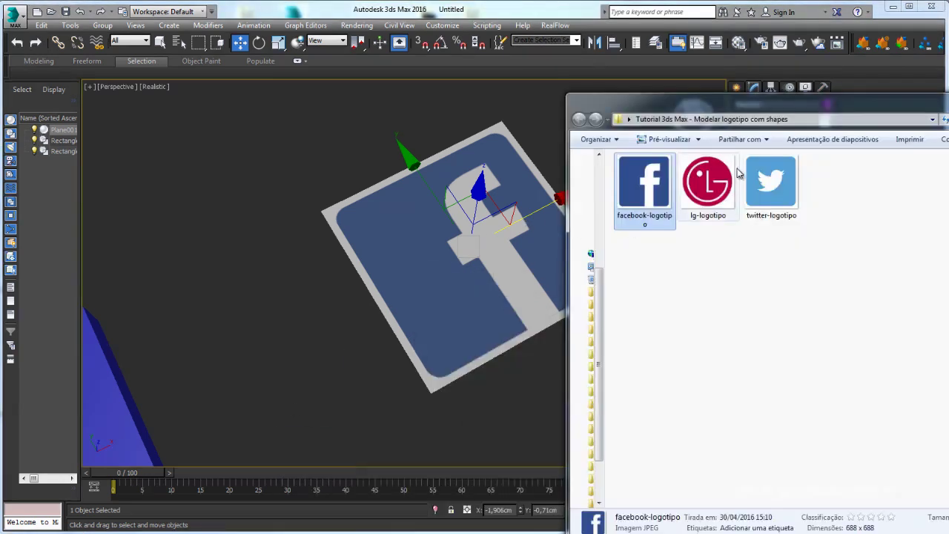
mouse_move(709, 181)
mouse_down()
mouse_move(727, 195)
mouse_move(512, 251)
mouse_up()
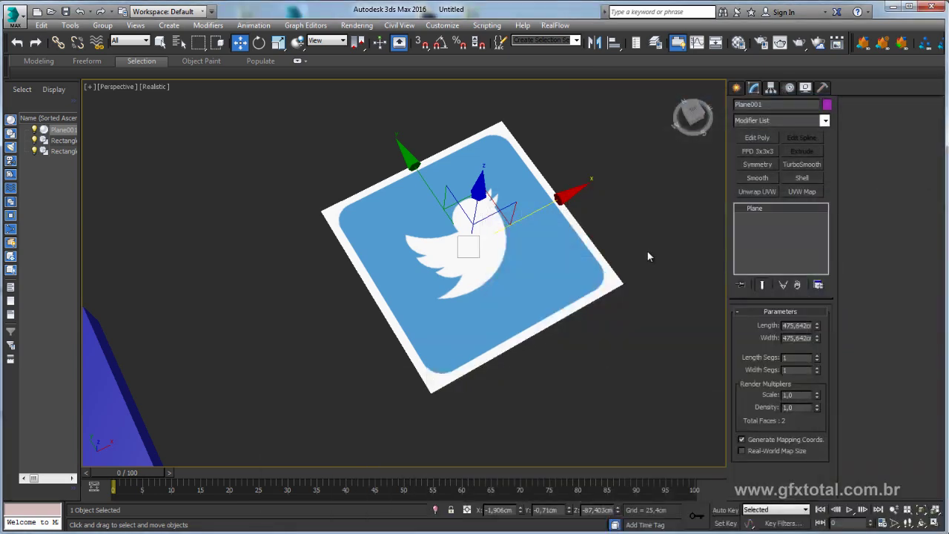
mouse_move(647, 259)
alt+middle_down()
mouse_move(577, 240)
mouse_move(631, 222)
mouse_move(525, 306)
mouse_move(524, 364)
mouse_move(533, 292)
alt+middle_up()
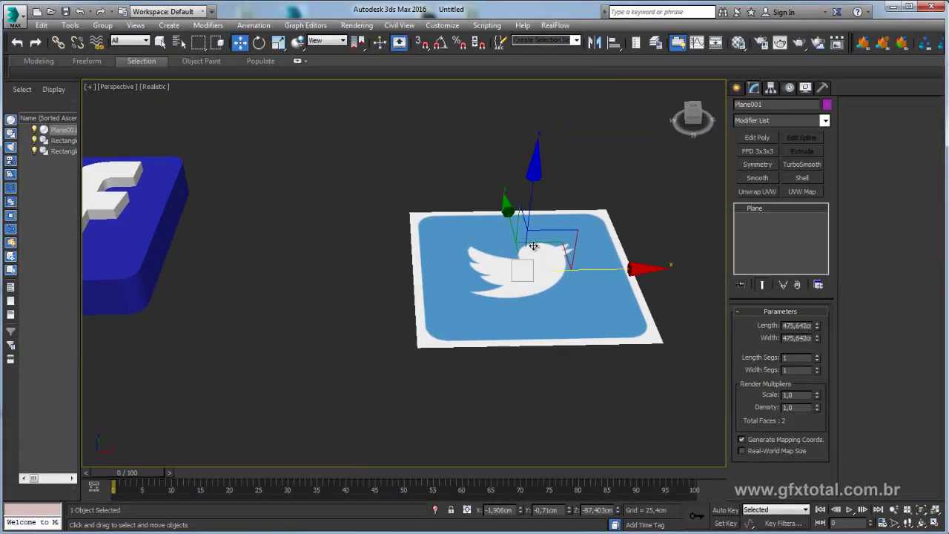
alt+middle_drag(533, 247, 540, 338)
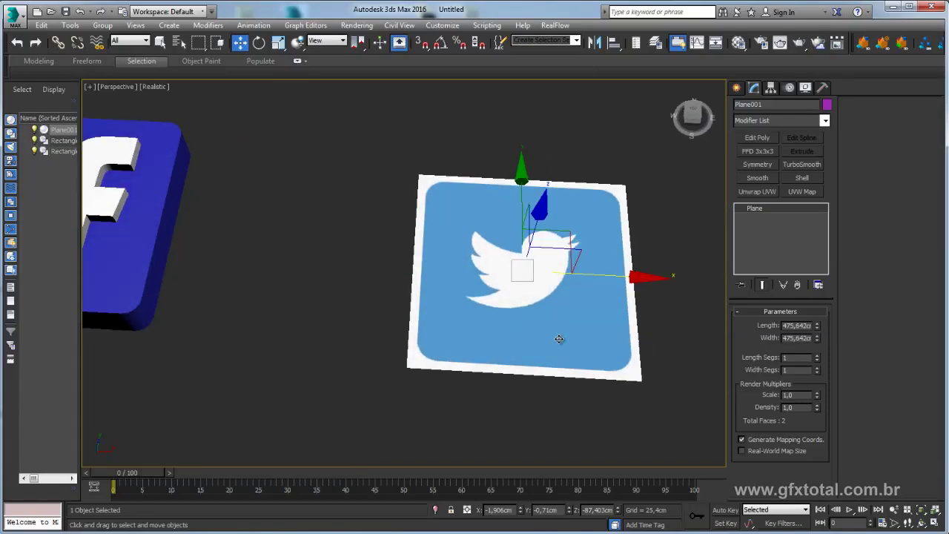
Switch to Top view, zoom in on the bird, and pick the Line shape tool
key(t)
scroll(530, 259, up, 2)
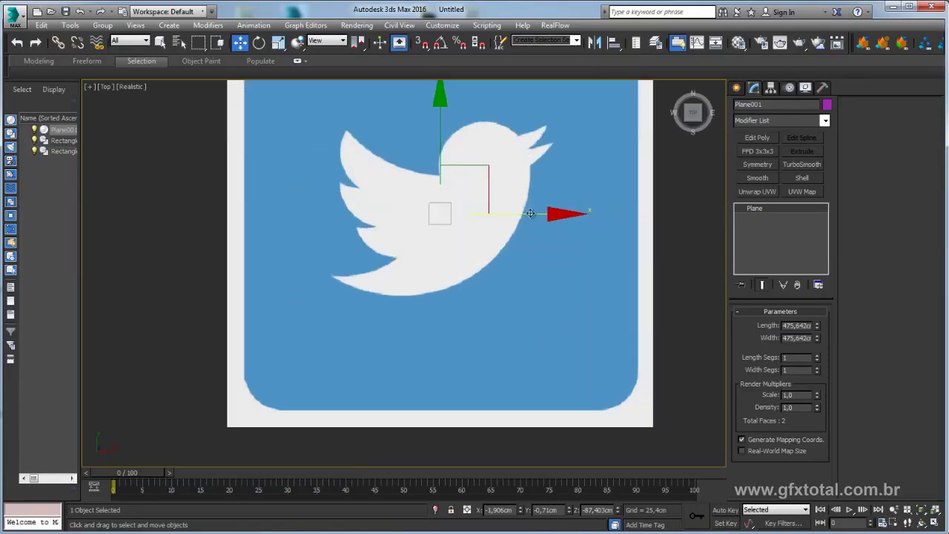
scroll(530, 260, up, 2)
click(737, 88)
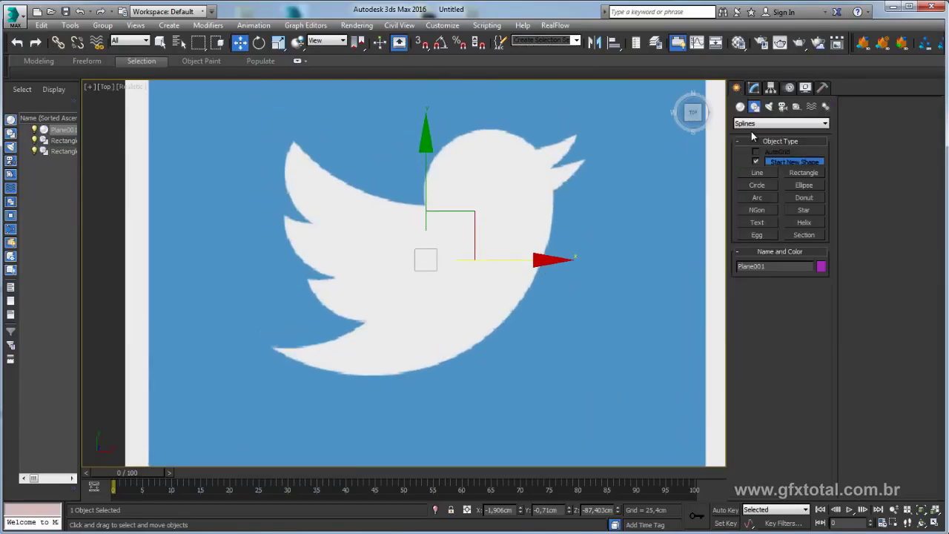
click(756, 173)
scroll(413, 307, up, 2)
Trace the bird's wing and back with Bezier points and close Line001 at its first vertex
click(375, 393)
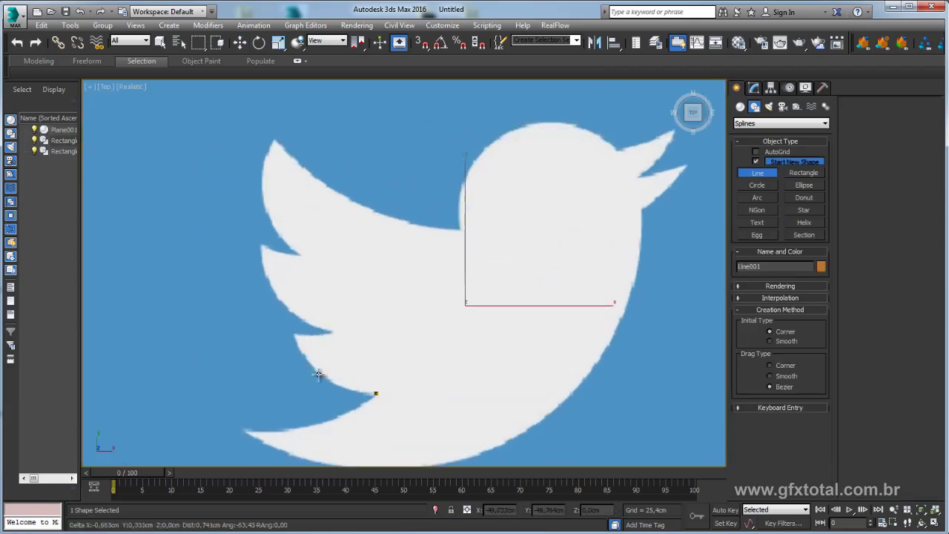
mouse_move(324, 377)
mouse_down()
mouse_move(302, 362)
mouse_move(323, 334)
mouse_up()
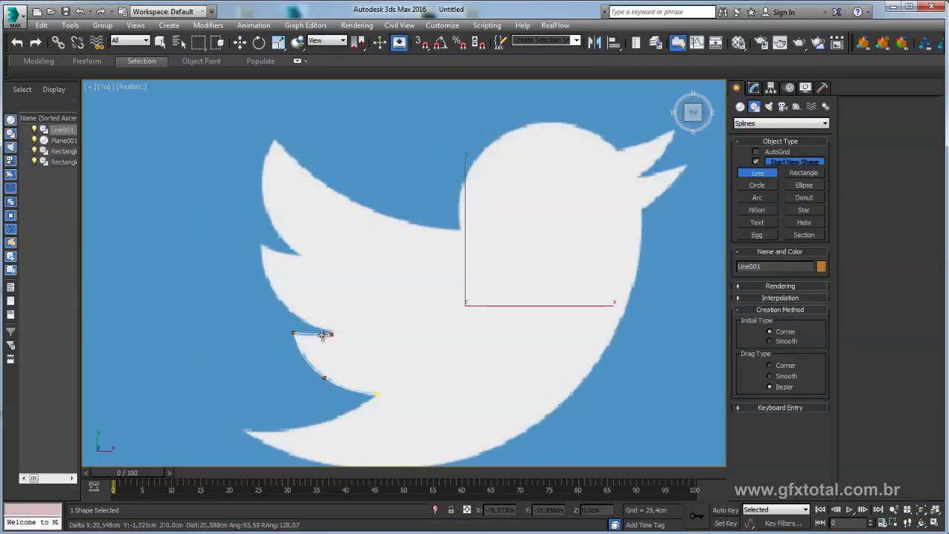
click(315, 334)
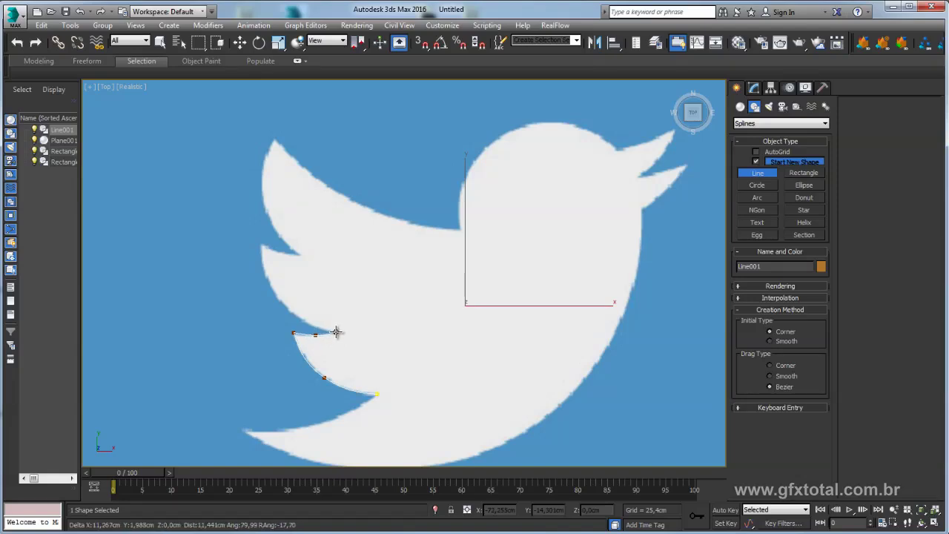
click(336, 332)
drag(281, 303, 275, 292)
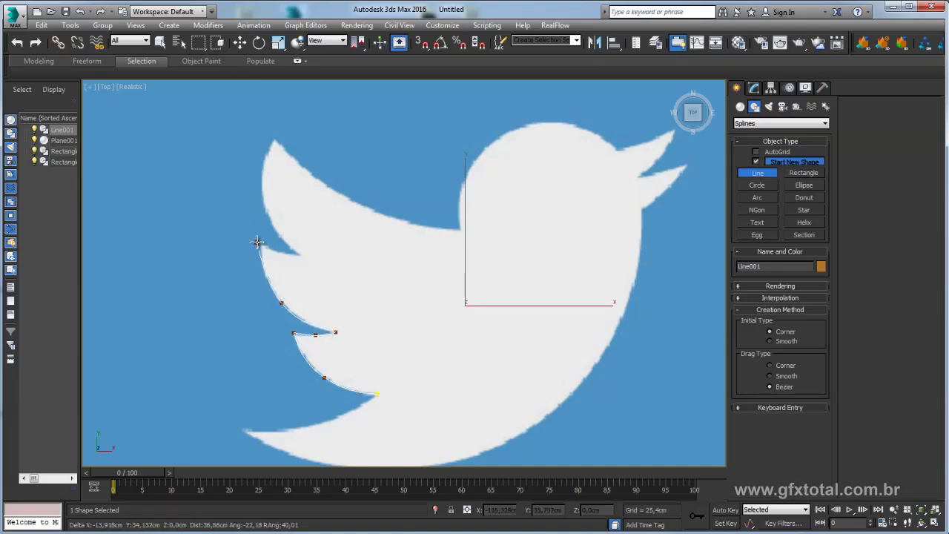
drag(262, 245, 303, 255)
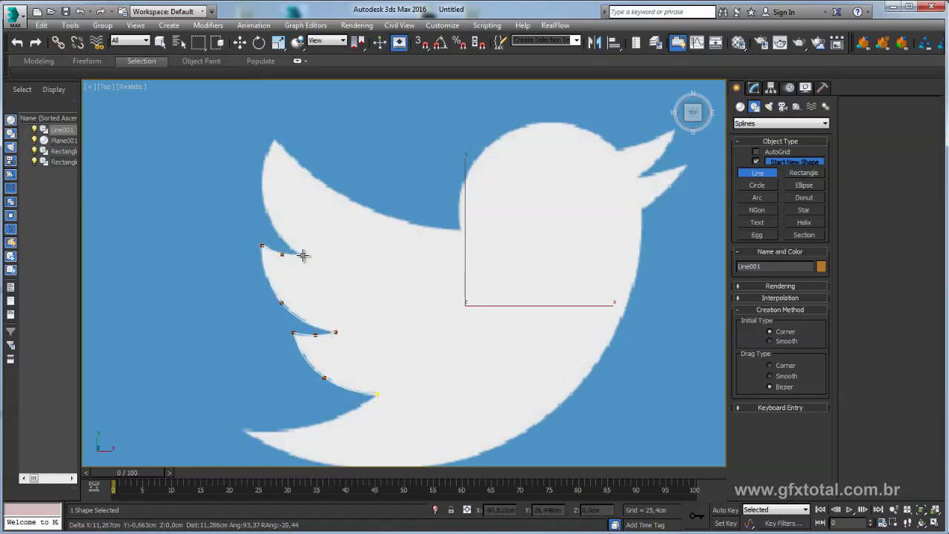
mouse_move(263, 192)
mouse_down()
mouse_move(265, 167)
mouse_move(361, 207)
mouse_up()
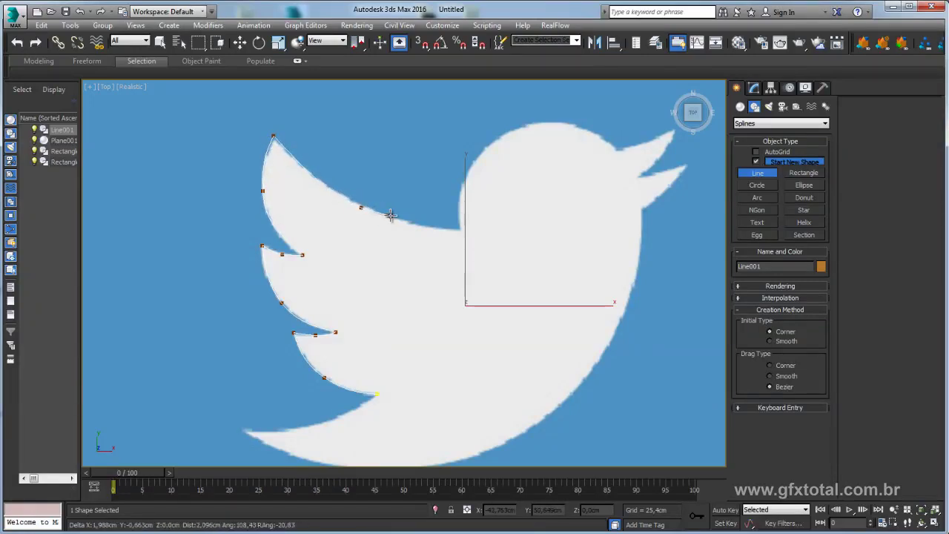
mouse_move(456, 228)
mouse_down()
mouse_move(447, 229)
mouse_move(481, 229)
mouse_up()
click(521, 290)
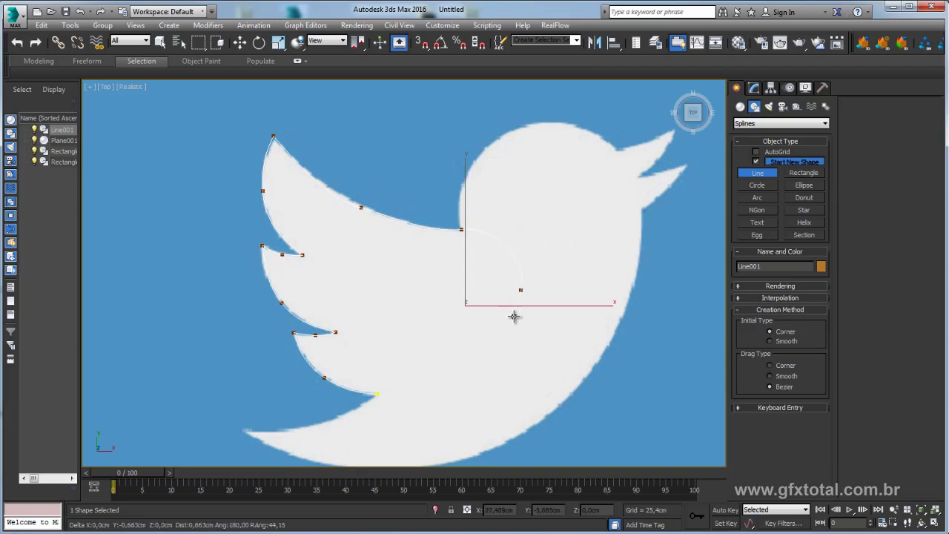
click(379, 395)
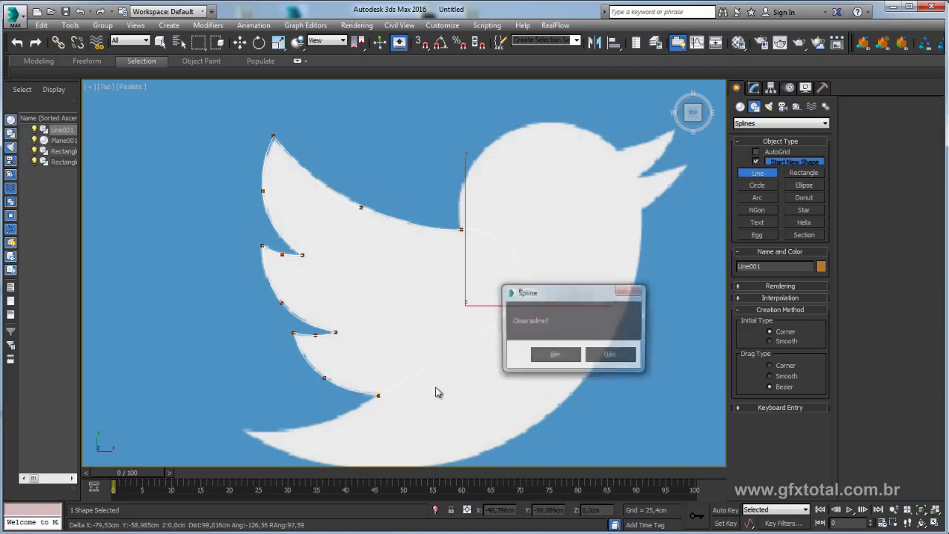
click(549, 353)
mouse_move(549, 354)
middle_down()
mouse_move(492, 237)
mouse_move(432, 311)
middle_up()
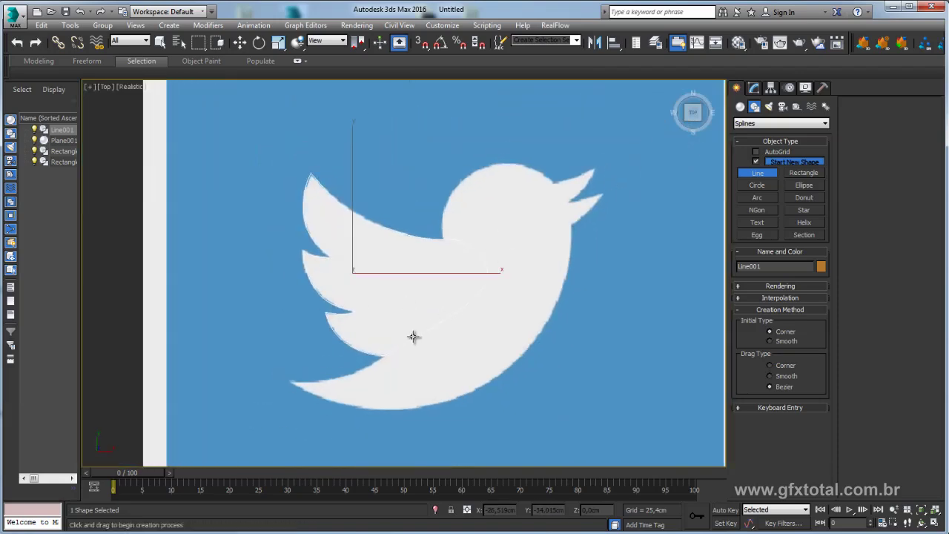
Place the first line's last point at the bird's neck and finish it
middle_drag(380, 358, 413, 279)
scroll(418, 264, up, 3)
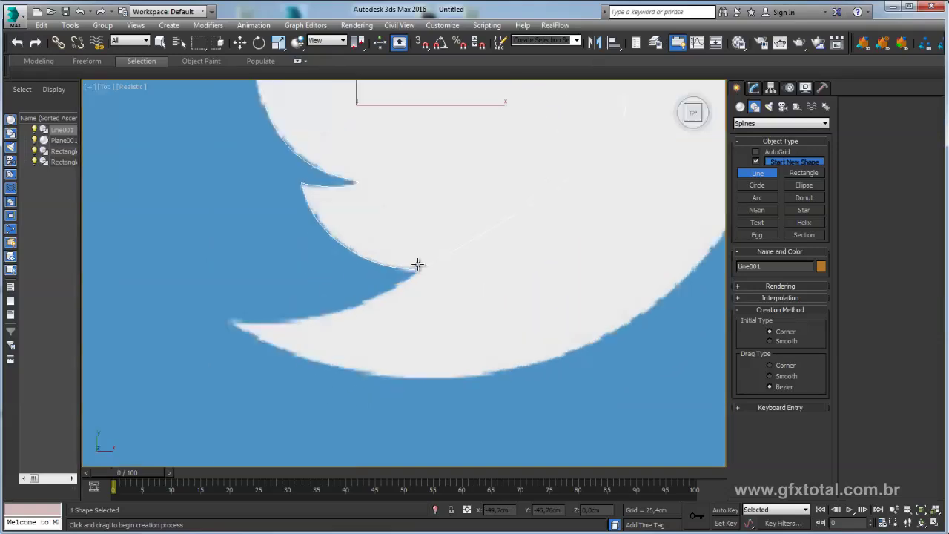
scroll(428, 266, up, 2)
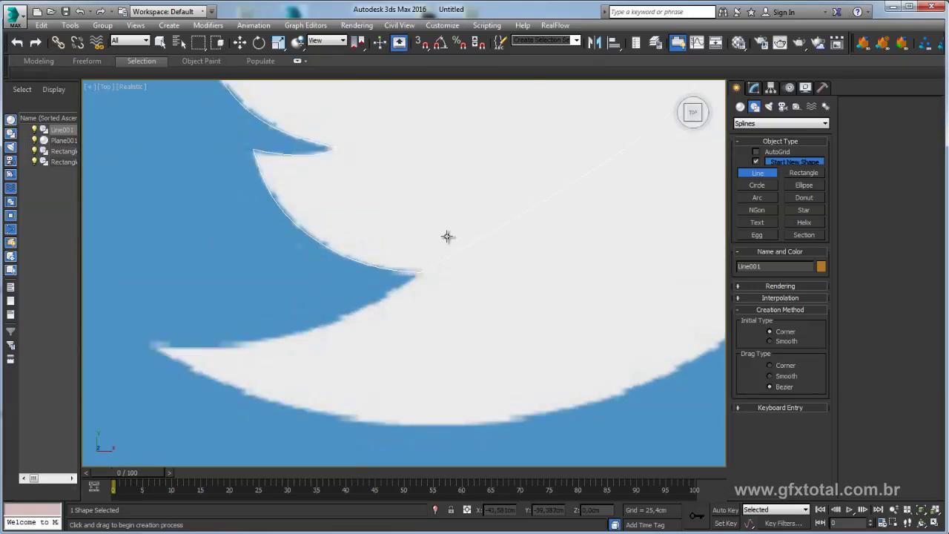
click(419, 272)
right_click(419, 272)
click(419, 272)
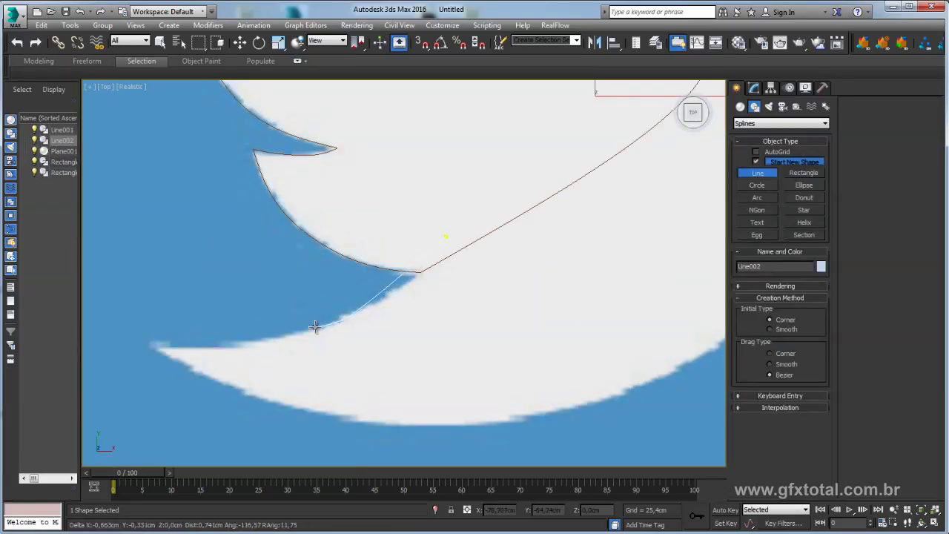
Start Line002 at the bird's lower edge and trace along the belly and chest to the beak
click(148, 347)
scroll(307, 376, down, 2)
scroll(307, 377, down, 1)
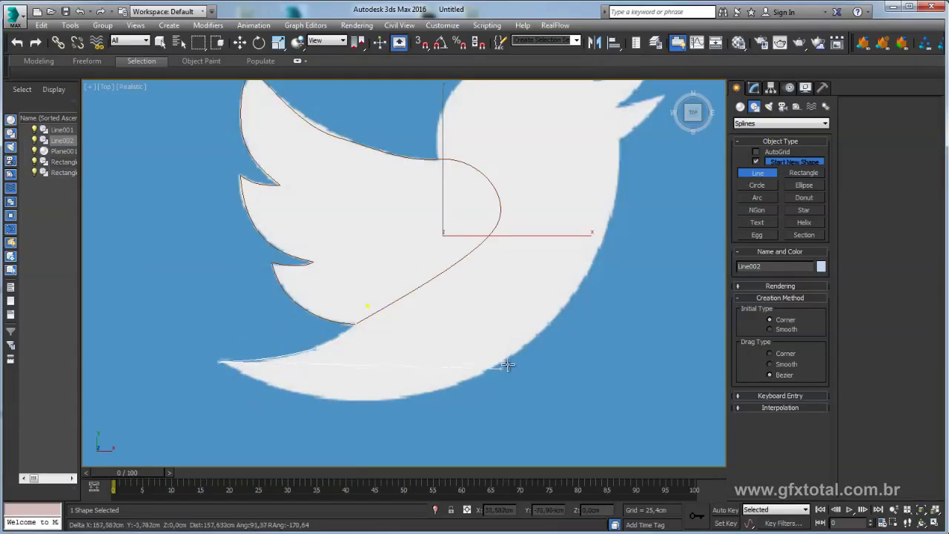
drag(528, 347, 664, 256)
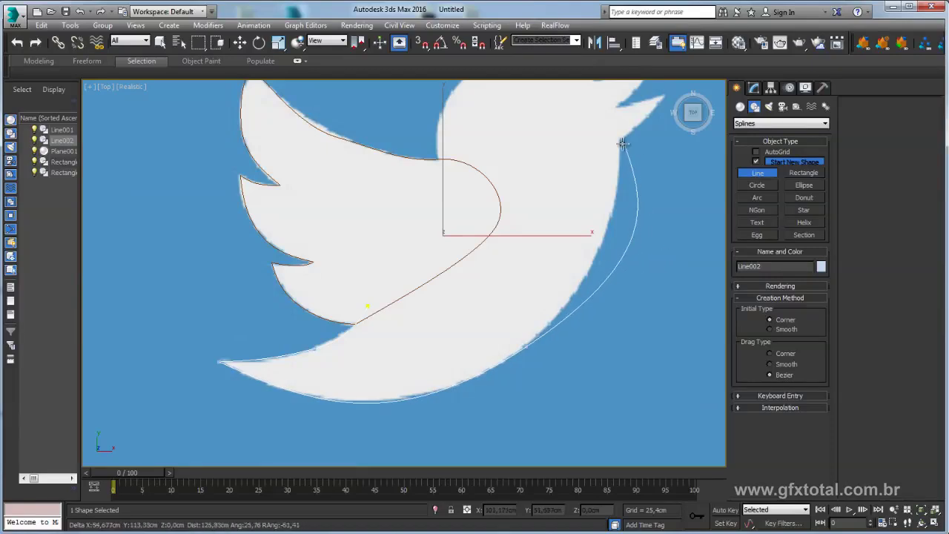
scroll(619, 139, down, 3)
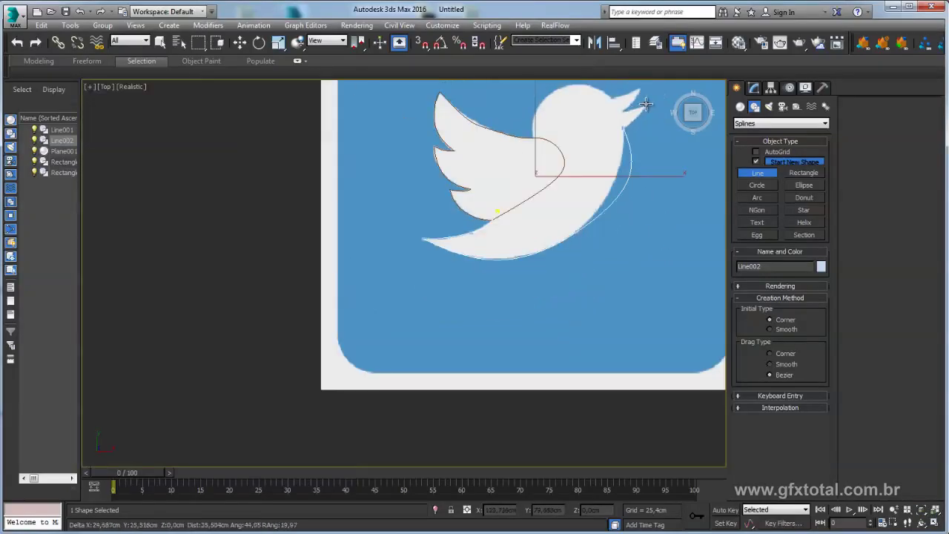
scroll(646, 104, up, 2)
scroll(635, 119, up, 1)
scroll(635, 119, down, 2)
scroll(646, 93, down, 1)
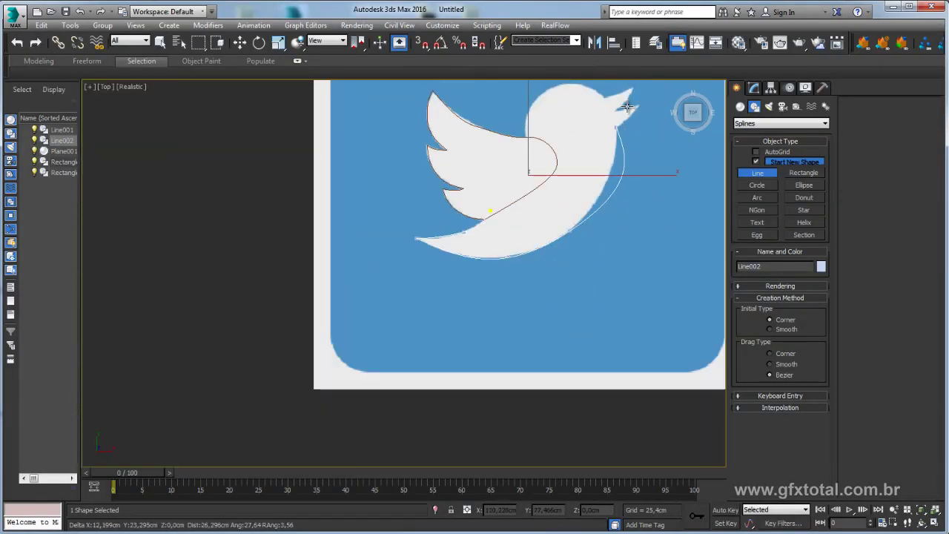
scroll(311, 364, up, 2)
scroll(427, 206, up, 3)
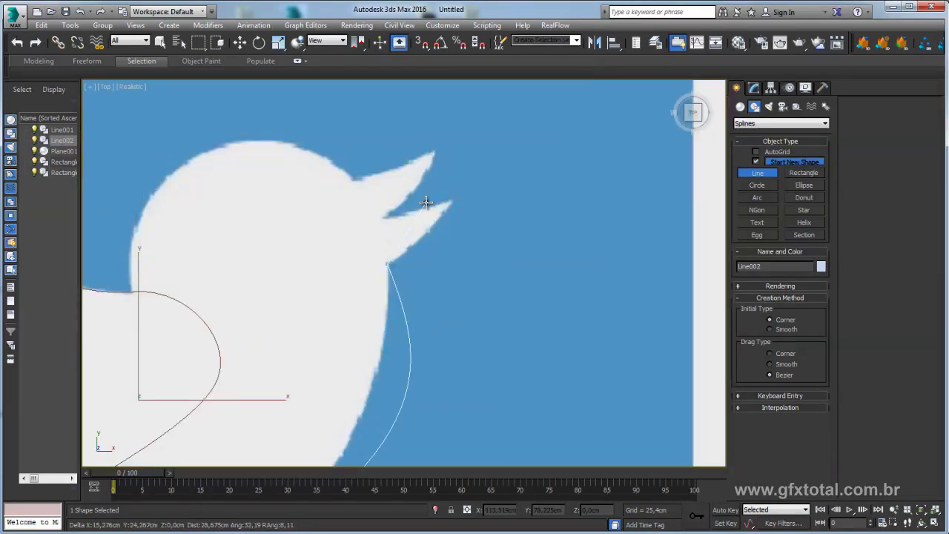
scroll(426, 202, up, 1)
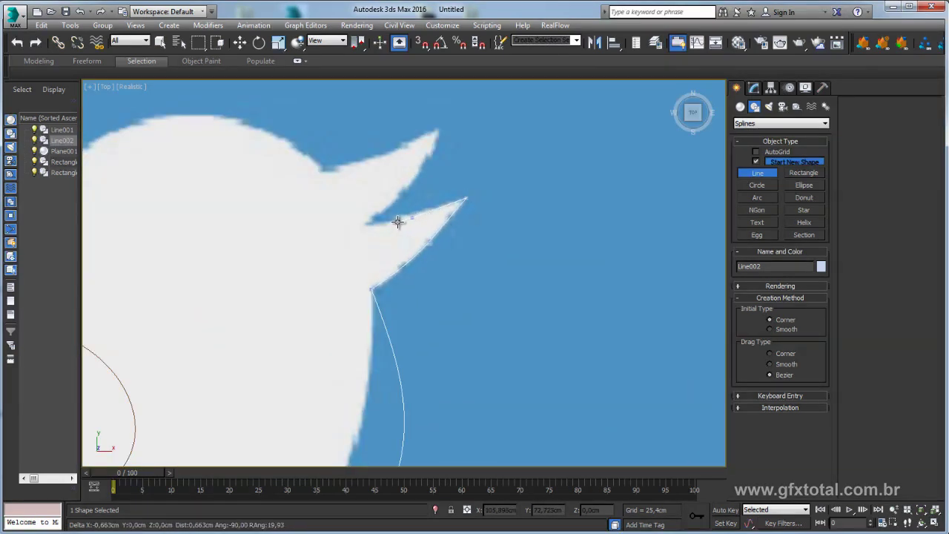
click(420, 170)
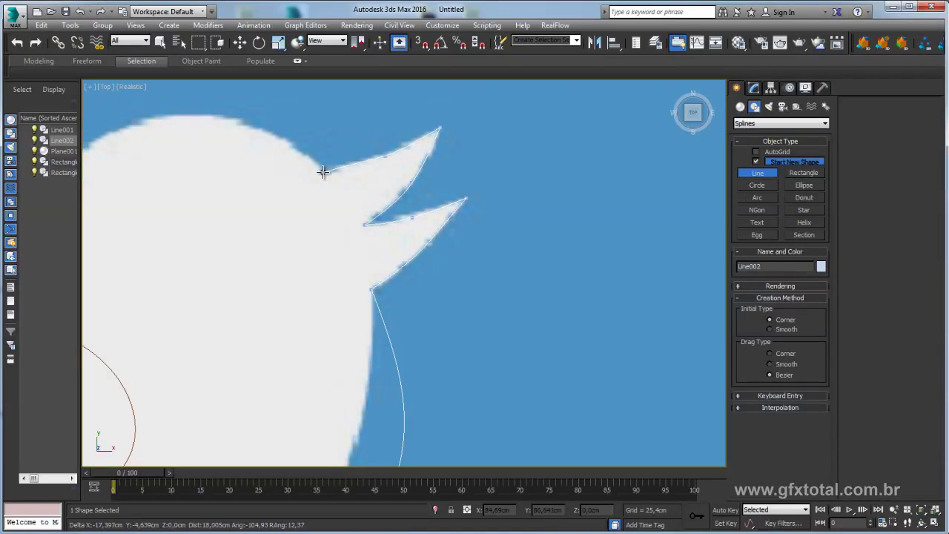
scroll(282, 167, down, 3)
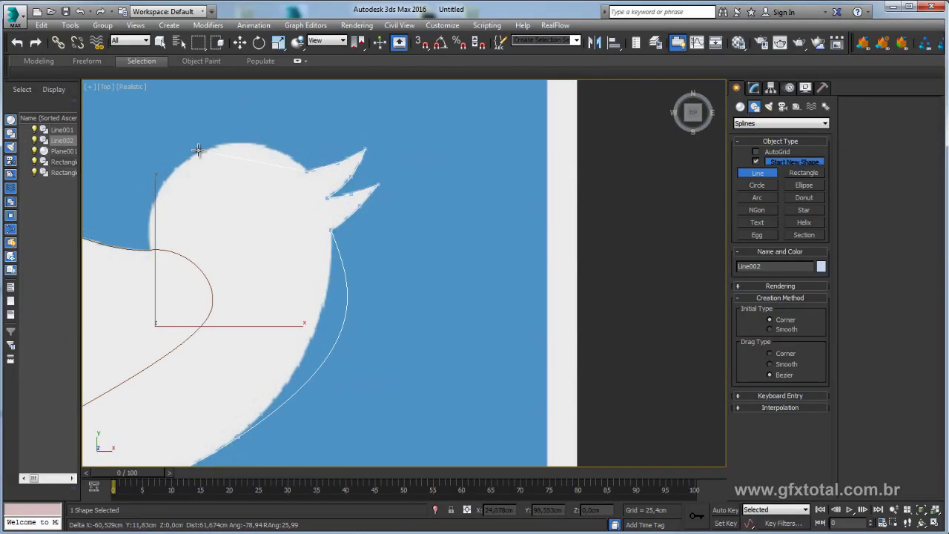
scroll(197, 155, up, 2)
Continue Line002 over the top and back of the bird's head
click(169, 172)
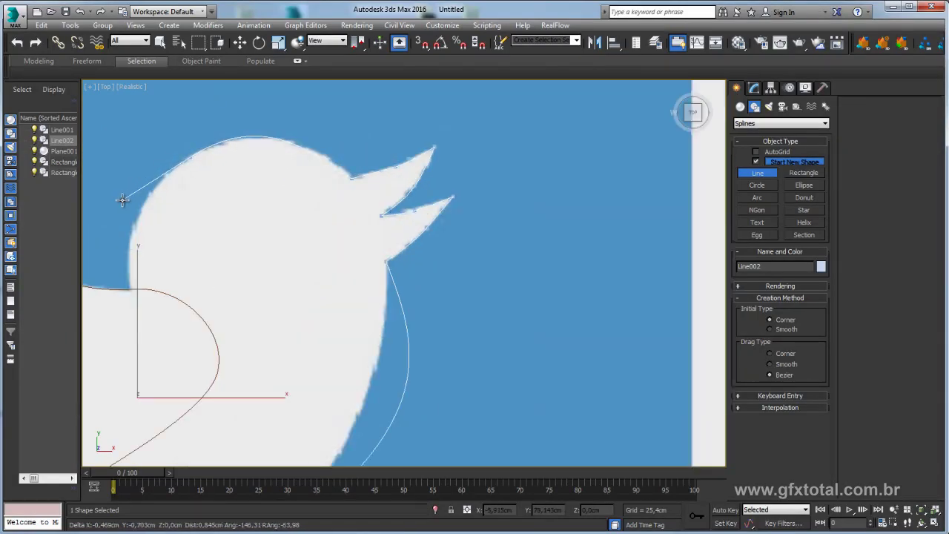
drag(125, 196, 124, 208)
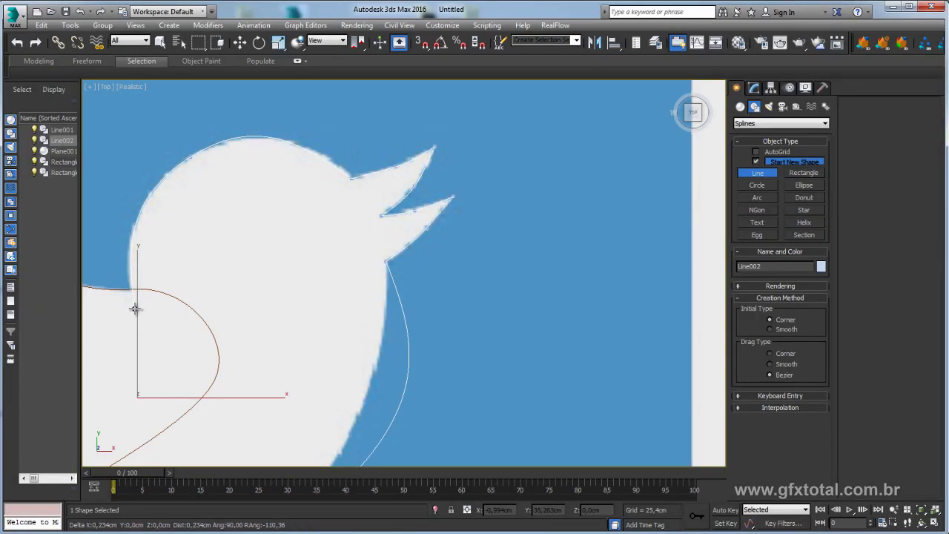
scroll(134, 308, down, 5)
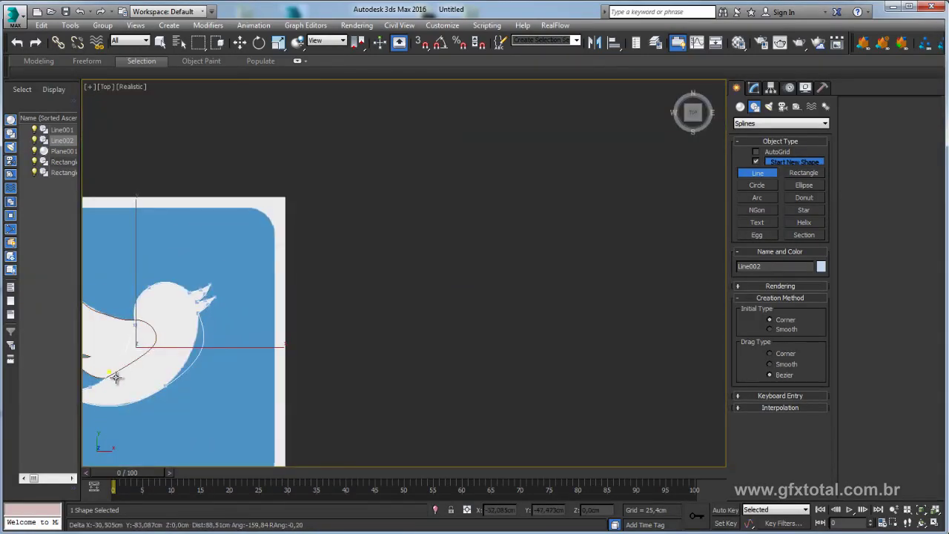
scroll(100, 373, up, 2)
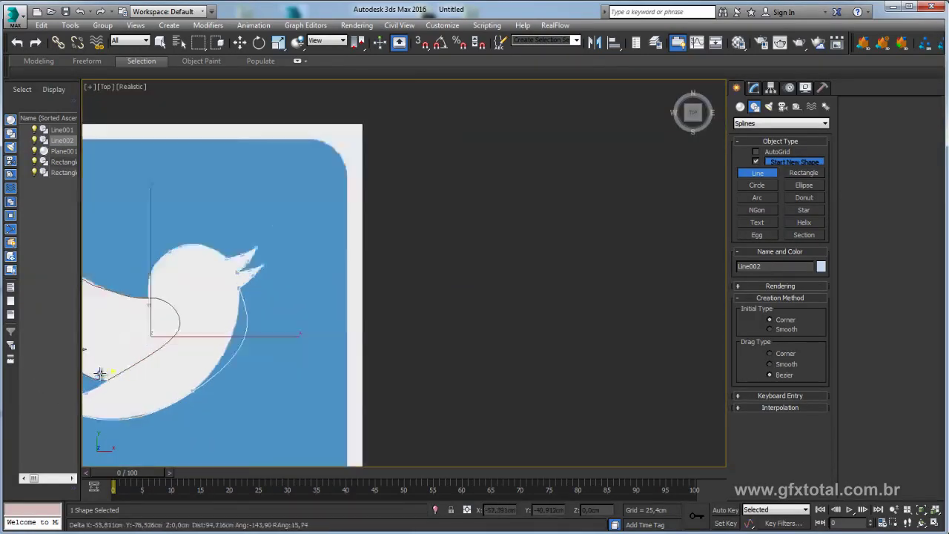
scroll(106, 378, up, 4)
scroll(106, 378, down, 5)
scroll(109, 369, up, 2)
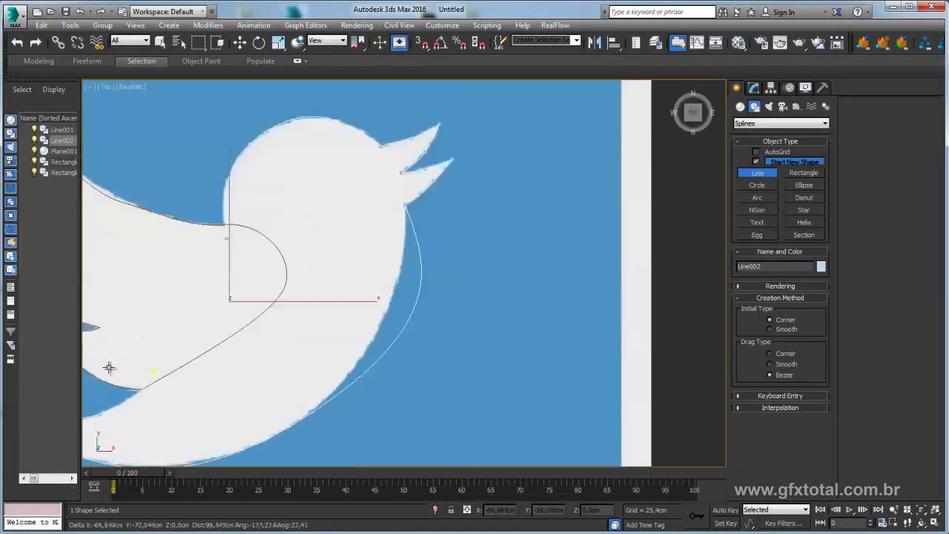
scroll(141, 326, up, 3)
scroll(150, 317, up, 2)
scroll(127, 407, down, 3)
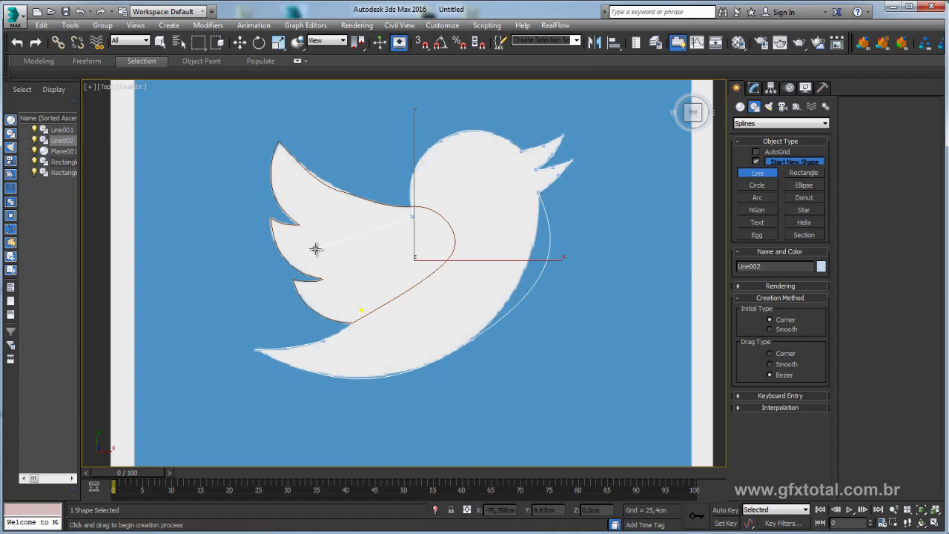
scroll(319, 250, up, 3)
scroll(371, 322, up, 2)
scroll(358, 286, down, 6)
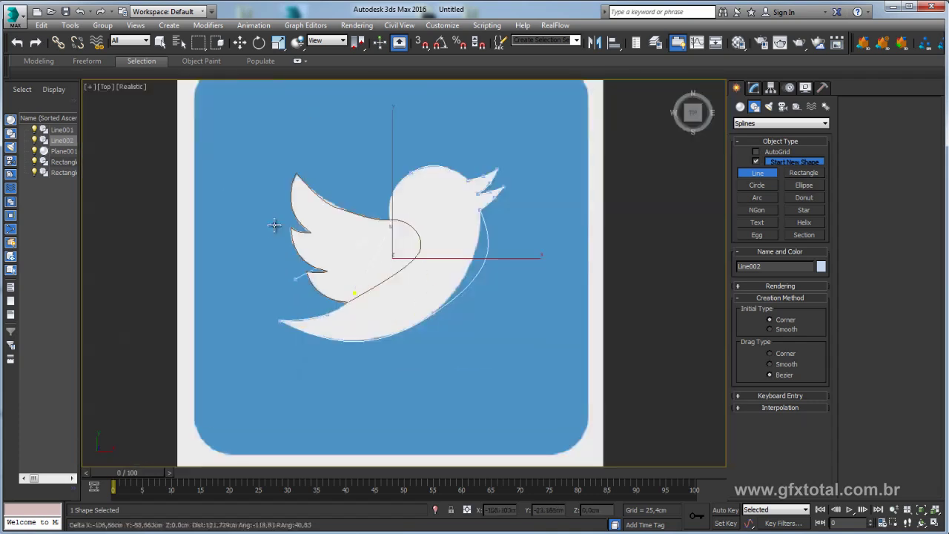
scroll(387, 287, up, 4)
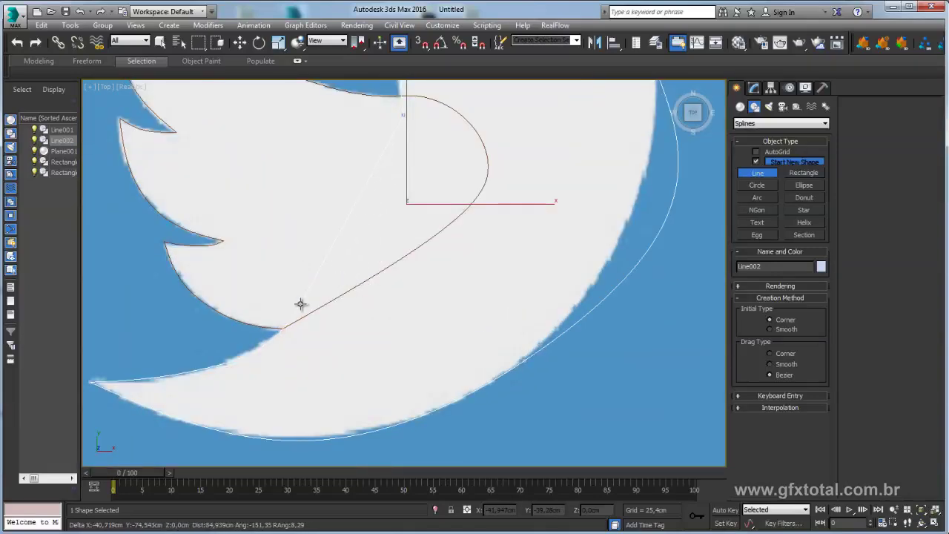
Close Line002 at its first vertex and pan to frame the whole Twitter icon
click(284, 327)
click(562, 356)
scroll(299, 290, down, 1)
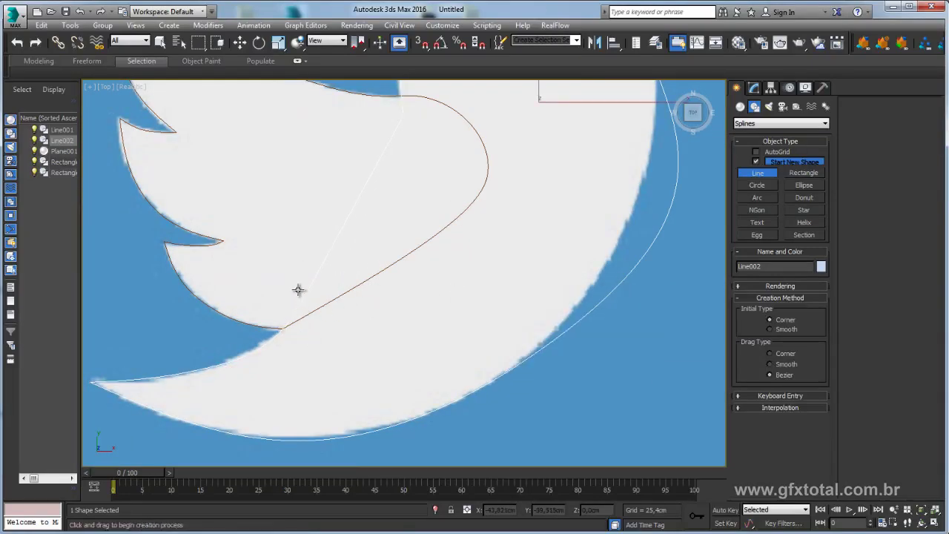
middle_drag(299, 290, 385, 278)
scroll(384, 278, down, 3)
middle_drag(507, 222, 318, 361)
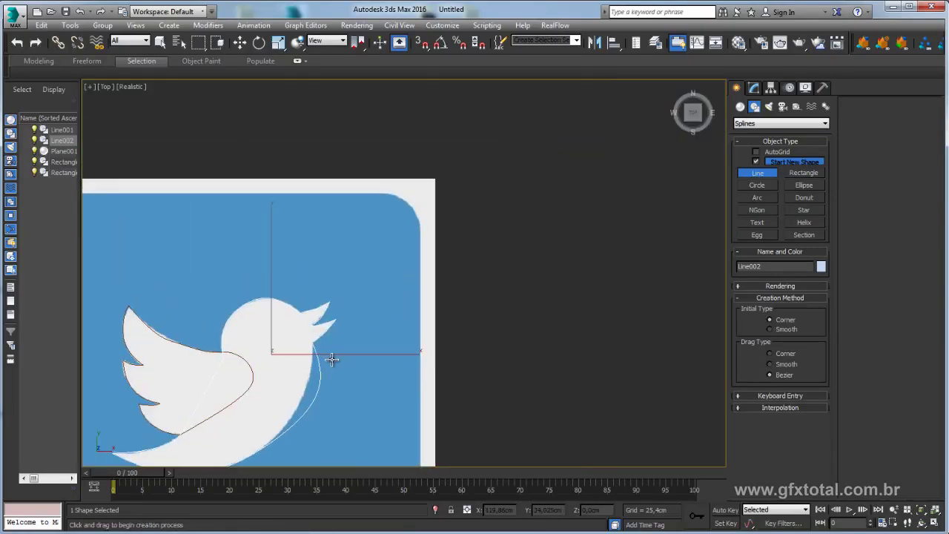
middle_drag(258, 392, 403, 271)
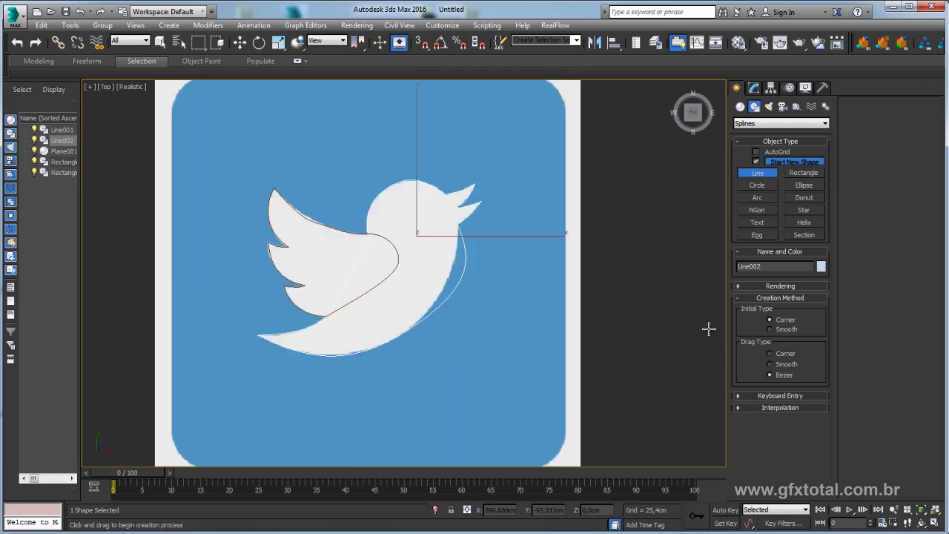
middle_drag(697, 329, 403, 273)
middle_drag(92, 339, 413, 264)
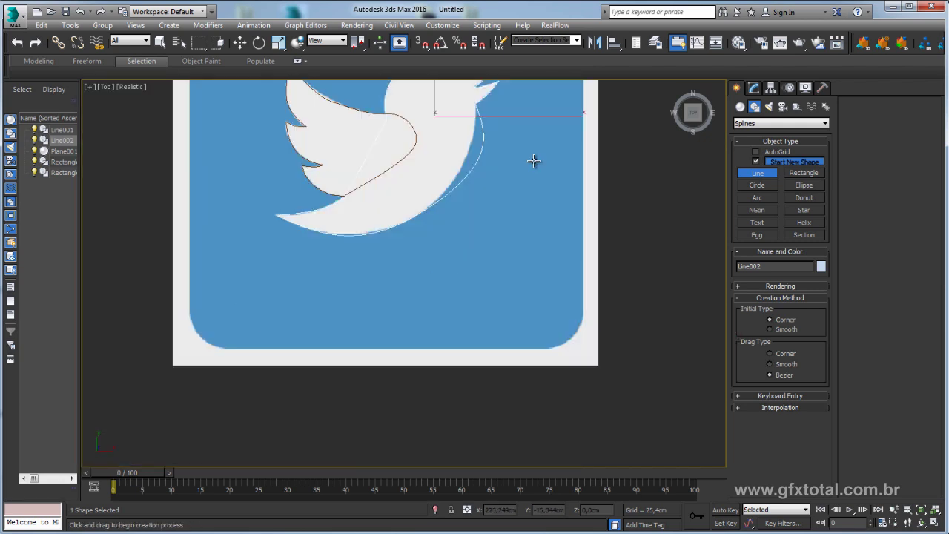
middle_drag(498, 90, 423, 263)
middle_drag(363, 416, 464, 301)
scroll(457, 265, up, 3)
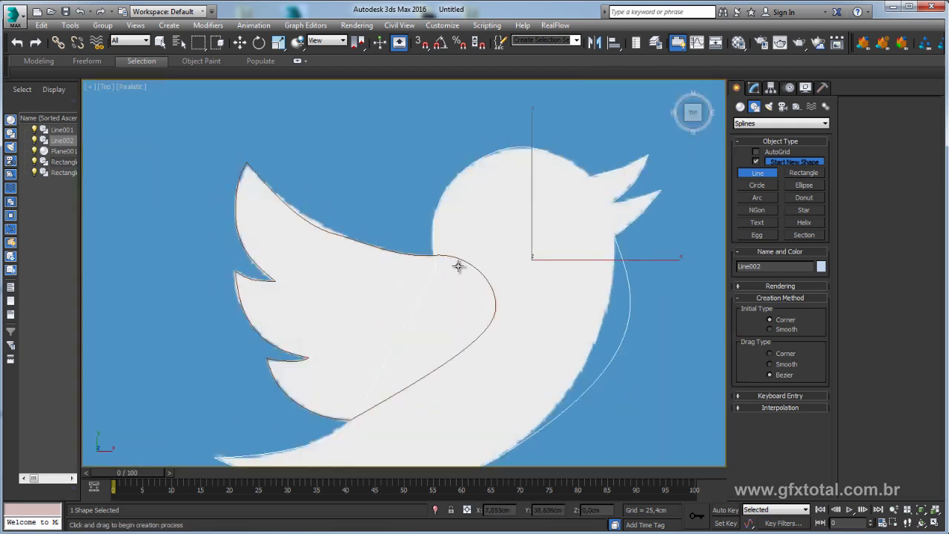
scroll(487, 233, down, 1)
scroll(484, 235, down, 2)
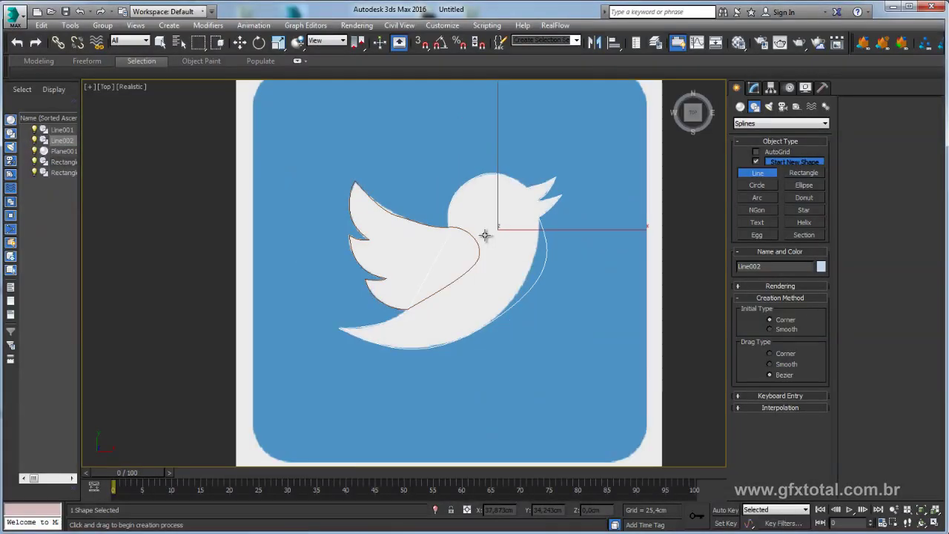
Move one chest vertex of Line002 to reshape its curve, then open the Material Editor
click(754, 87)
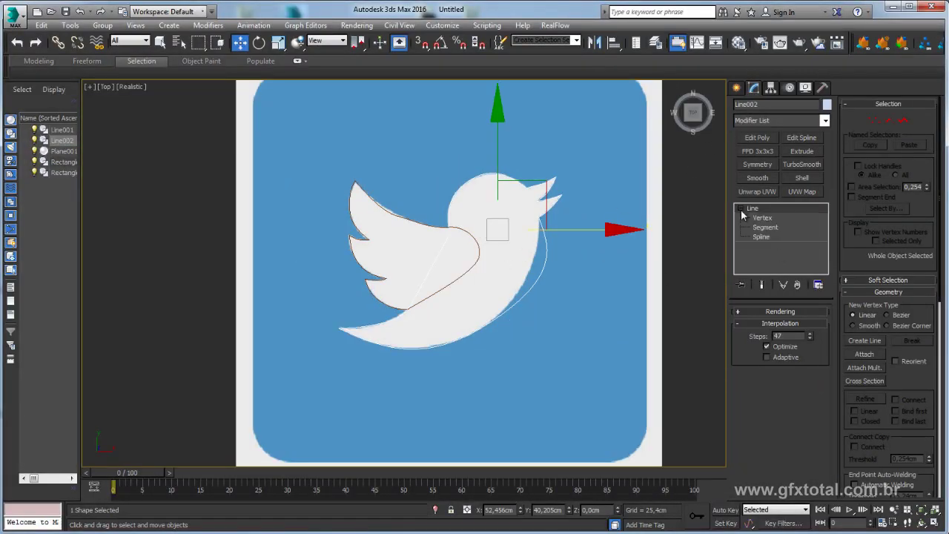
click(762, 217)
click(486, 309)
middle_drag(520, 317, 559, 299)
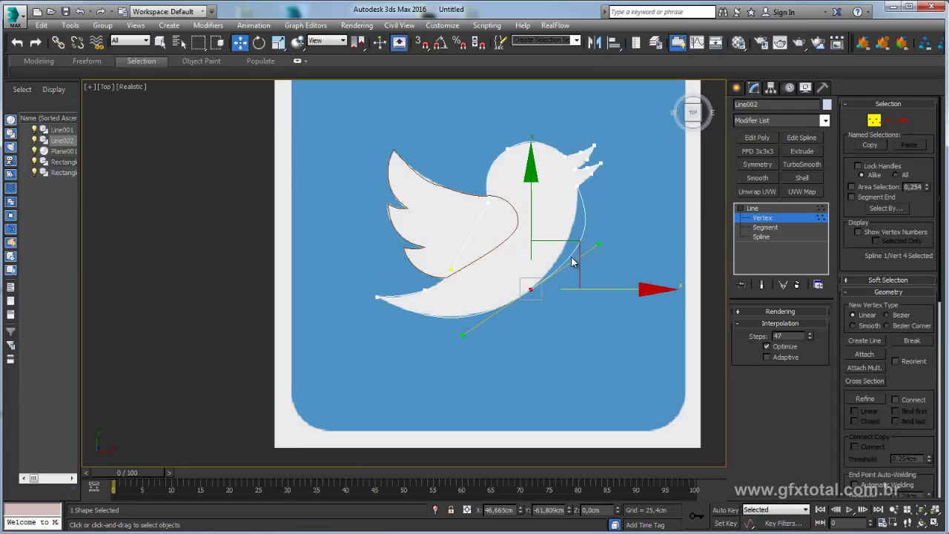
mouse_move(565, 245)
mouse_down()
mouse_move(548, 259)
mouse_move(565, 245)
mouse_up()
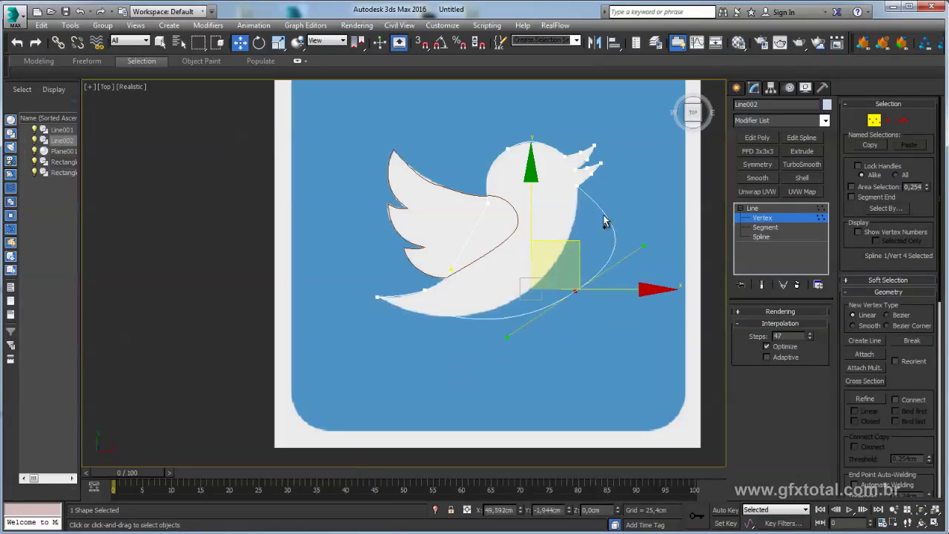
click(739, 42)
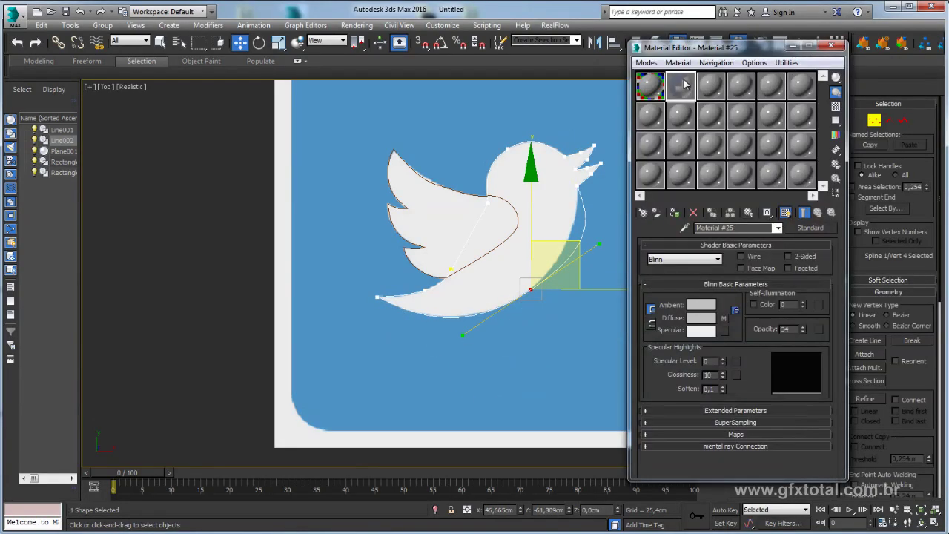
Lower the bird image material's opacity to 3 and close the Material Editor
click(686, 229)
click(579, 292)
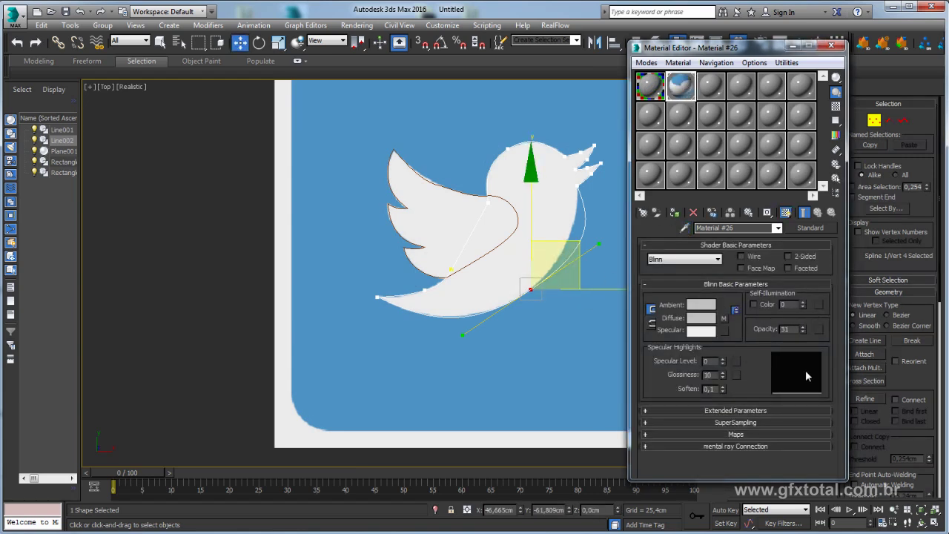
key(Return)
drag(804, 332, 804, 350)
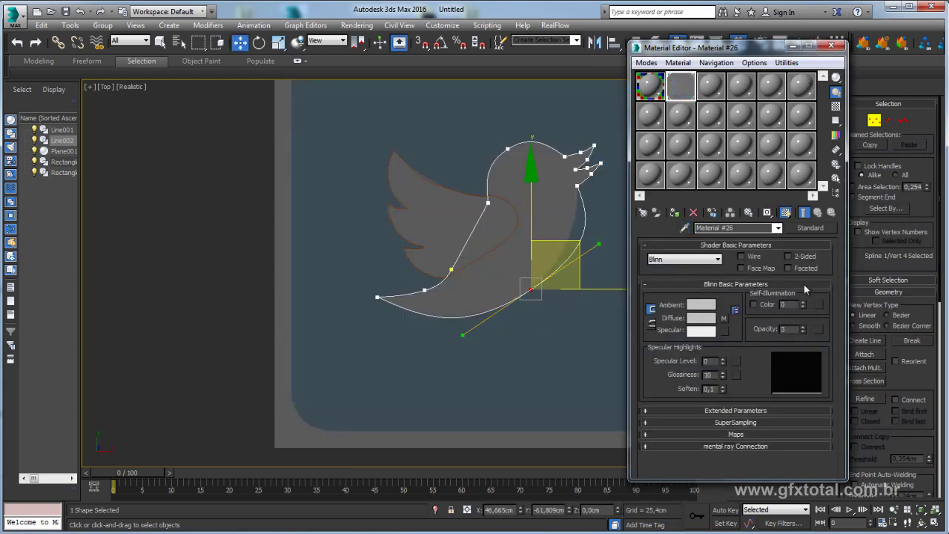
click(832, 45)
Rotate the lower-body vertex's Bezier handles so the curve follows the bird outline
scroll(636, 260, up, 1)
scroll(635, 261, up, 2)
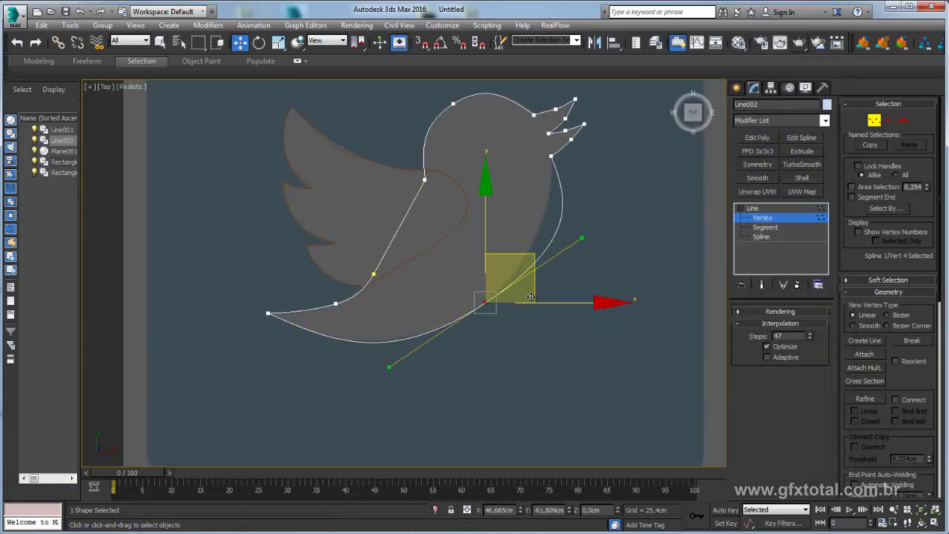
key(e)
drag(562, 224, 553, 219)
Scale and rotate the vertex handles to tighten the bird's curve
key(r)
drag(500, 292, 504, 304)
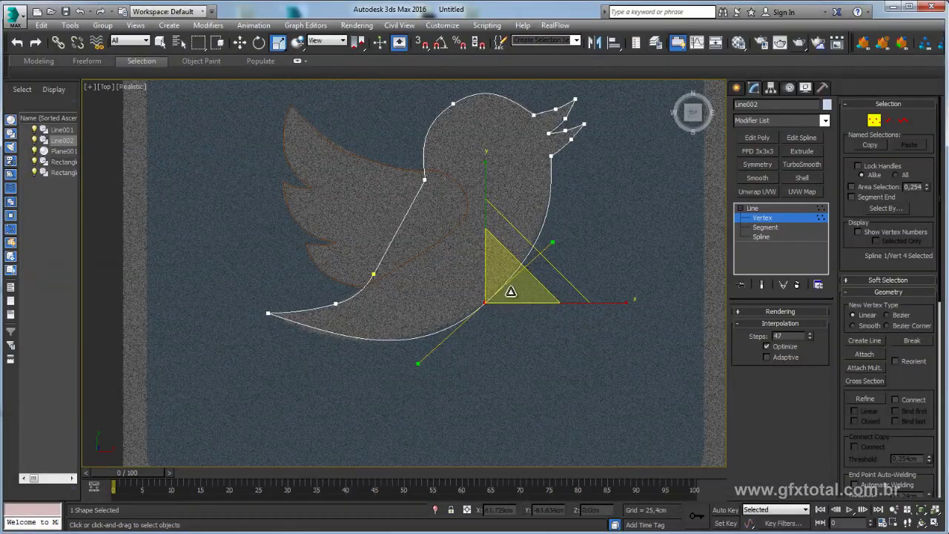
key(w)
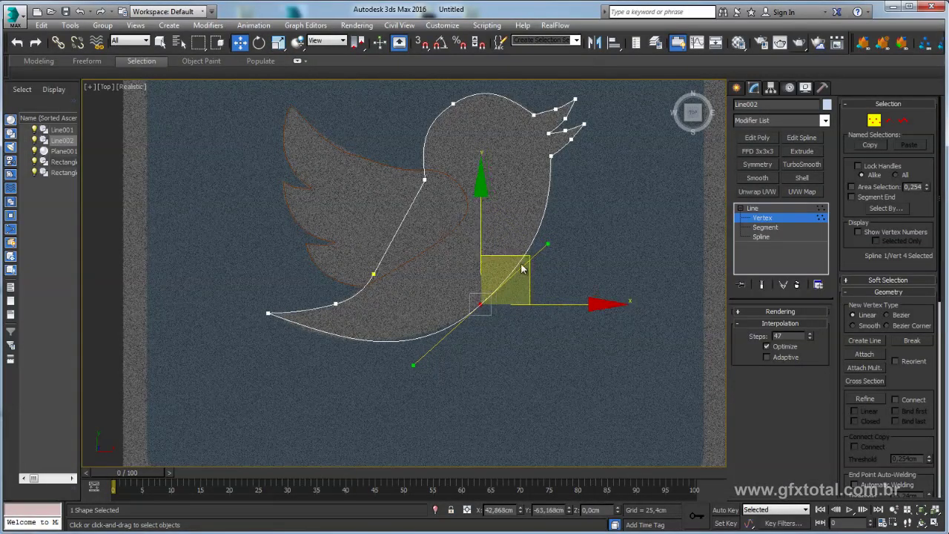
key(e)
drag(530, 212, 533, 211)
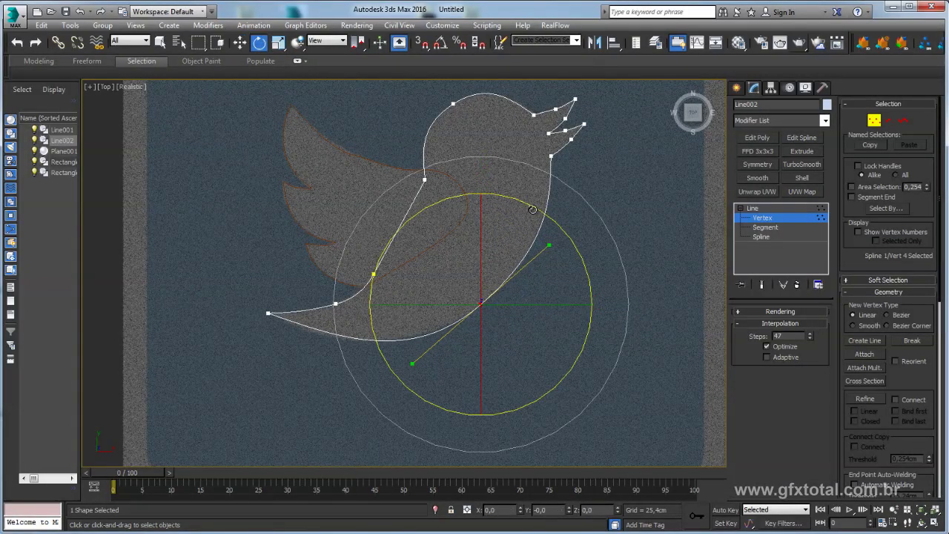
middle_drag(533, 210, 534, 240)
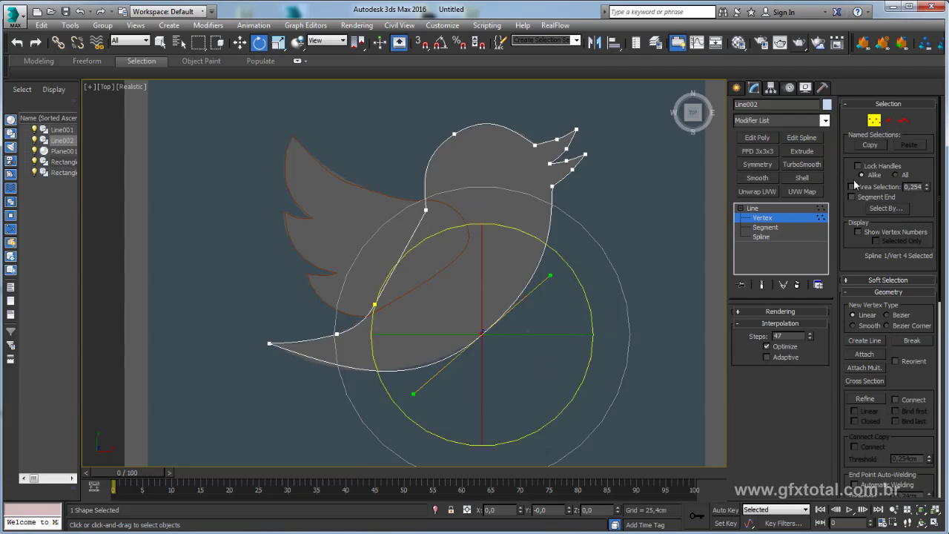
Attach the wing outline Line001 to the body spline and trim away the inner overlapping curves
click(869, 356)
click(466, 240)
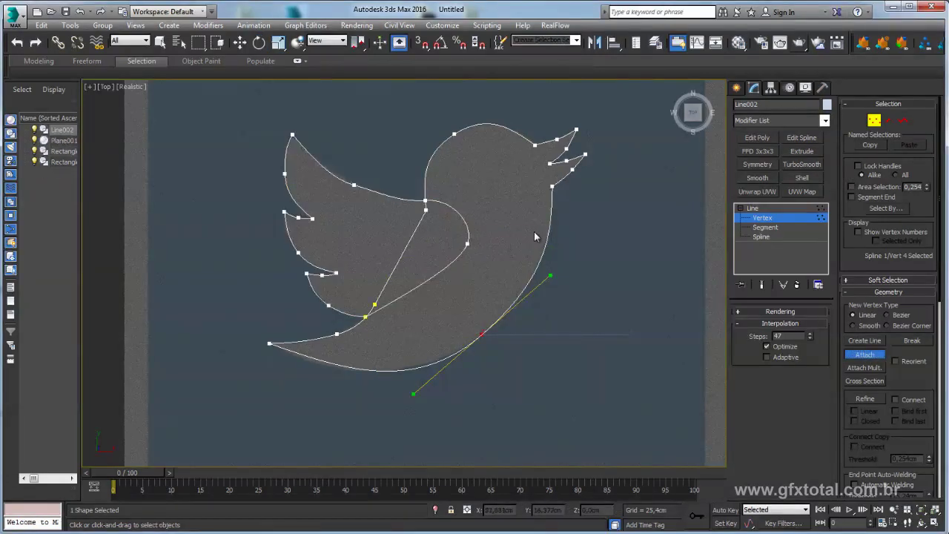
key(w)
click(764, 237)
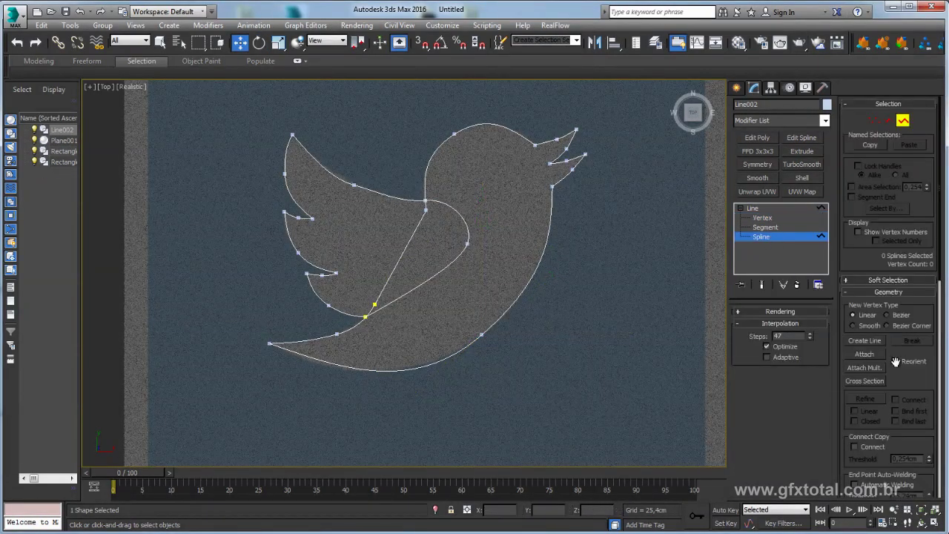
drag(899, 293, 899, 255)
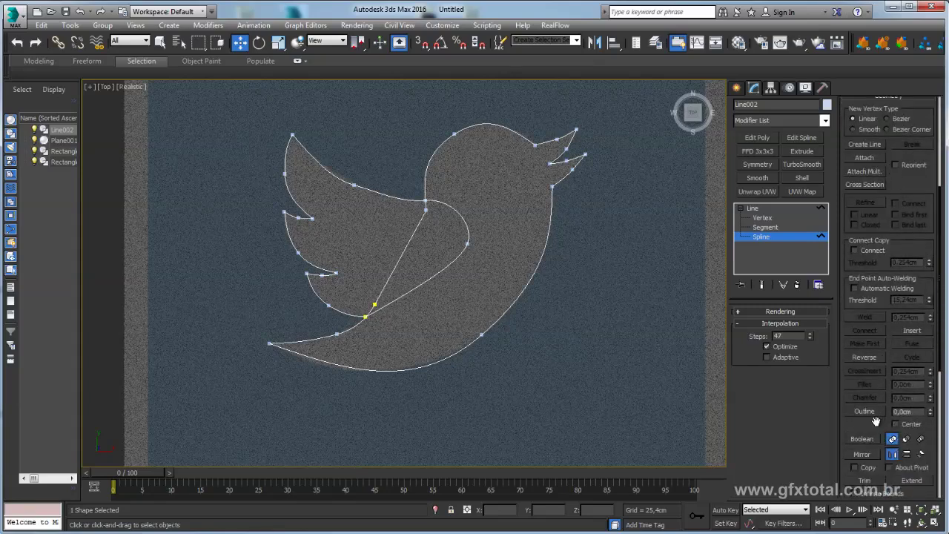
scroll(876, 421, down, 3)
click(865, 404)
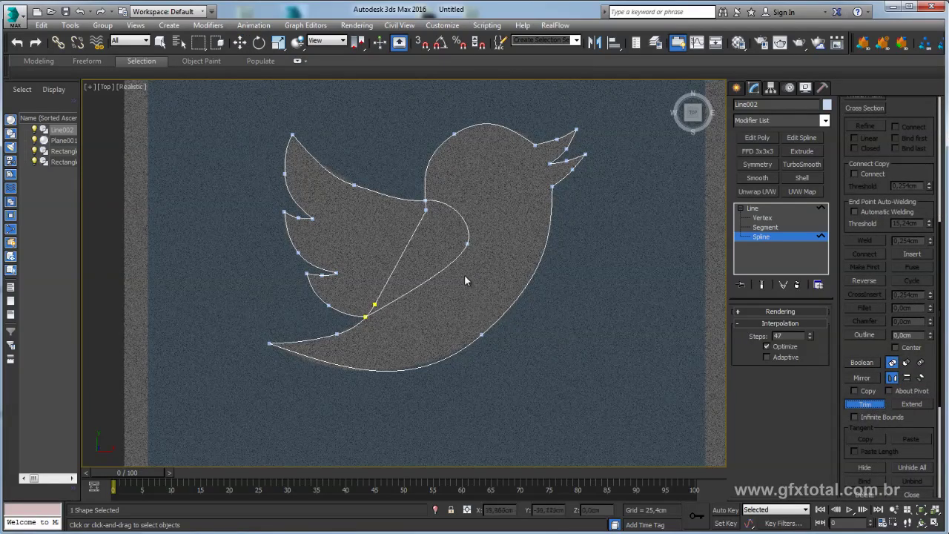
click(449, 261)
click(407, 250)
key(w)
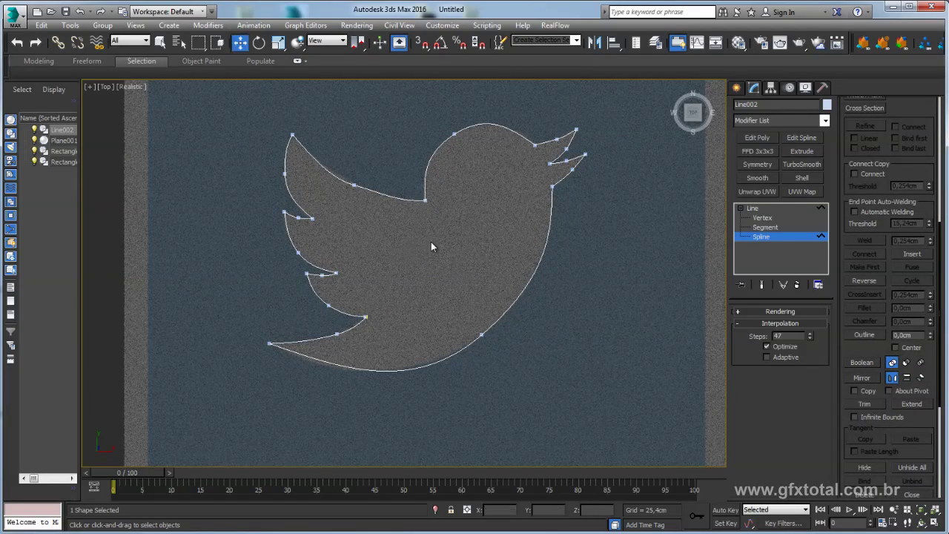
Select all of the outline's vertices and weld them together
scroll(473, 252, down, 2)
click(764, 218)
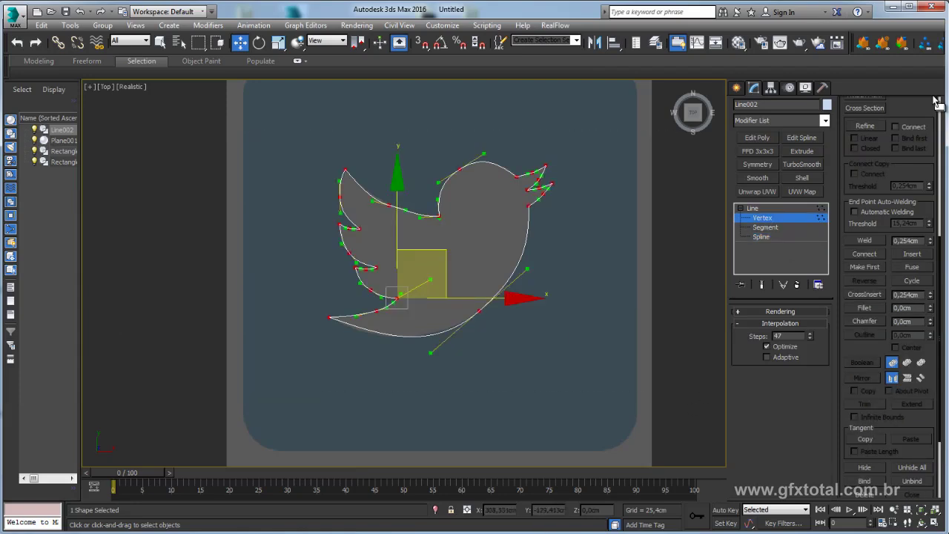
key(ctrl+a)
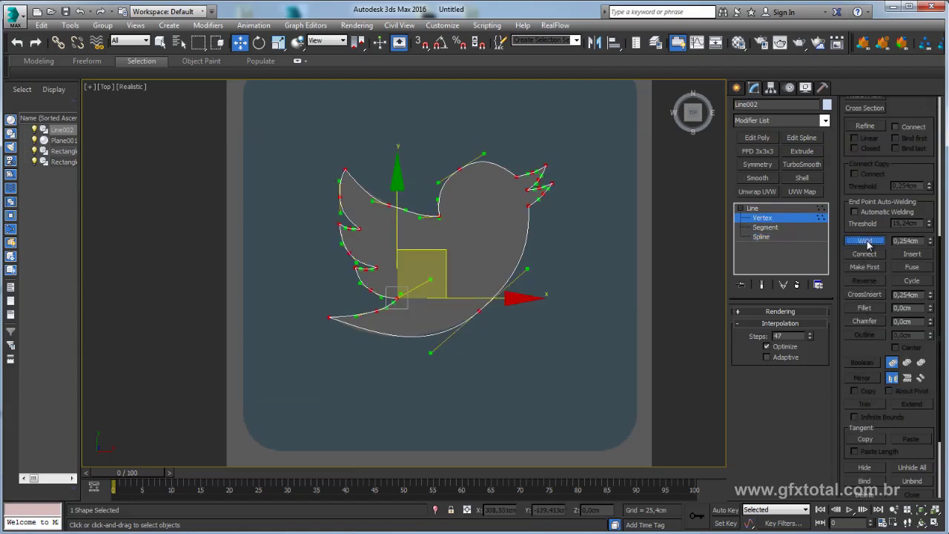
click(865, 240)
click(771, 208)
scroll(554, 190, down, 2)
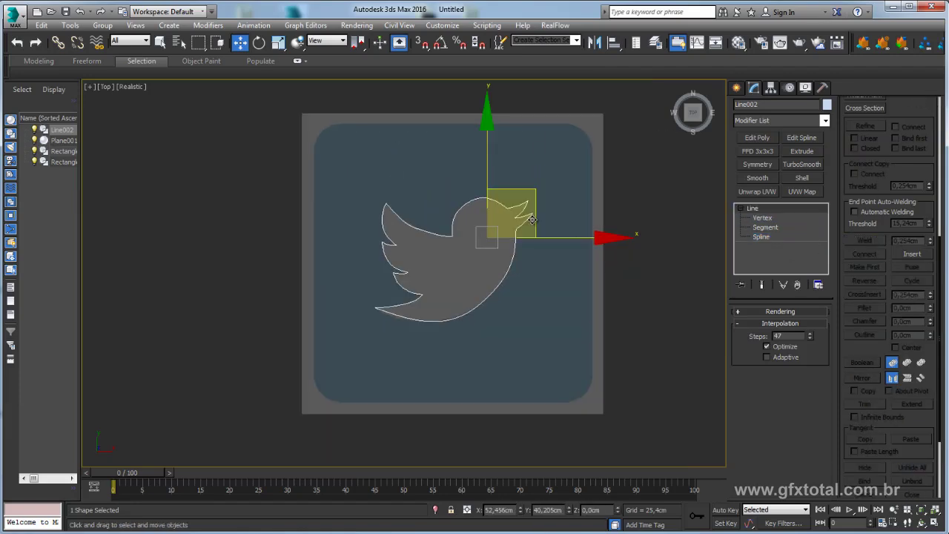
Draw a rectangle over the whole tile plane and convert it to an editable spline
click(739, 88)
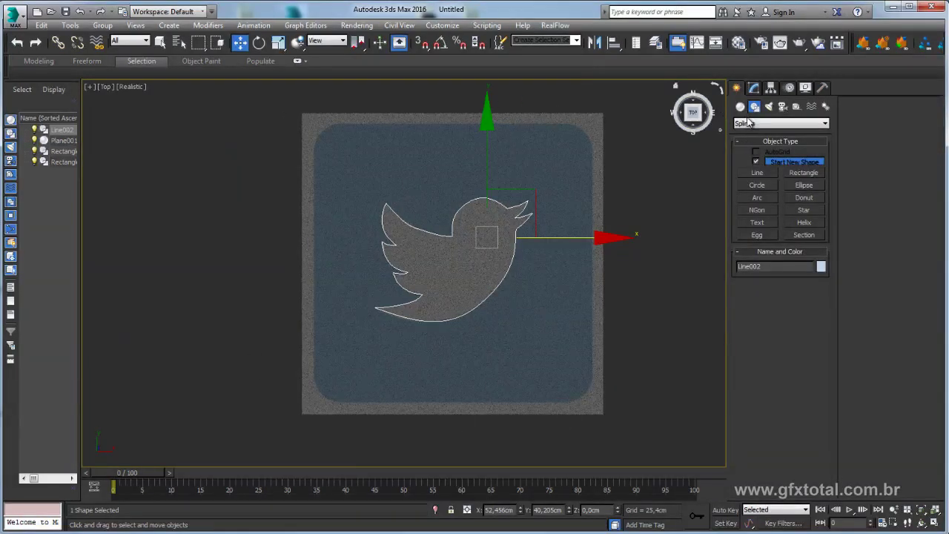
click(806, 175)
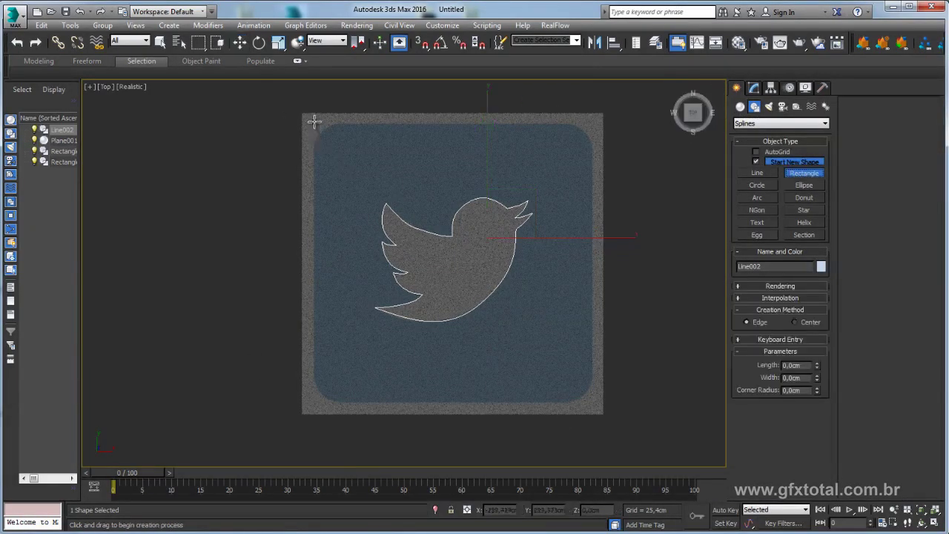
drag(314, 122, 595, 407)
right_click(599, 245)
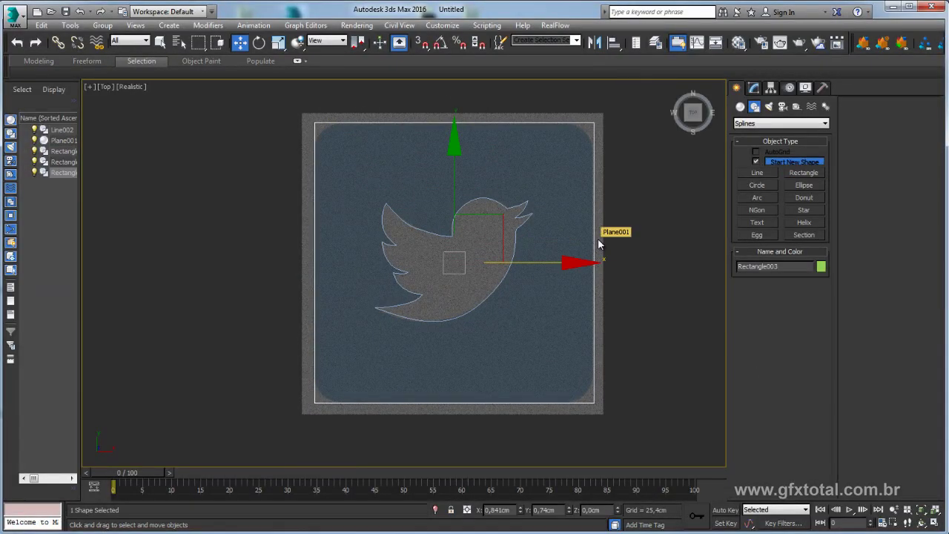
right_click(599, 244)
click(772, 354)
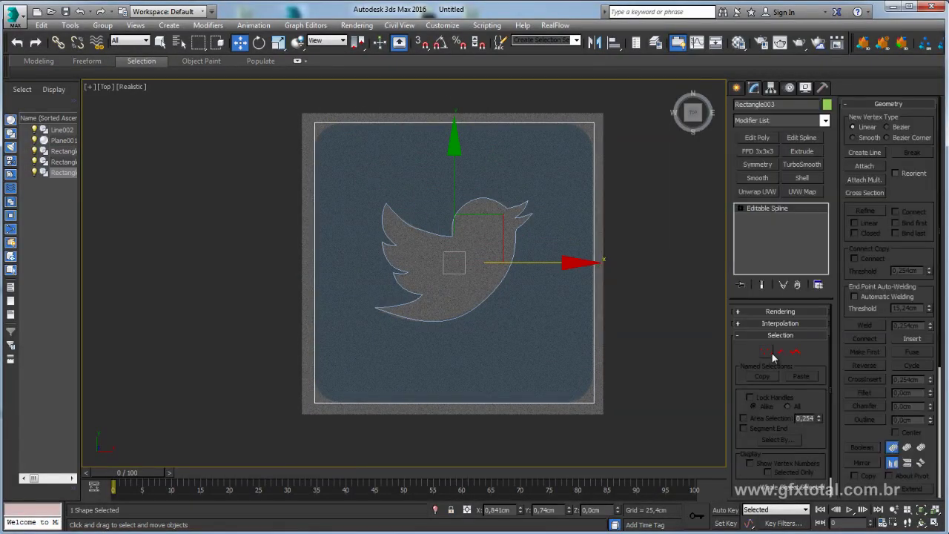
Fillet the rectangle's four corners at 50,8cm and view it in Perspective
click(766, 351)
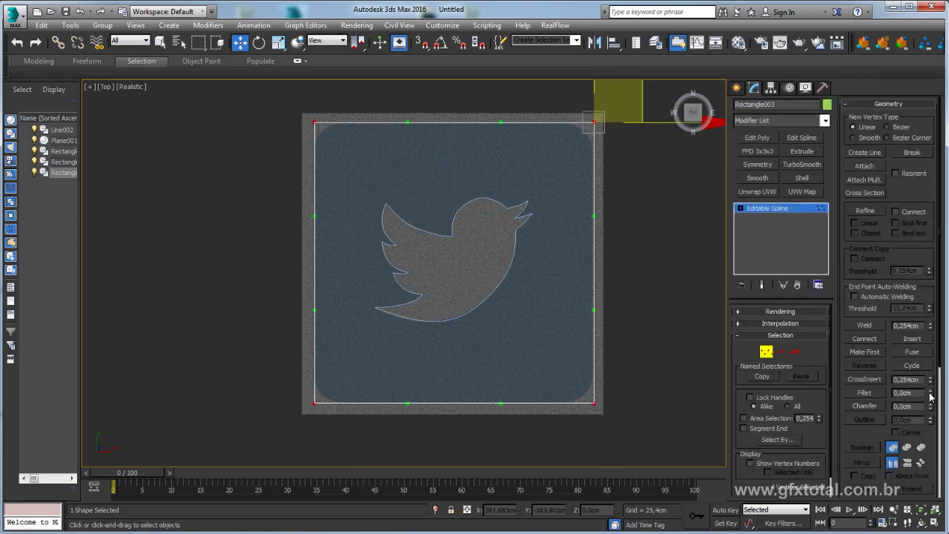
drag(931, 394, 947, 379)
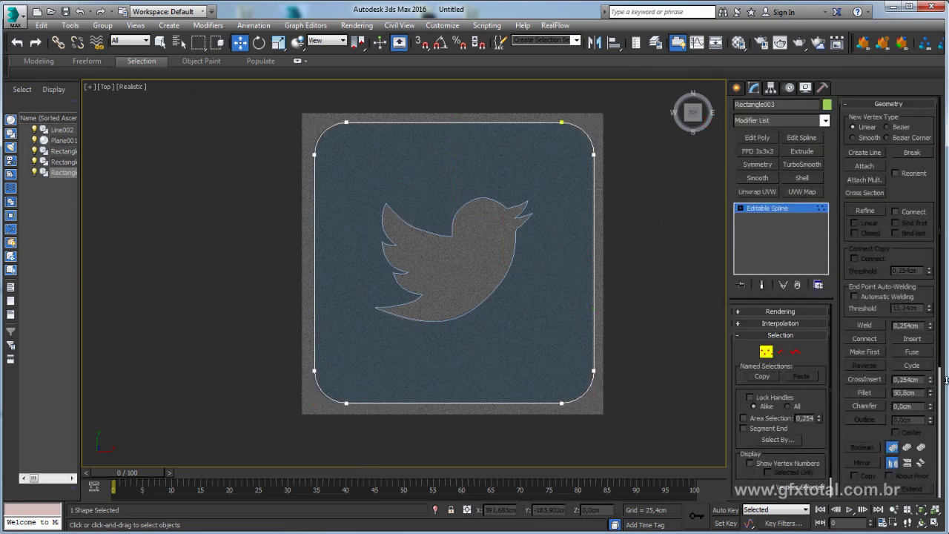
click(779, 210)
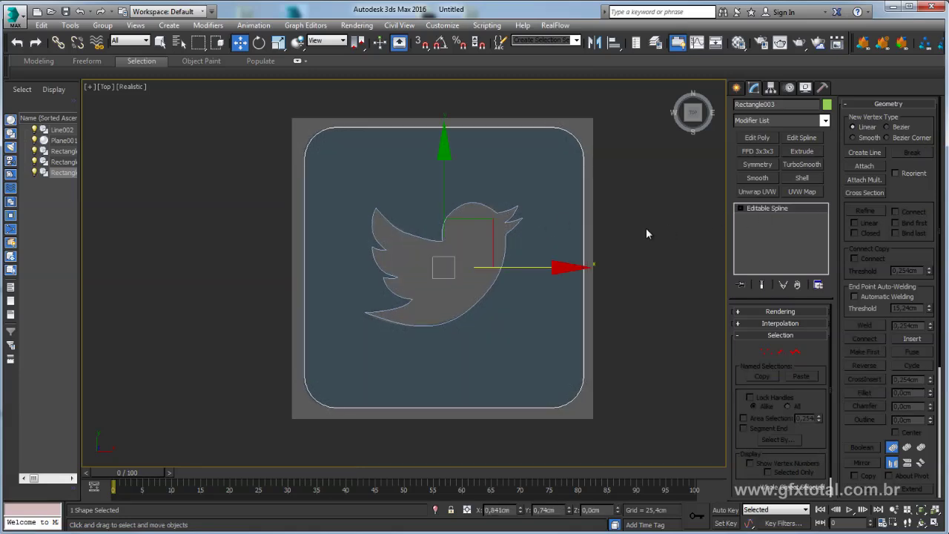
key(p)
alt+middle_drag(616, 253, 847, 185)
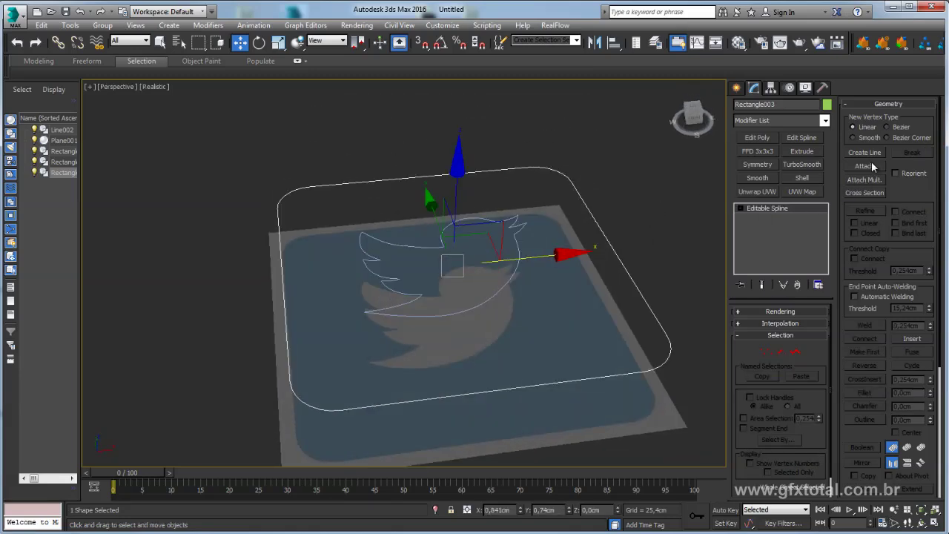
Attach the bird outline to the rounded rectangle and extrude the combined shape
click(867, 167)
click(517, 232)
right_click(517, 232)
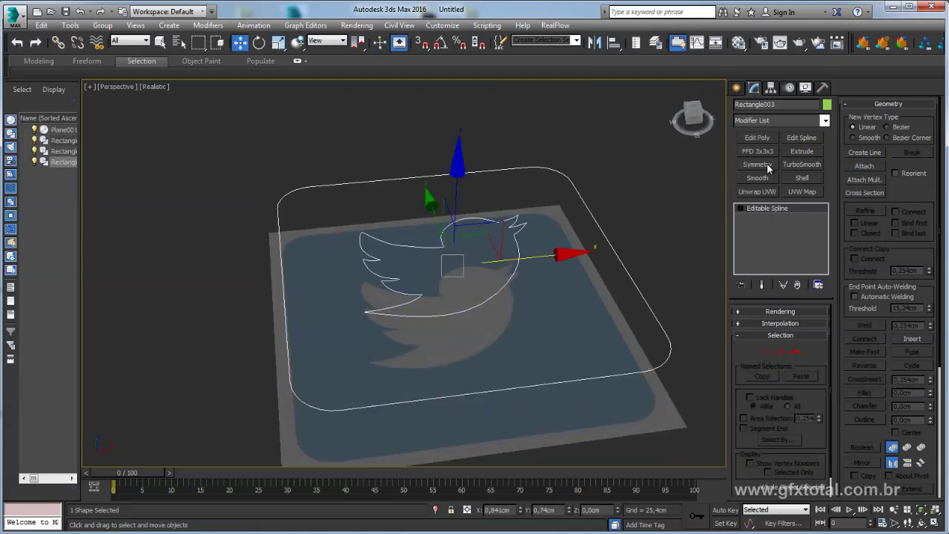
click(802, 150)
mouse_move(652, 229)
alt+middle_down()
mouse_move(648, 245)
mouse_move(425, 263)
alt+middle_up()
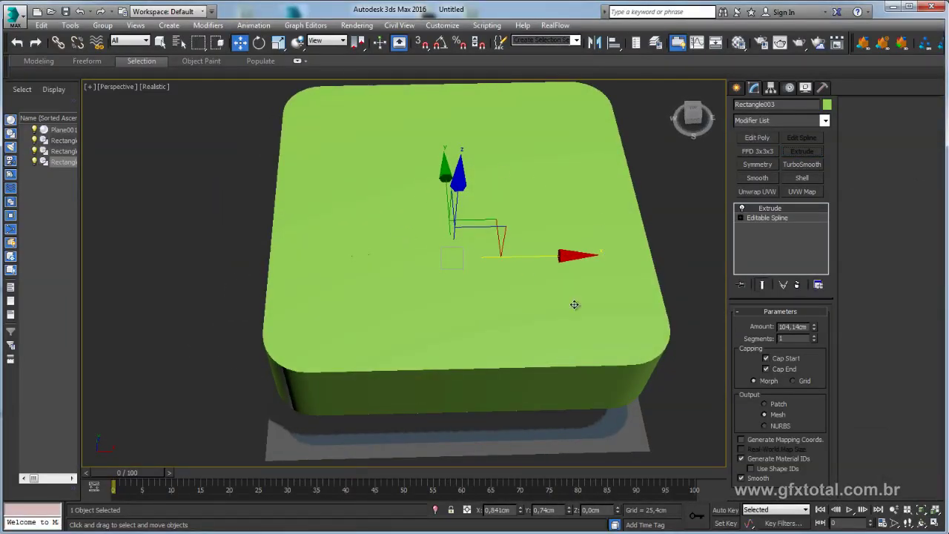
Weld the bird outline's open vertices at the spline's vertex level
click(742, 208)
click(741, 217)
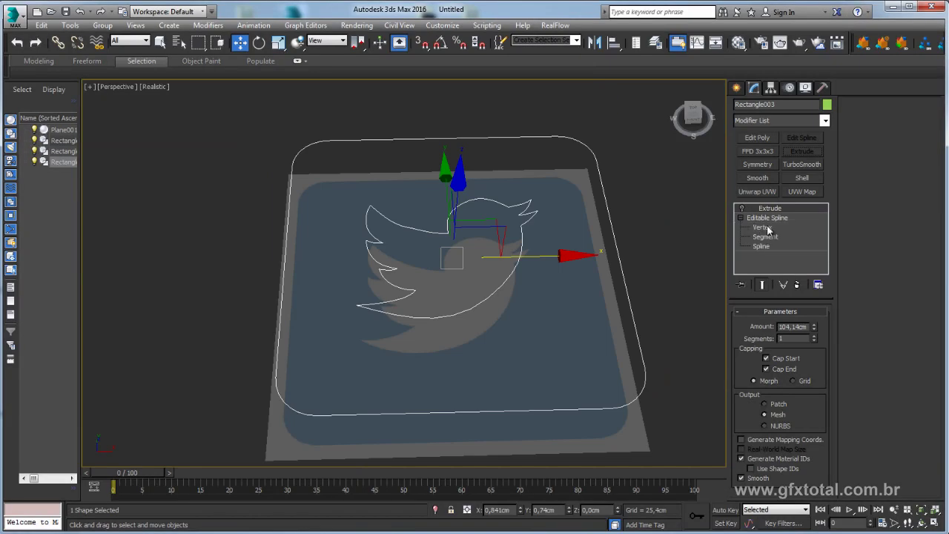
click(762, 227)
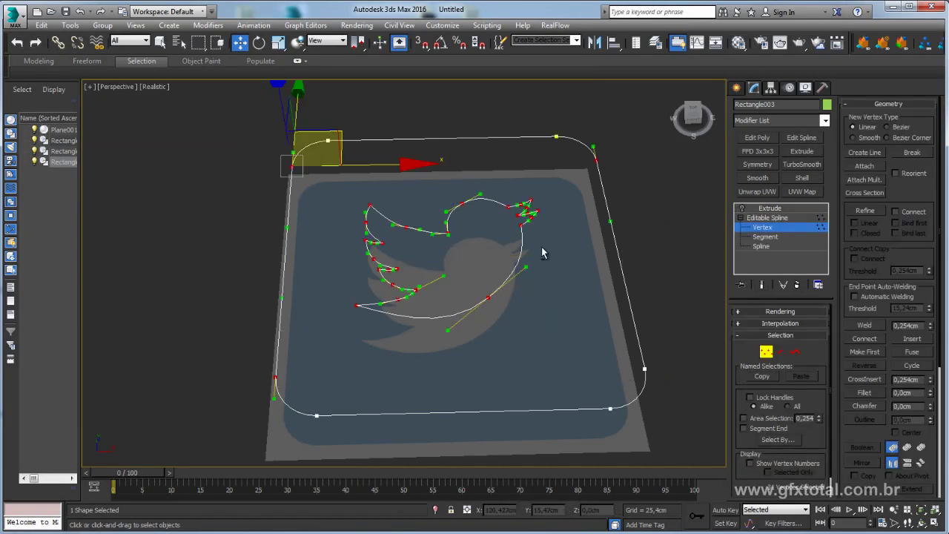
alt+middle_drag(542, 250, 670, 314)
scroll(897, 304, down, 2)
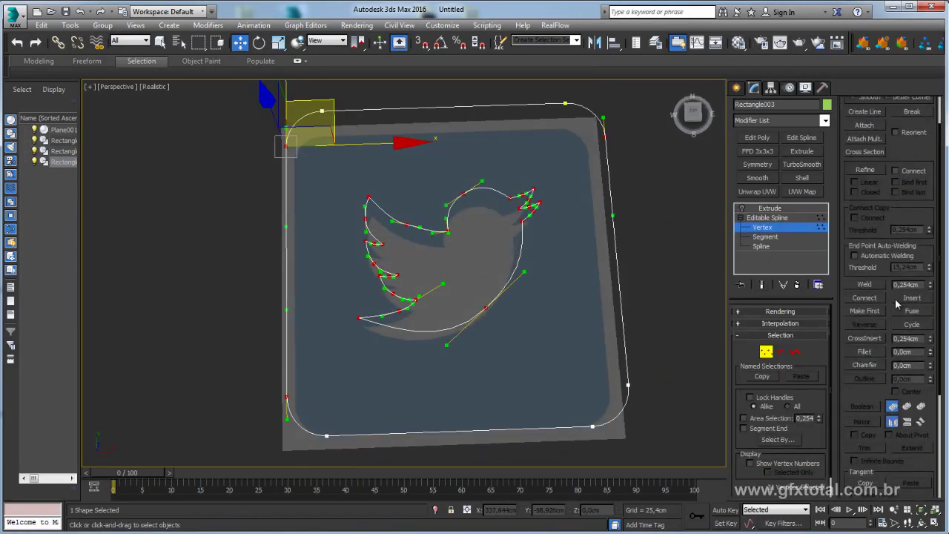
click(877, 285)
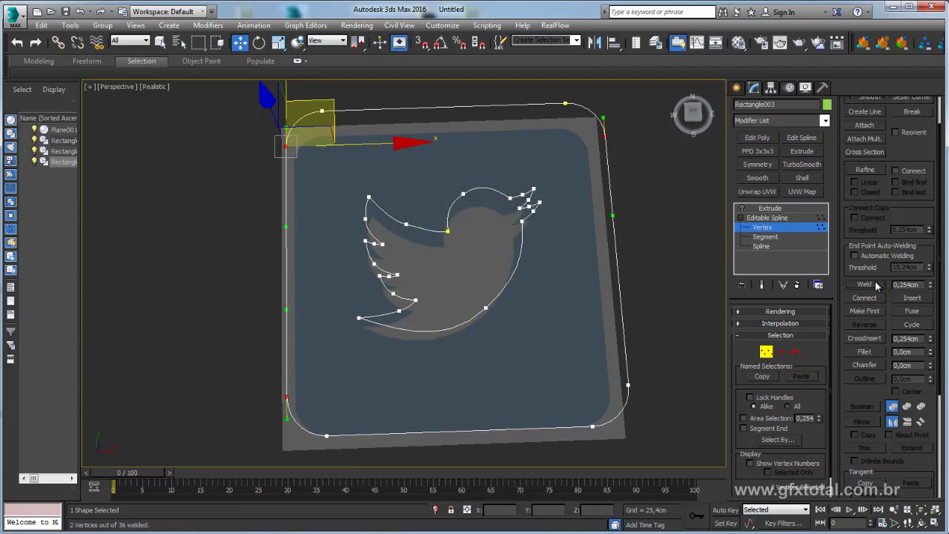
Show the extruded block again and Shift-drag a copy of it upward
click(769, 218)
click(770, 209)
mouse_move(615, 214)
alt+middle_down()
mouse_move(585, 286)
mouse_move(609, 204)
mouse_move(631, 276)
alt+middle_up()
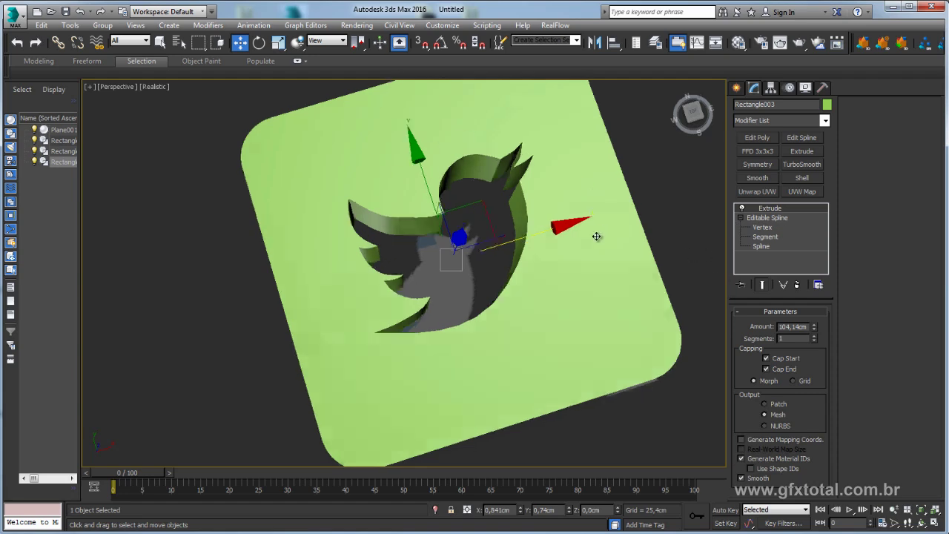
mouse_move(598, 237)
alt+middle_down()
mouse_move(501, 146)
mouse_move(520, 259)
mouse_move(585, 164)
alt+middle_up()
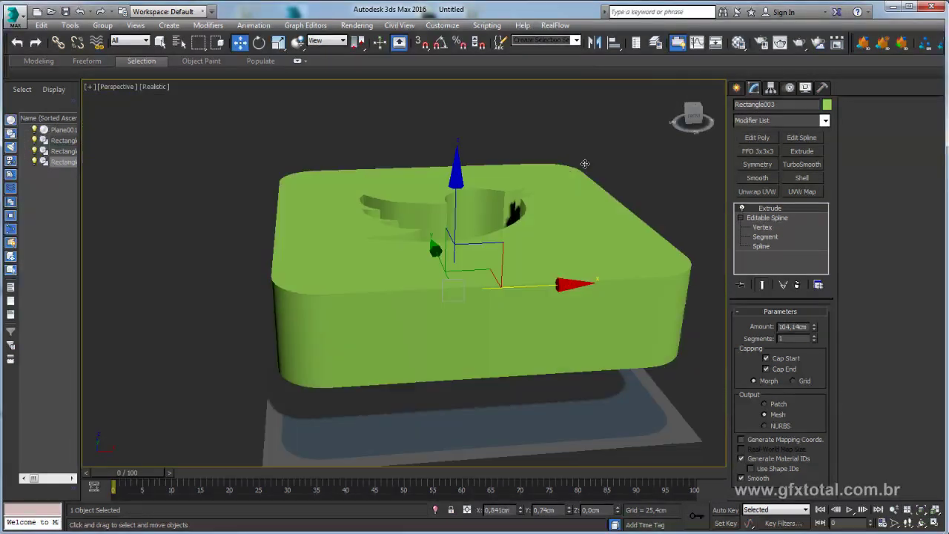
shift+drag(458, 201, 466, 56)
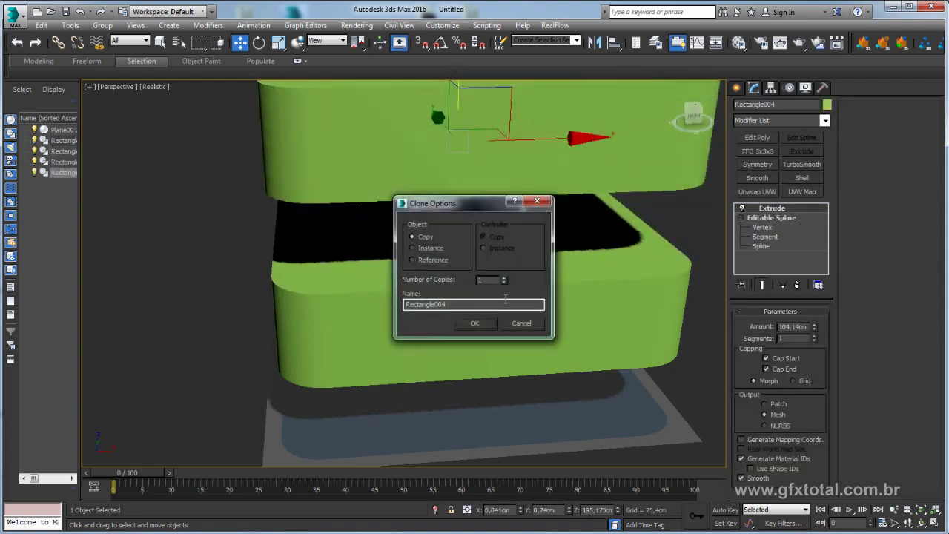
Confirm the copy and delete its outer rectangle spline, leaving only the bird
click(480, 324)
alt+middle_drag(536, 233, 549, 311)
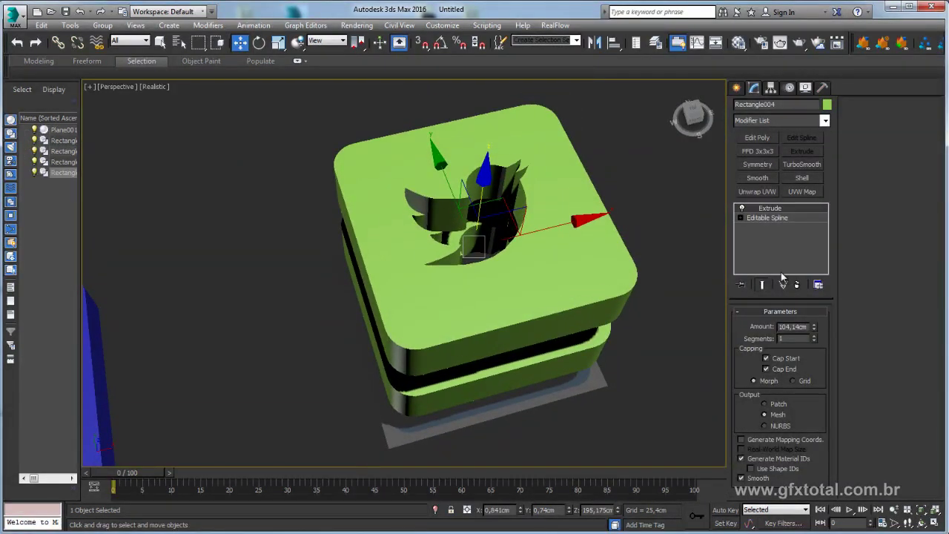
click(764, 218)
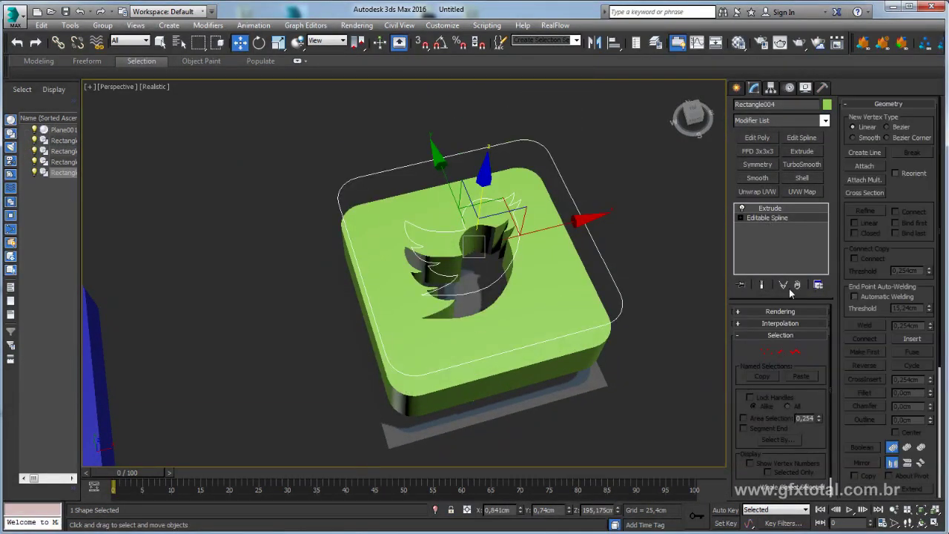
click(795, 353)
drag(670, 208, 601, 289)
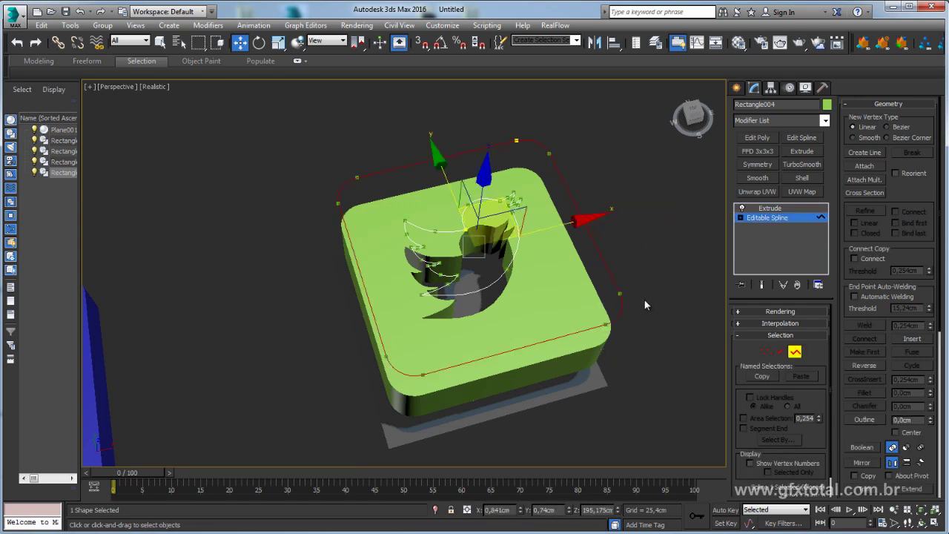
key(Delete)
click(769, 208)
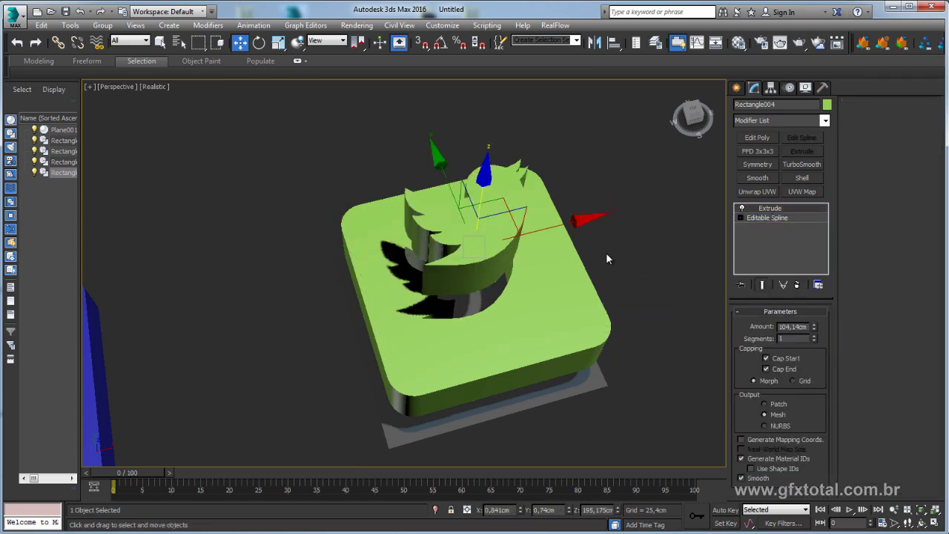
Colour the bird white and the tile base blue
alt+middle_drag(606, 252, 755, 152)
click(826, 105)
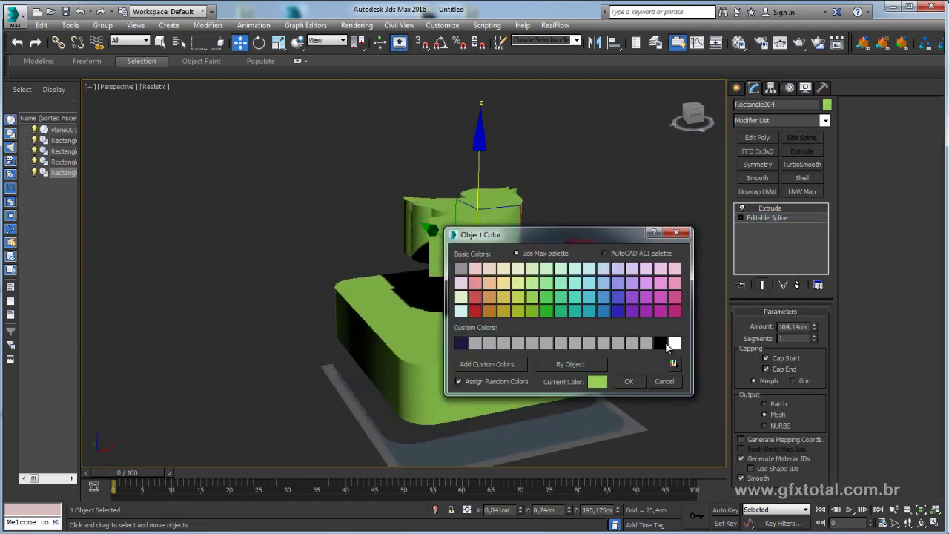
click(670, 339)
click(625, 381)
click(575, 328)
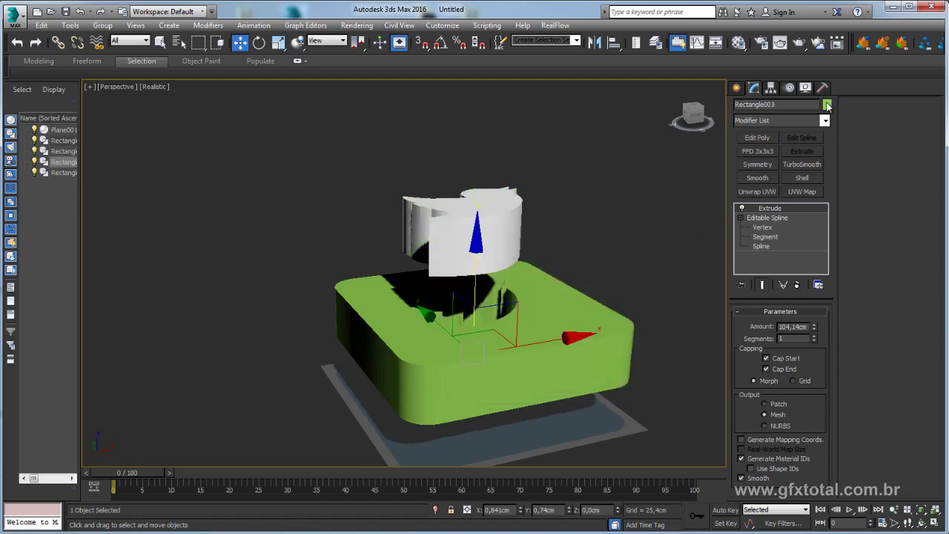
click(828, 106)
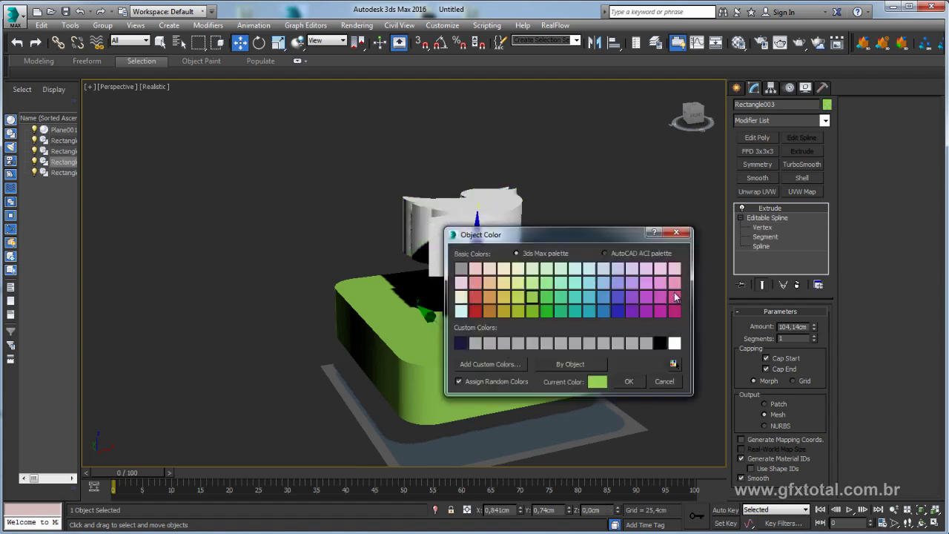
click(606, 299)
click(629, 381)
Align the bird onto the blue base and deepen its extrusion
click(535, 303)
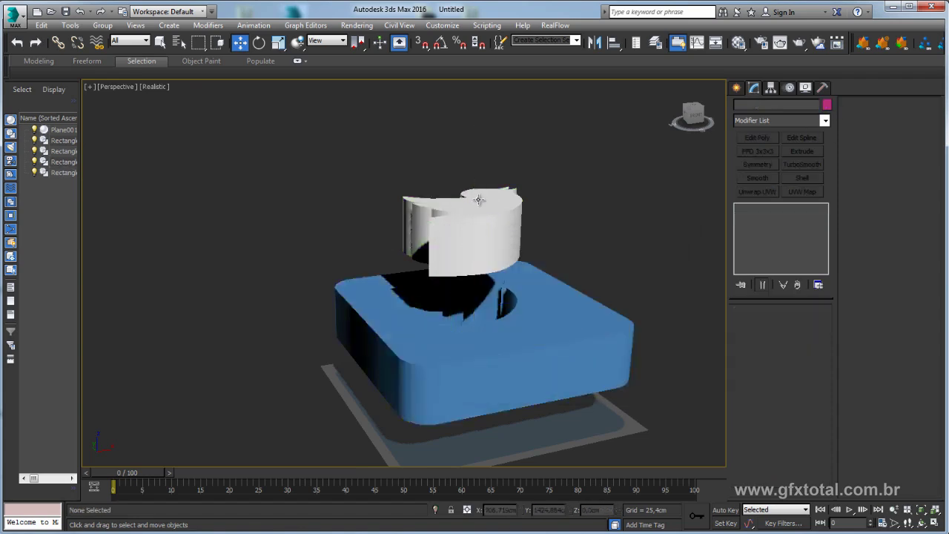
key(alt+a)
click(535, 305)
click(478, 370)
drag(814, 327, 814, 316)
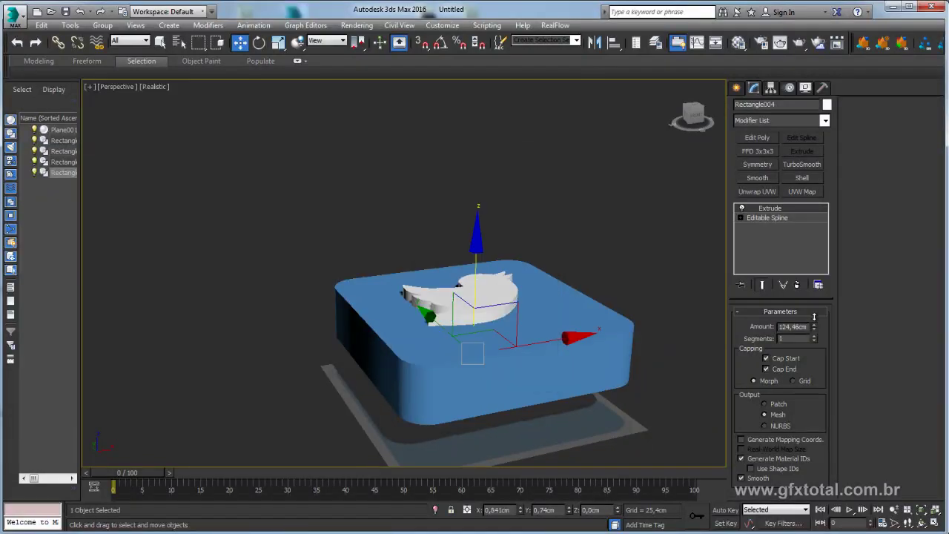
Select the Twitter tile and bird together with the Facebook pieces, viewed head-on
alt+middle_drag(519, 312, 534, 281)
mouse_move(541, 233)
mouse_down()
mouse_move(616, 313)
mouse_move(348, 324)
mouse_up()
scroll(525, 301, down, 2)
drag(271, 216, 477, 320)
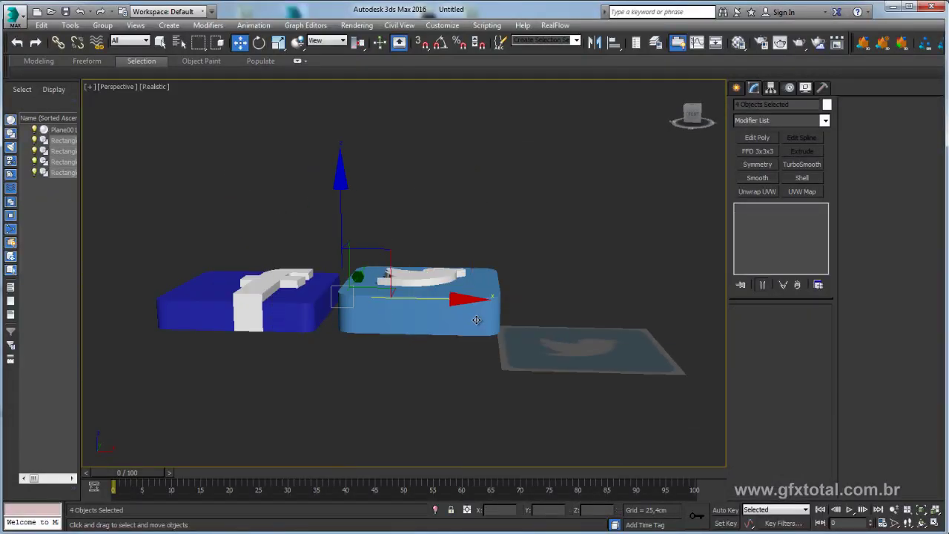
alt+middle_drag(440, 301, 553, 334)
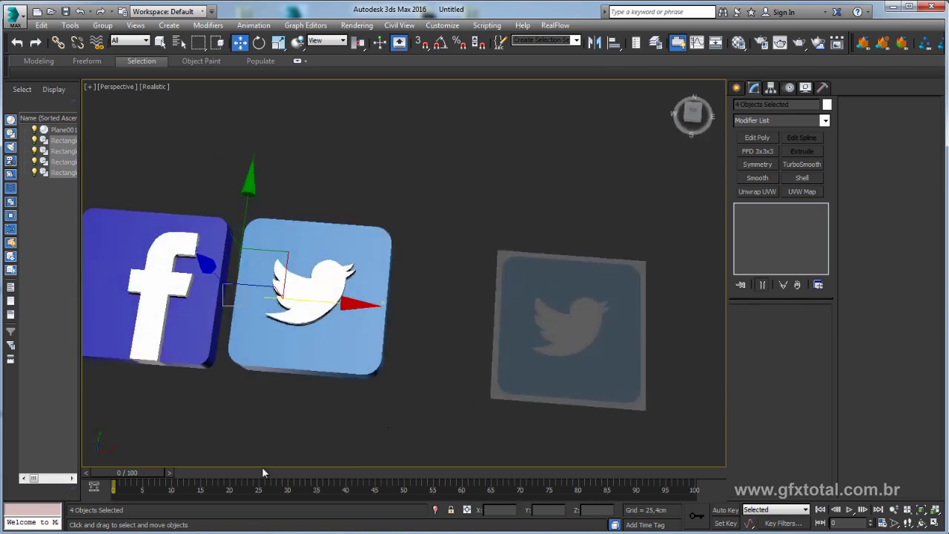
click(739, 42)
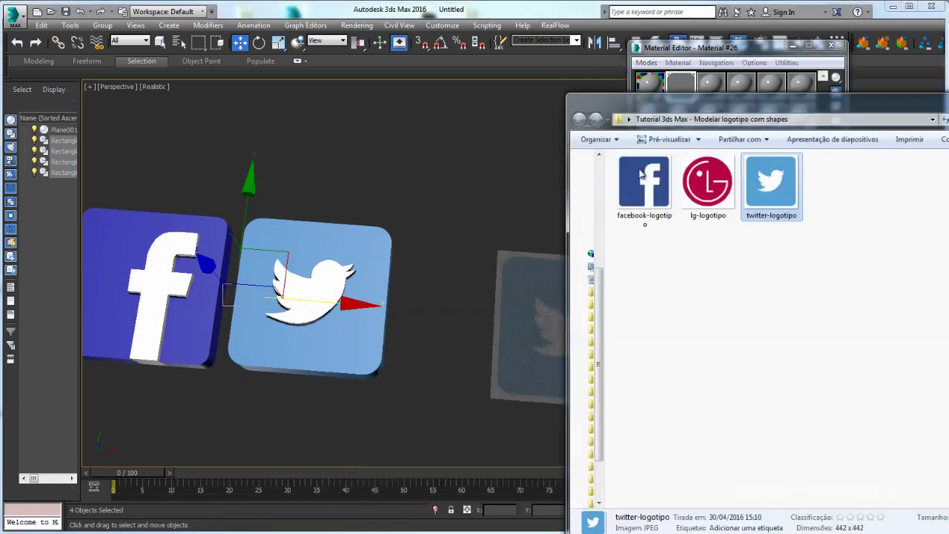
Drag the lg-logotipo image into a material slot and assign it to the plane
drag(707, 182, 528, 323)
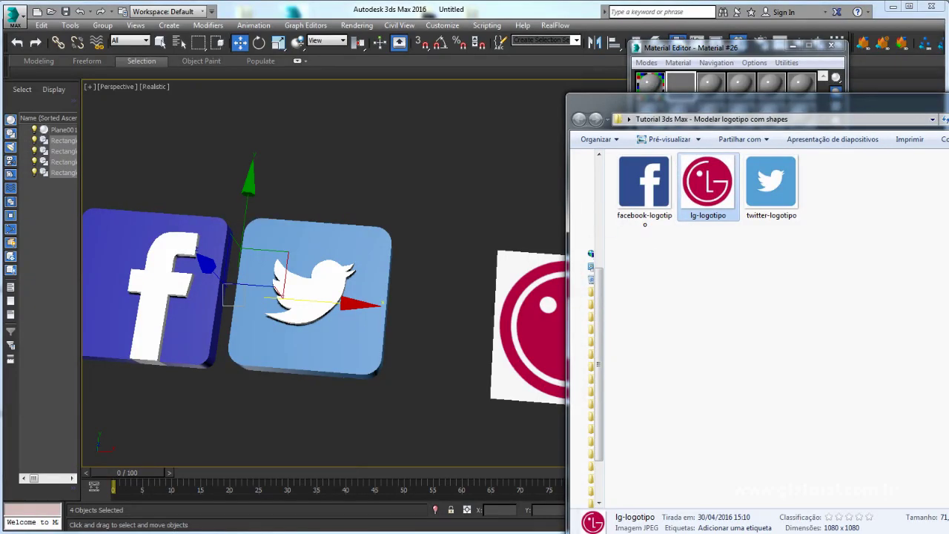
click(700, 91)
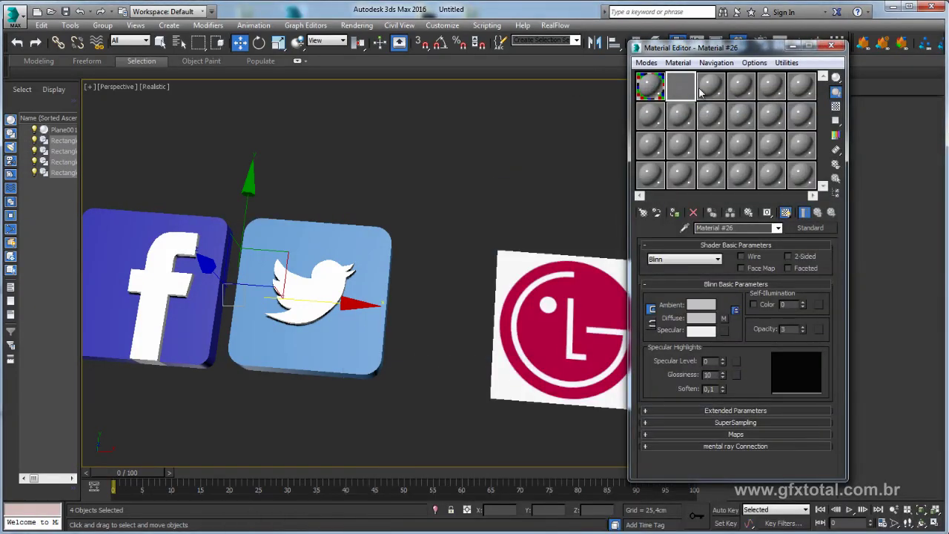
click(684, 227)
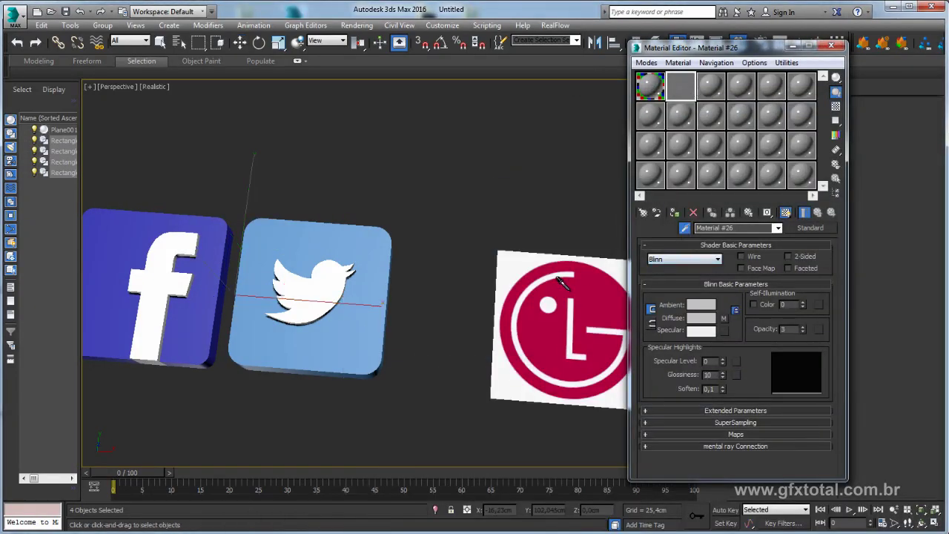
click(581, 248)
middle_drag(581, 249, 462, 215)
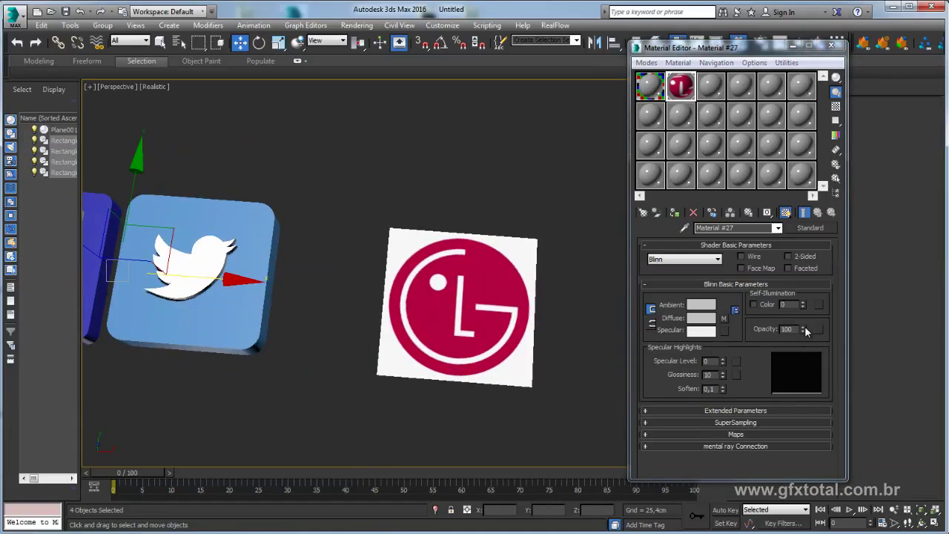
Lower the material's Opacity to 10 and close the Material Editor
right_click(803, 328)
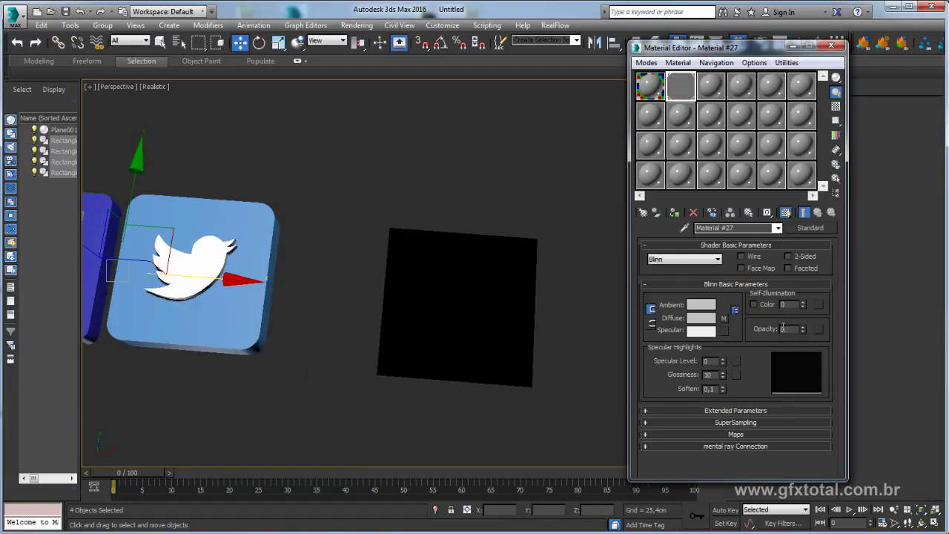
drag(802, 332, 785, 212)
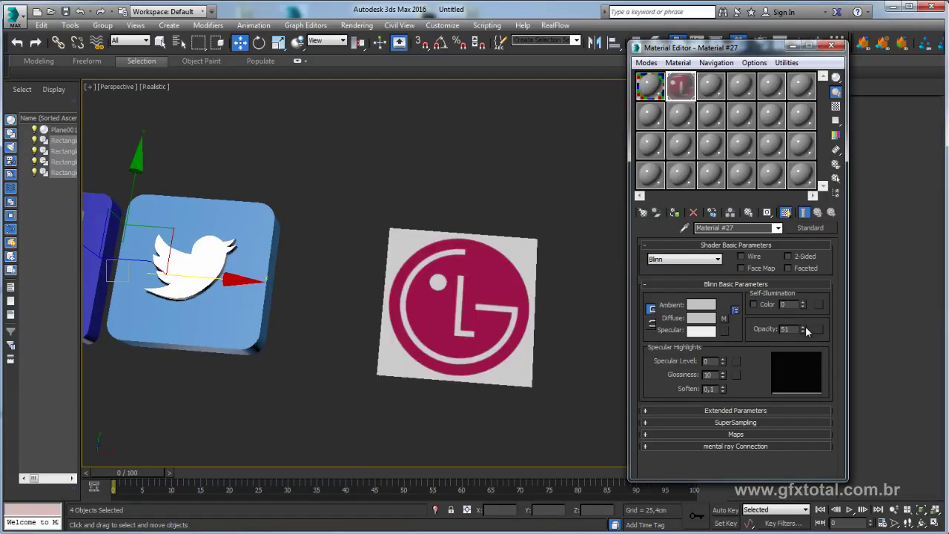
mouse_move(807, 339)
mouse_down()
mouse_move(803, 328)
mouse_move(799, 335)
mouse_up()
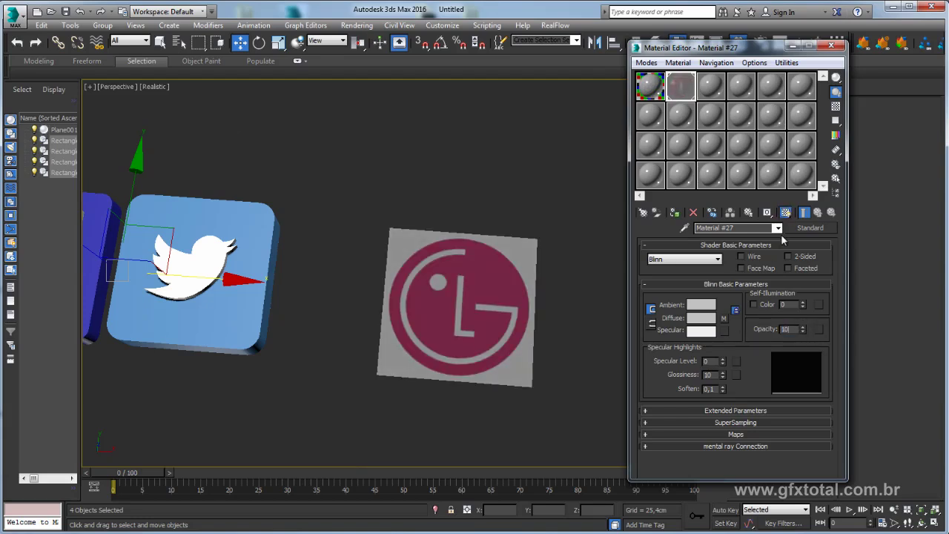
click(831, 46)
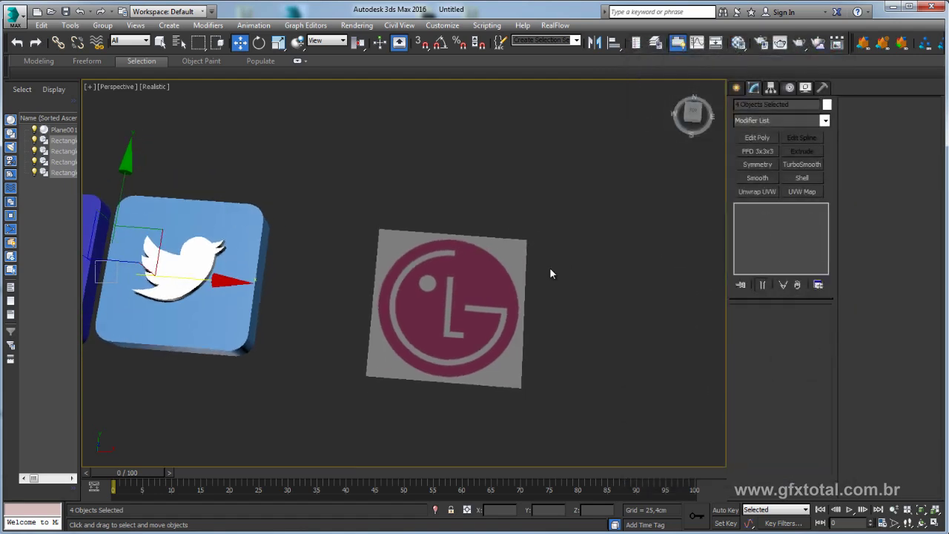
In Top view, create a circle centred on the LG disc with radius 219.844 cm
key(t)
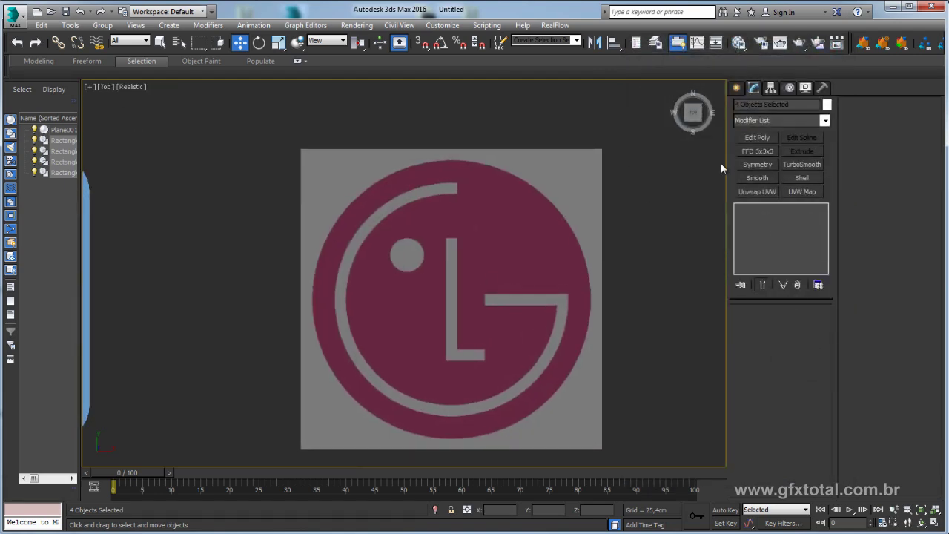
click(737, 88)
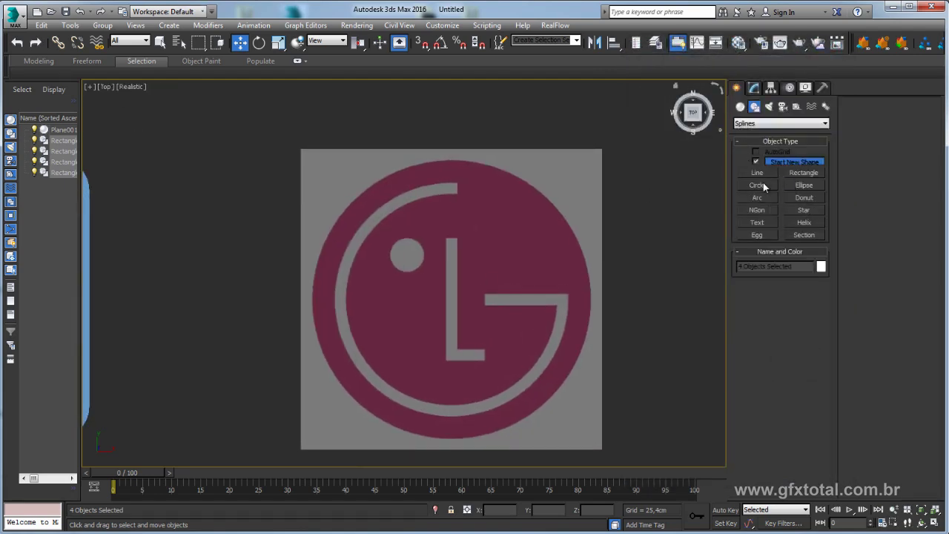
click(757, 184)
drag(430, 224, 511, 322)
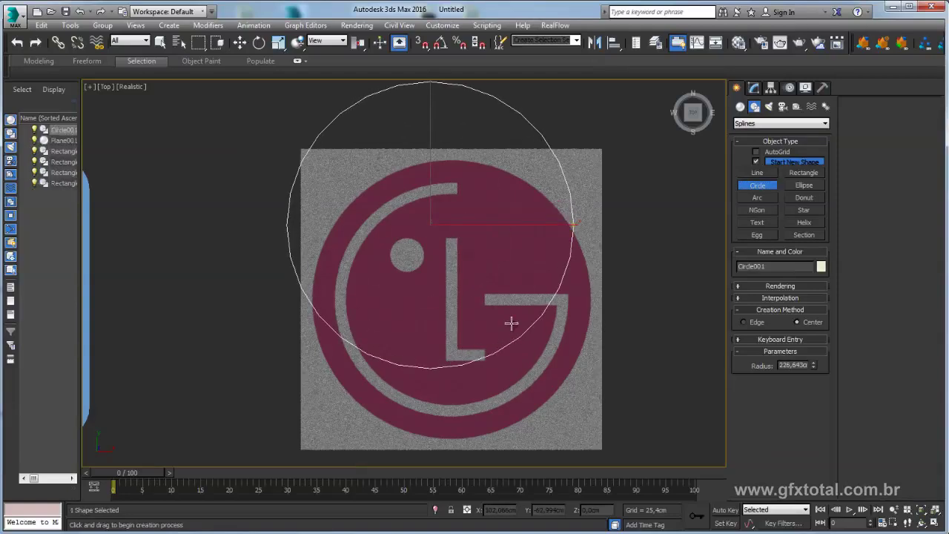
key(w)
drag(466, 178, 490, 249)
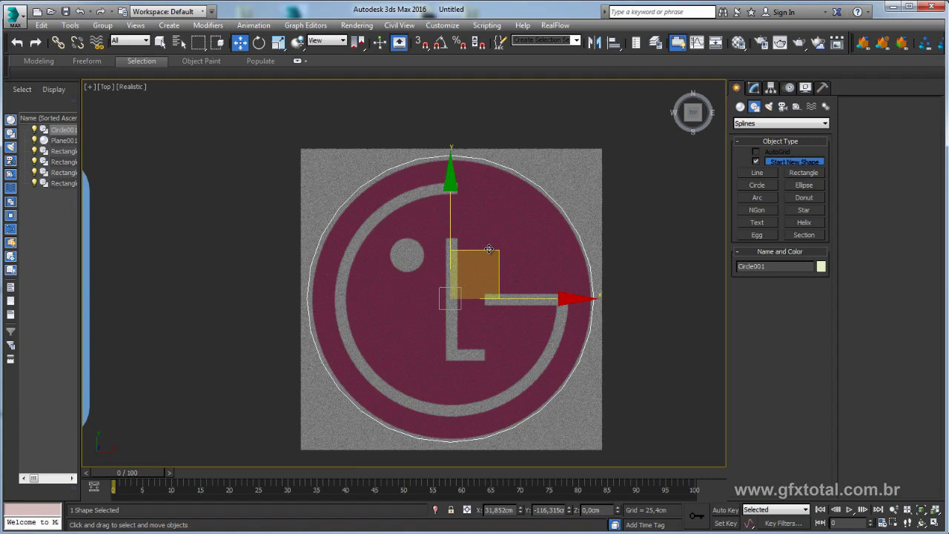
click(753, 88)
drag(814, 351, 812, 348)
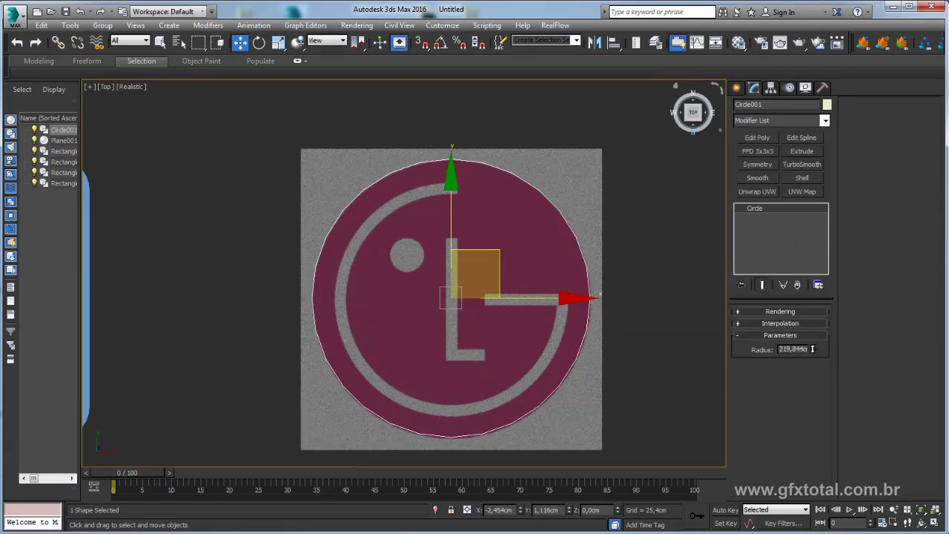
Clone the circle twice, sizing the copies to radii 186.867 and 170.049 cm
key(ctrl+v)
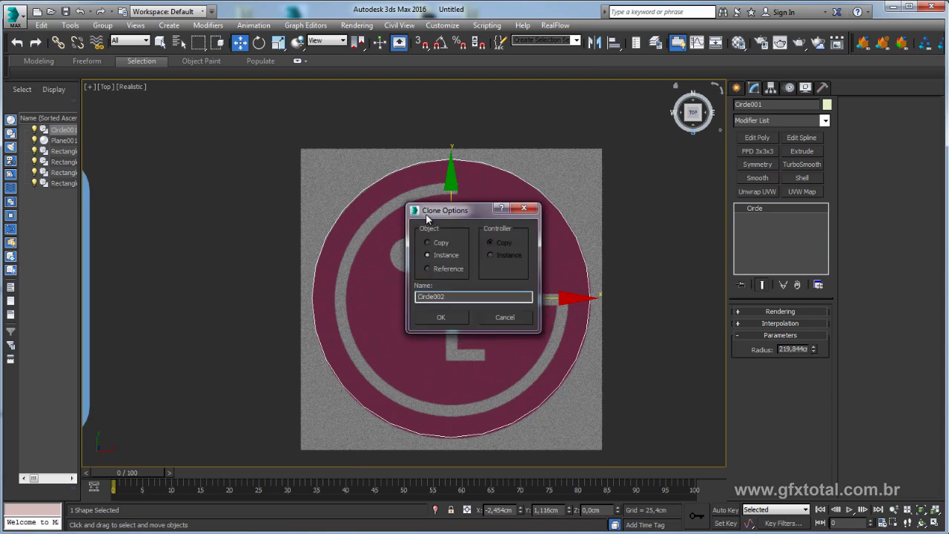
click(440, 317)
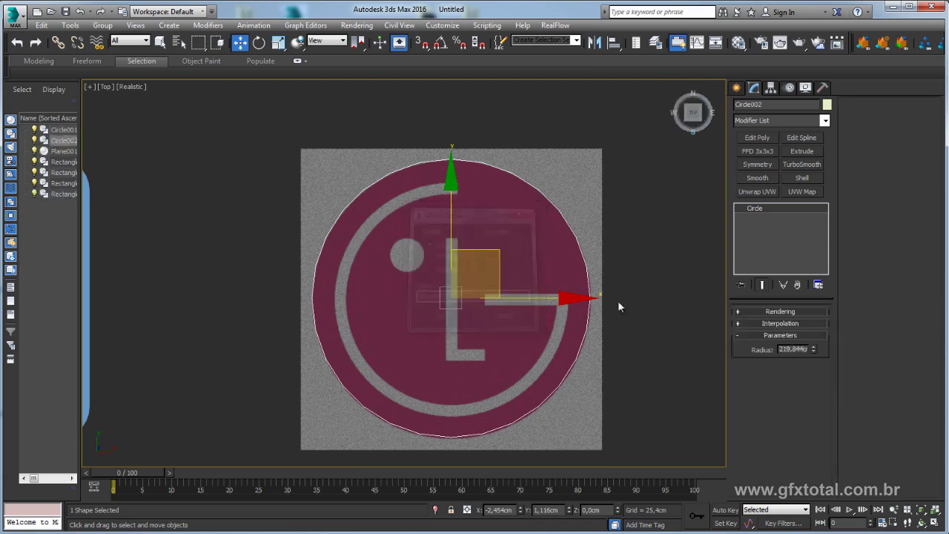
drag(813, 350, 809, 355)
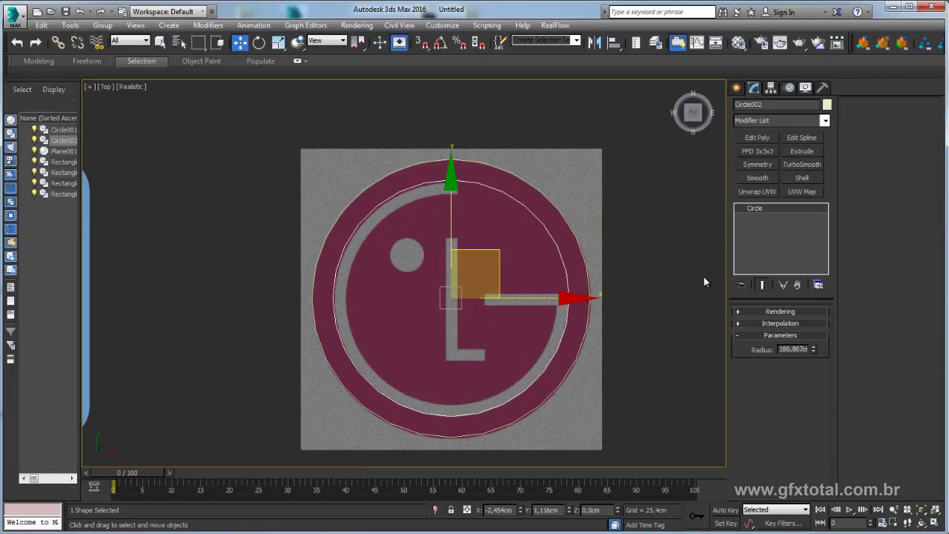
shift+drag(474, 274, 425, 273)
click(441, 312)
click(814, 347)
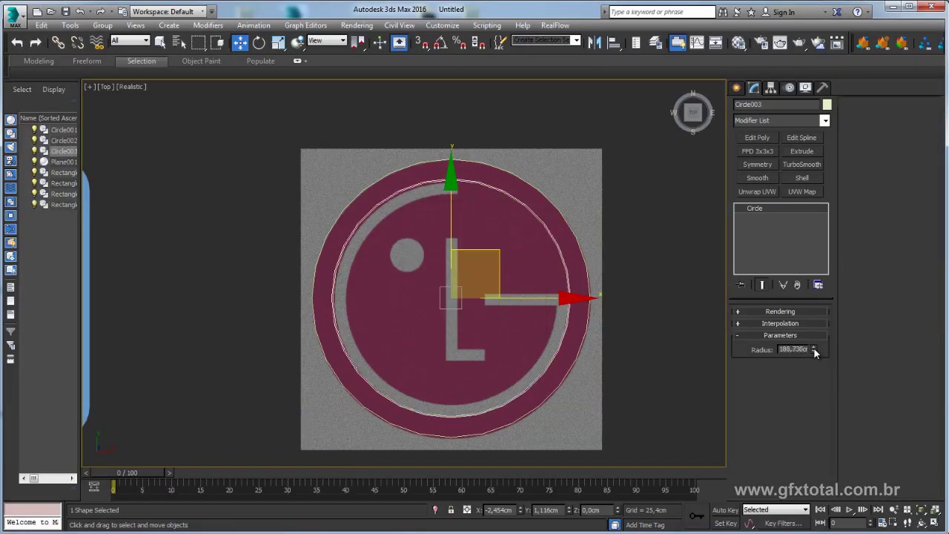
drag(813, 352, 813, 353)
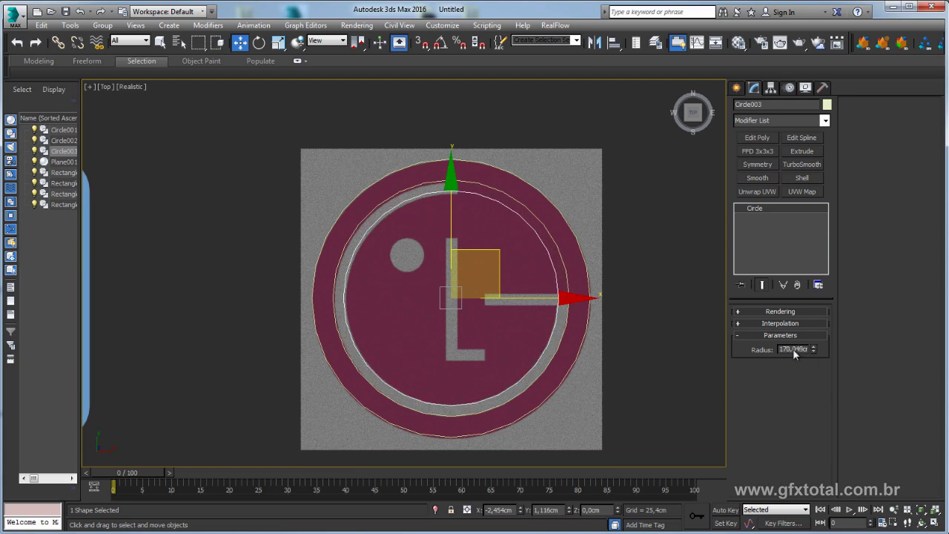
Draw rectangles over the L's horizontal bar and vertical stroke
click(736, 87)
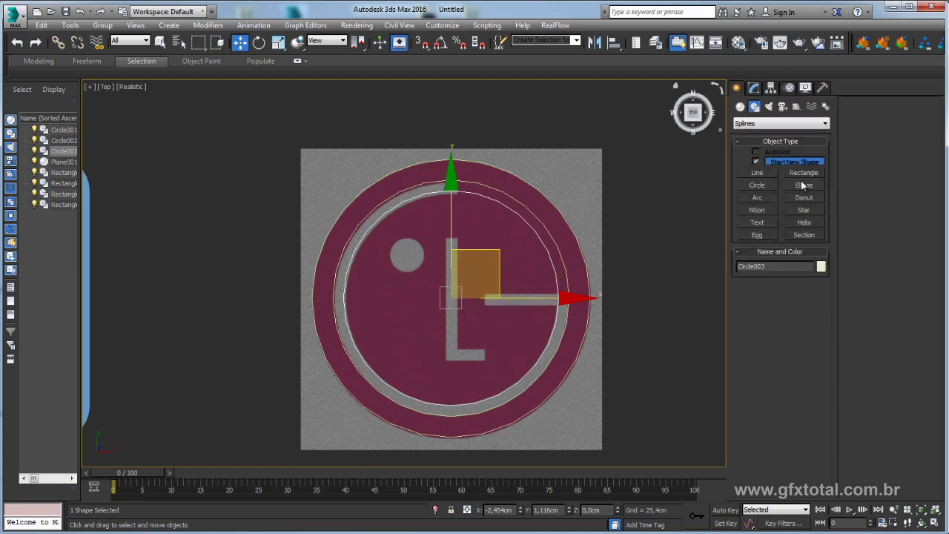
click(802, 174)
scroll(668, 326, up, 3)
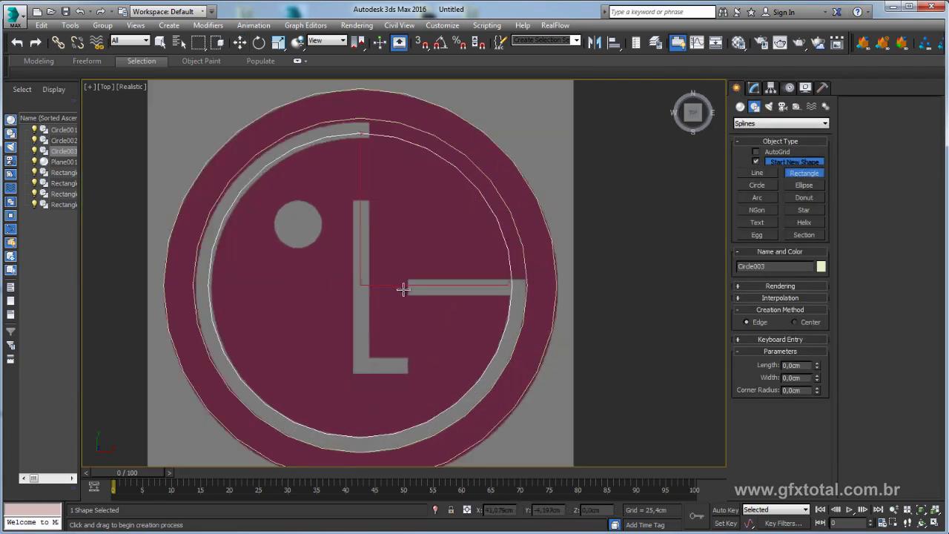
drag(407, 280, 536, 294)
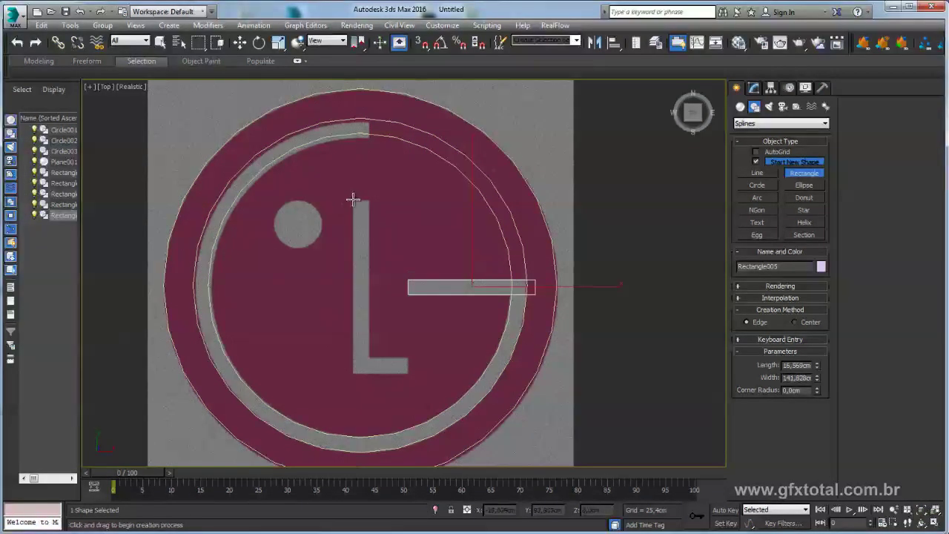
mouse_move(353, 199)
mouse_down()
mouse_move(368, 373)
mouse_move(332, 358)
mouse_up()
Lengthen the L's vertical bar rectangle to 212,385
key(w)
click(357, 289)
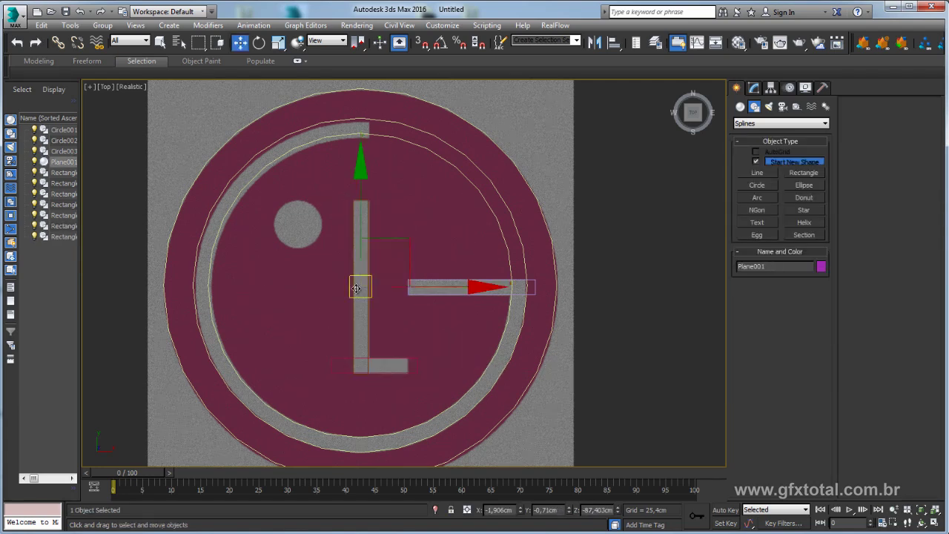
click(354, 275)
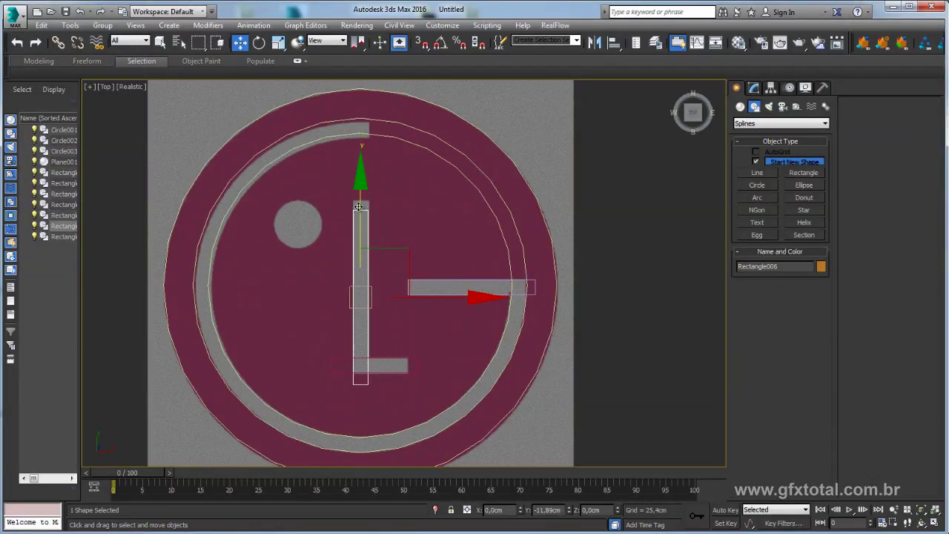
click(753, 87)
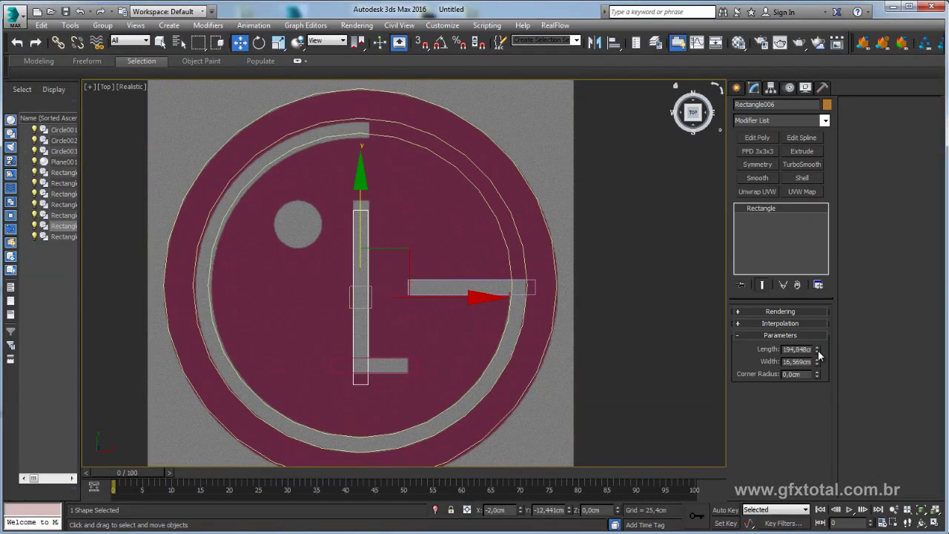
drag(817, 349, 818, 341)
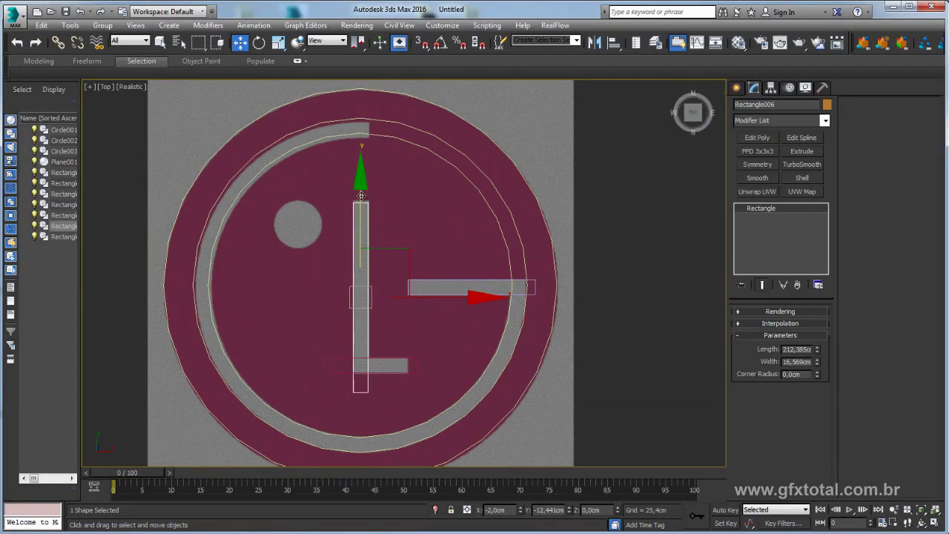
Clone Circle003 as Circle004, shrink it to 28,909cm radius and place it on the grey dot
click(415, 146)
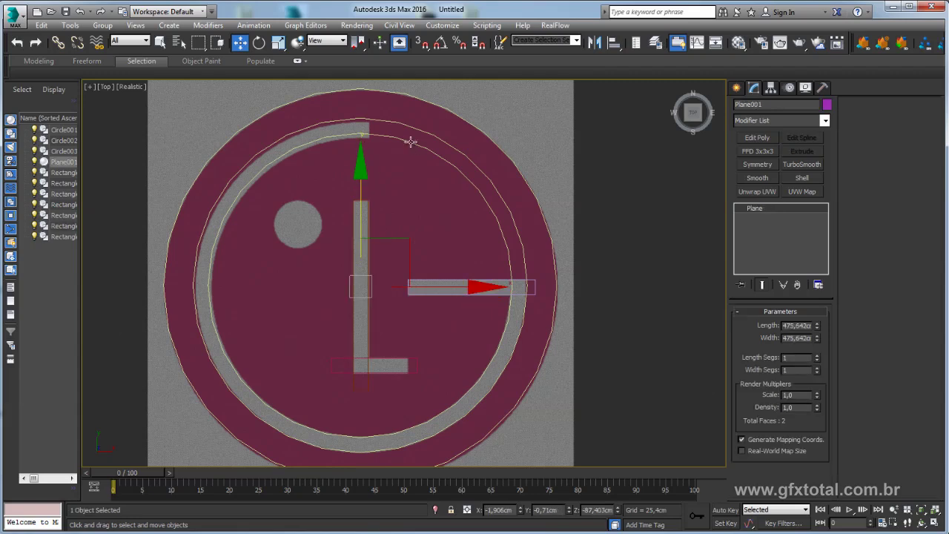
click(411, 141)
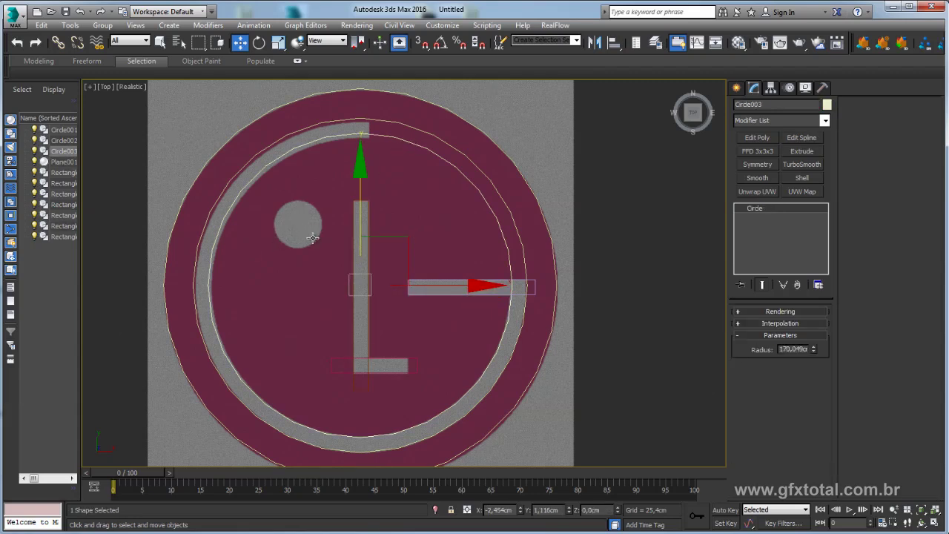
key(ctrl+v)
click(452, 318)
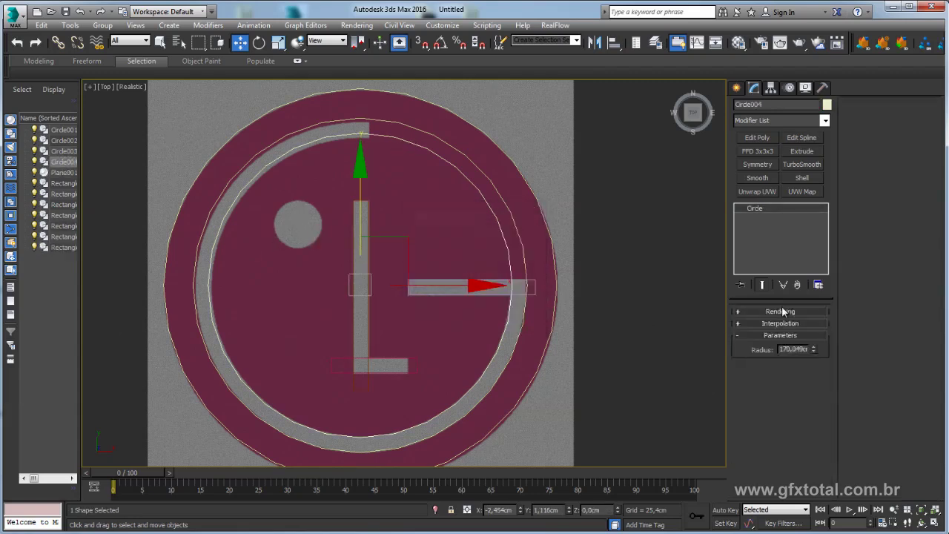
drag(813, 351, 814, 416)
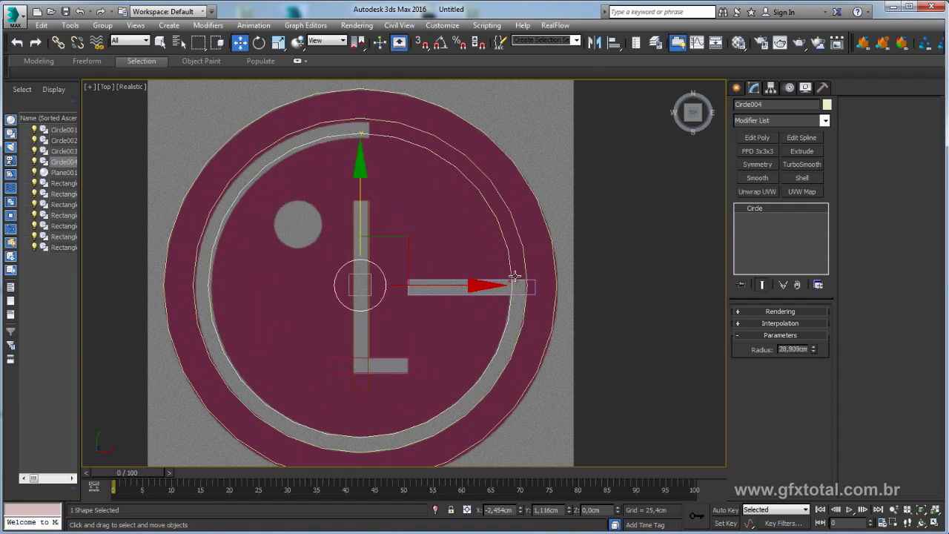
drag(404, 236, 343, 175)
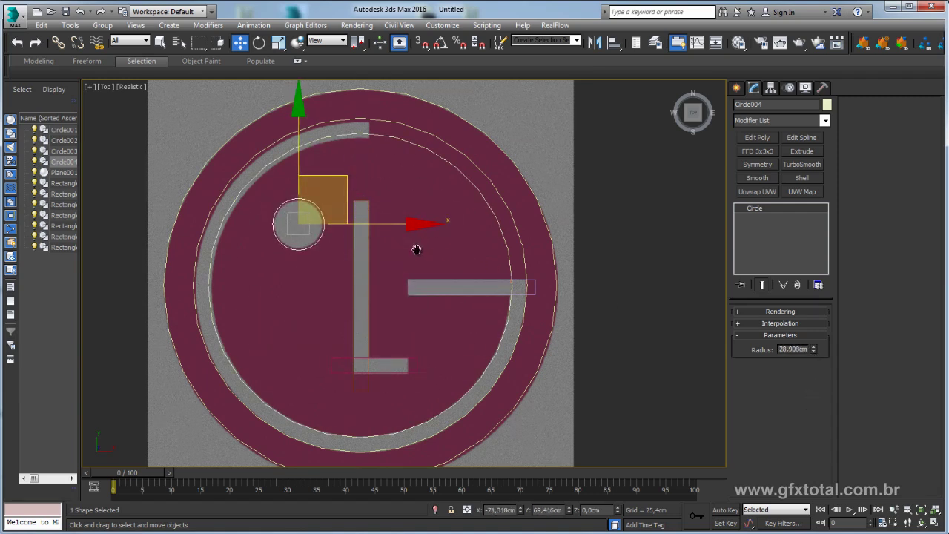
middle_drag(417, 250, 419, 249)
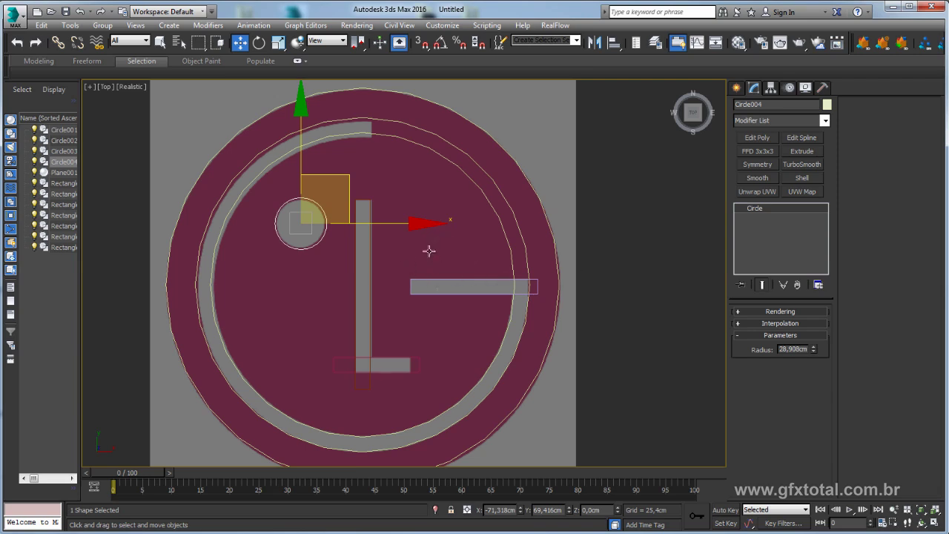
middle_drag(425, 205, 425, 242)
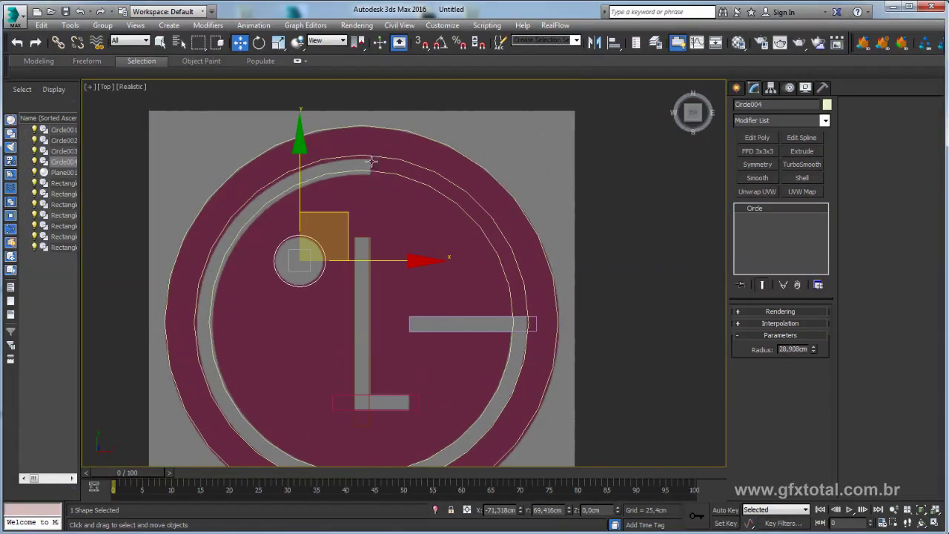
middle_drag(405, 214, 416, 209)
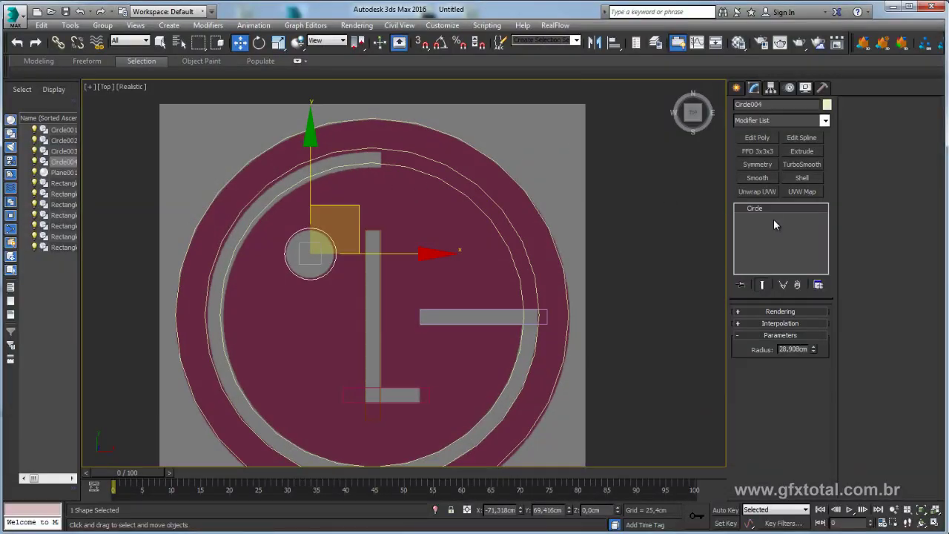
Draw a short vertical Line across the gap at the top of the LG logo
click(737, 88)
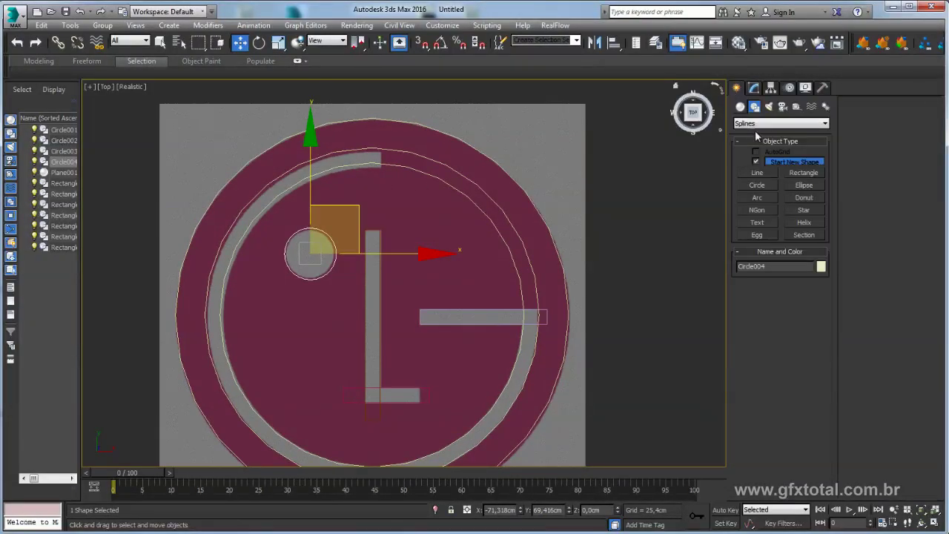
click(757, 172)
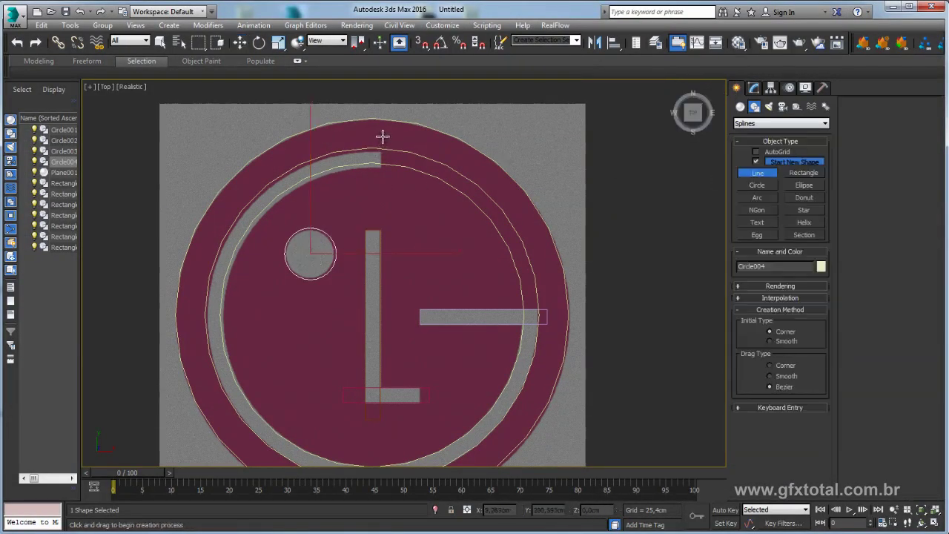
click(383, 152)
click(383, 180)
right_click(382, 179)
key(w)
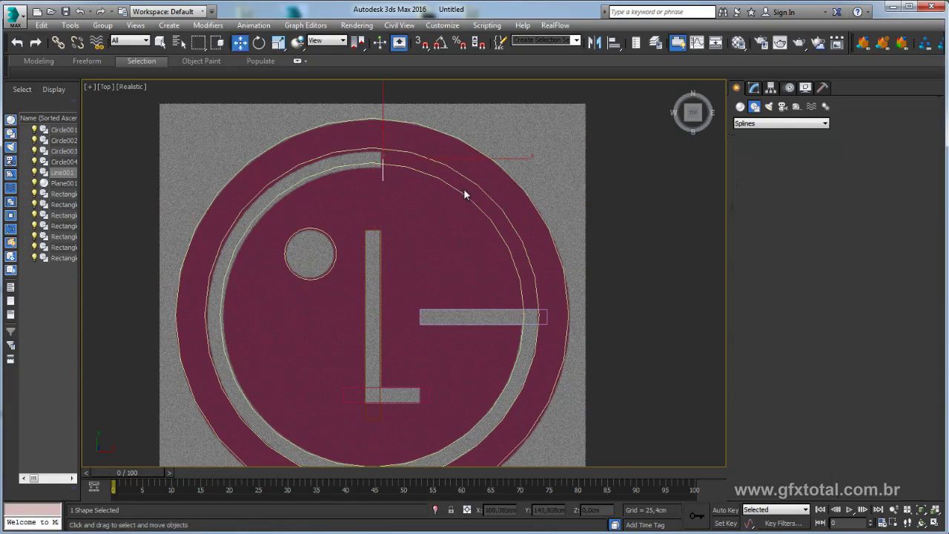
In Perspective, convert the outer ring Circle001 to an Editable Spline
key(p)
scroll(471, 222, down, 5)
alt+middle_drag(470, 223, 471, 213)
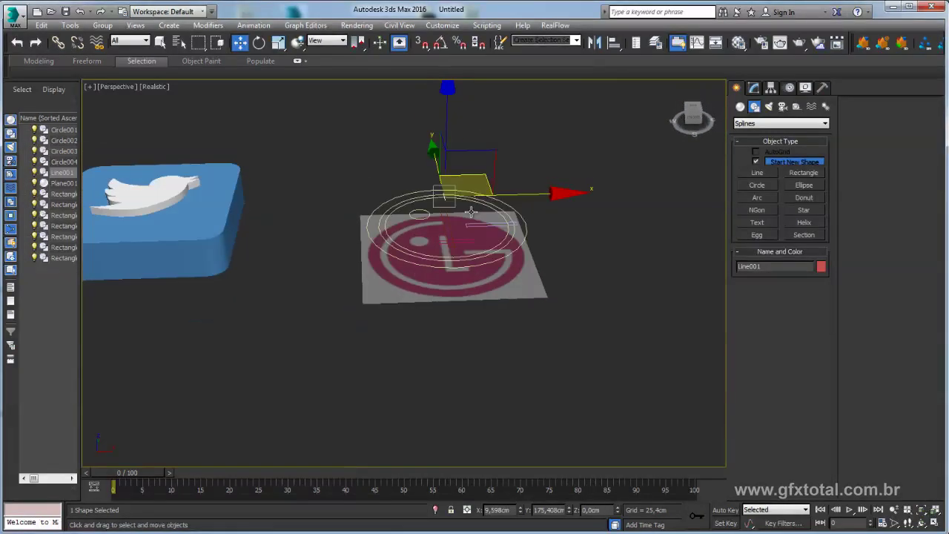
scroll(471, 212, up, 5)
alt+middle_drag(533, 206, 574, 191)
right_click(614, 189)
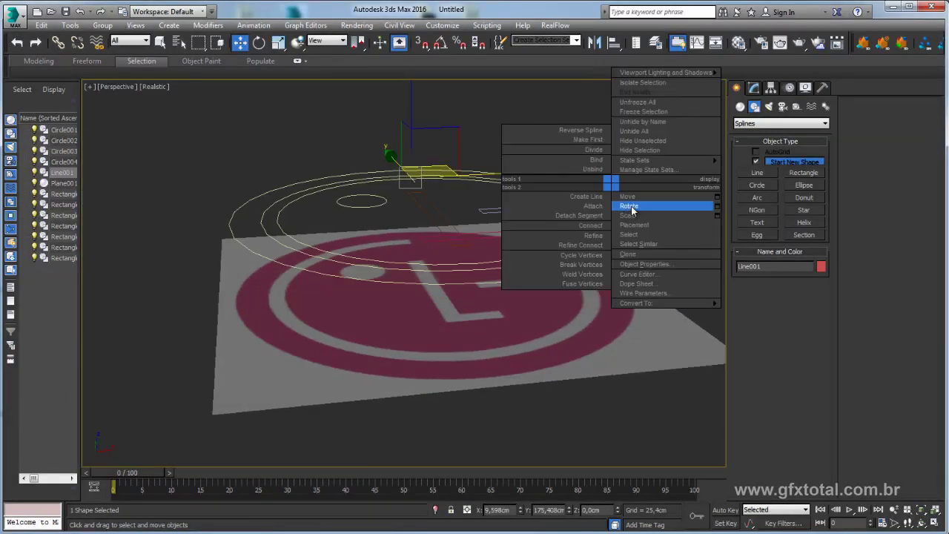
click(624, 198)
click(617, 201)
right_click(610, 201)
mouse_move(632, 319)
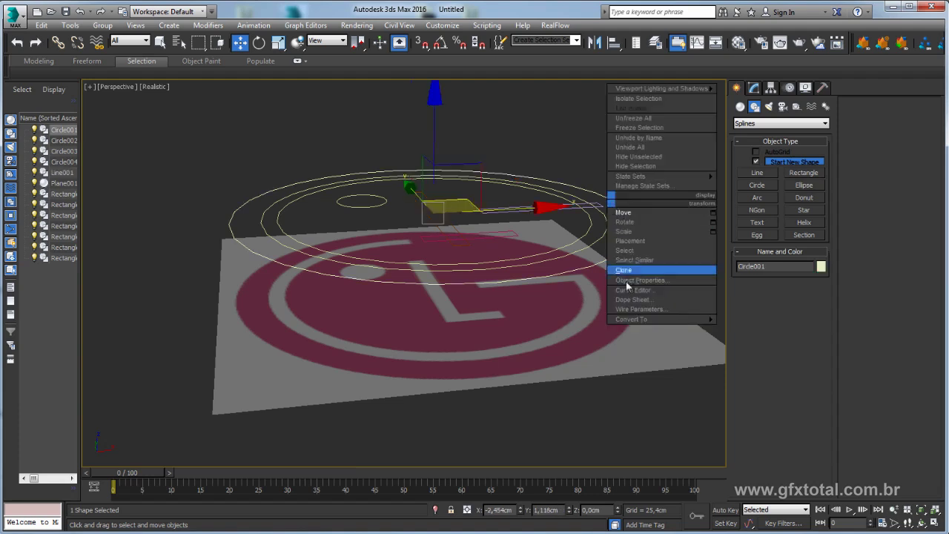
click(784, 327)
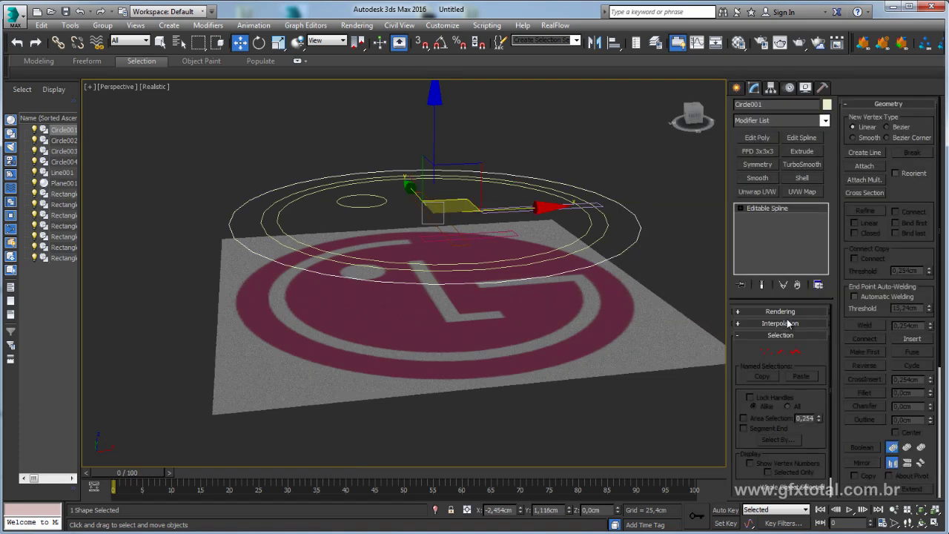
Attach Circle002, Circle003, the small dot and two logo bars to Circle001
click(865, 167)
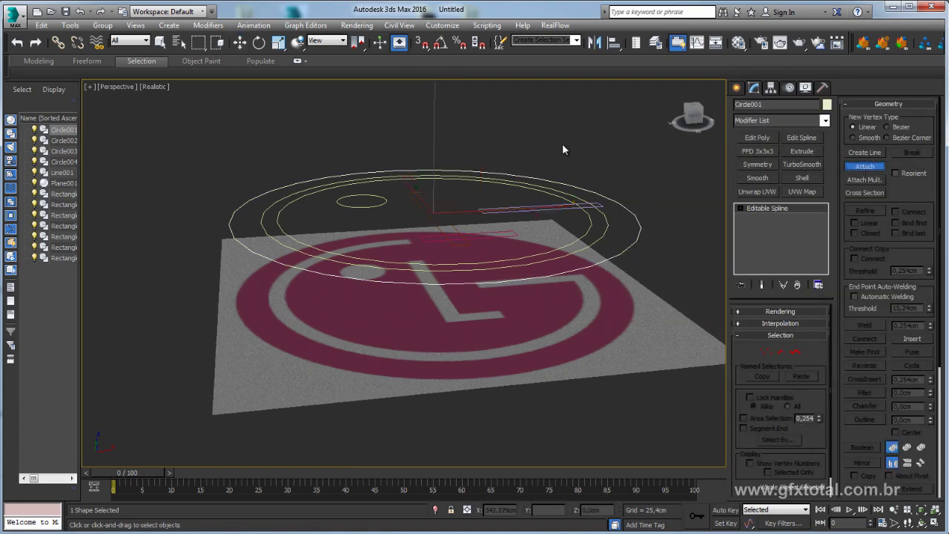
click(569, 194)
click(569, 202)
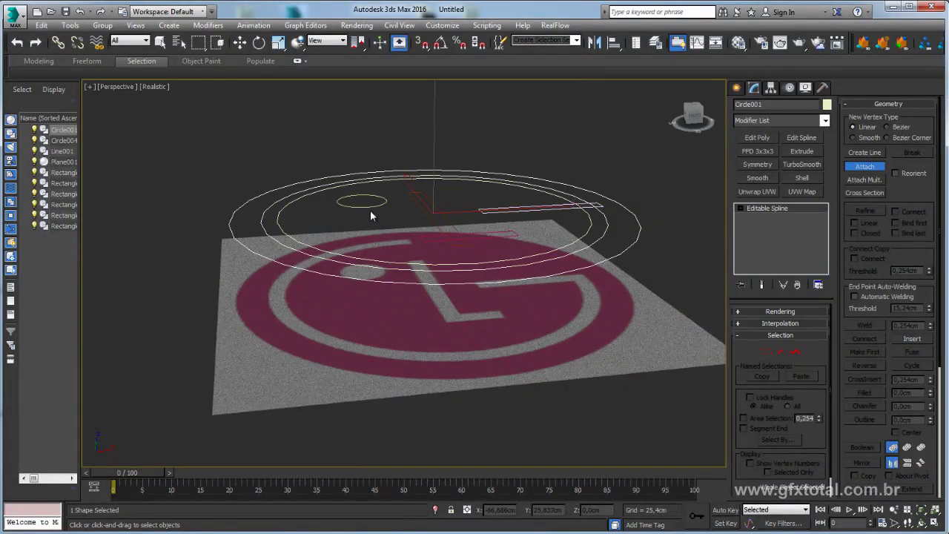
click(375, 207)
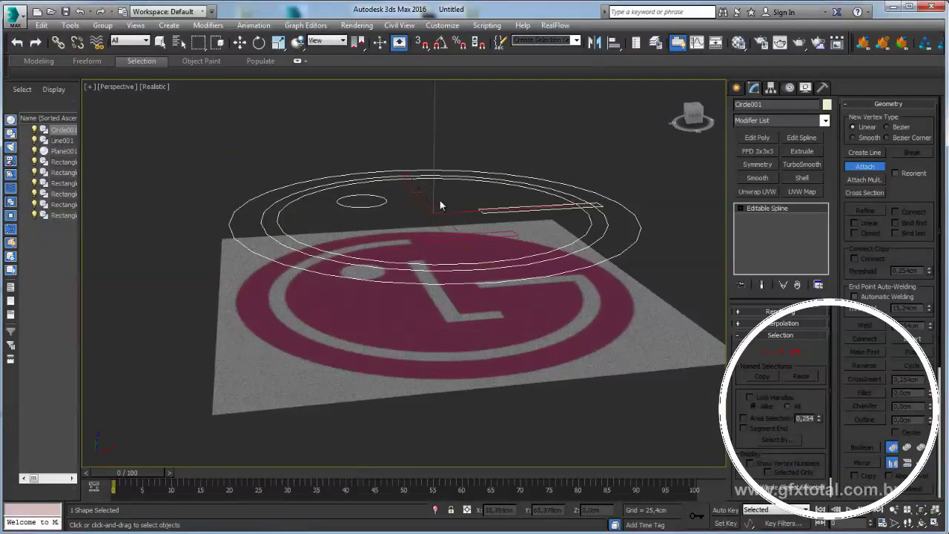
click(436, 202)
click(488, 222)
key(w)
mouse_move(517, 183)
alt+middle_down()
mouse_move(595, 140)
mouse_move(591, 242)
mouse_move(583, 135)
alt+middle_up()
scroll(507, 178, down, 3)
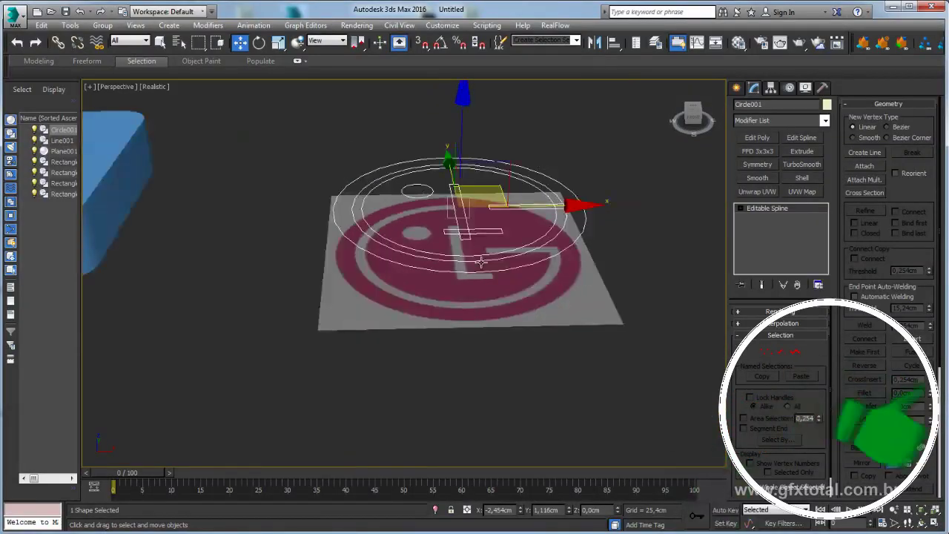
Isolate the combined spline, then reselect it, resume Attach and isolate it again
key(alt+q)
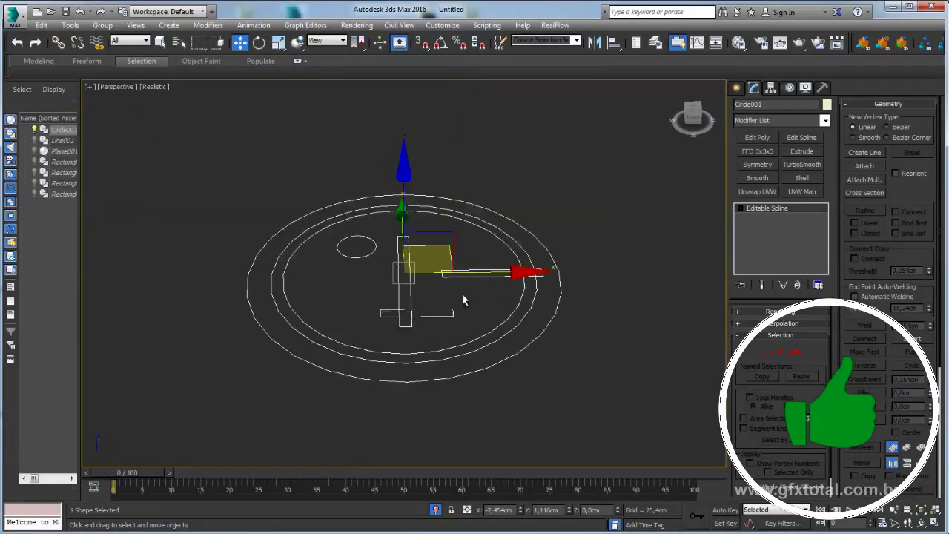
key(t)
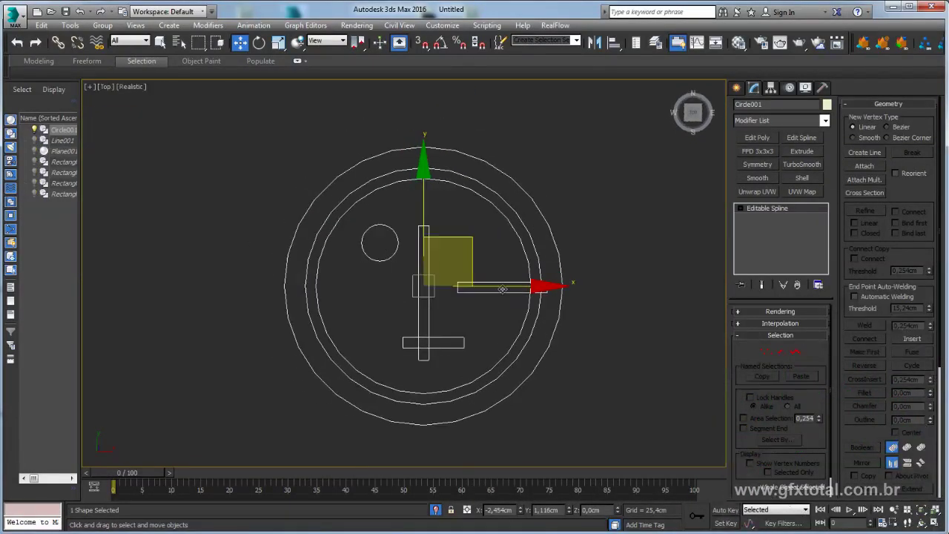
click(622, 219)
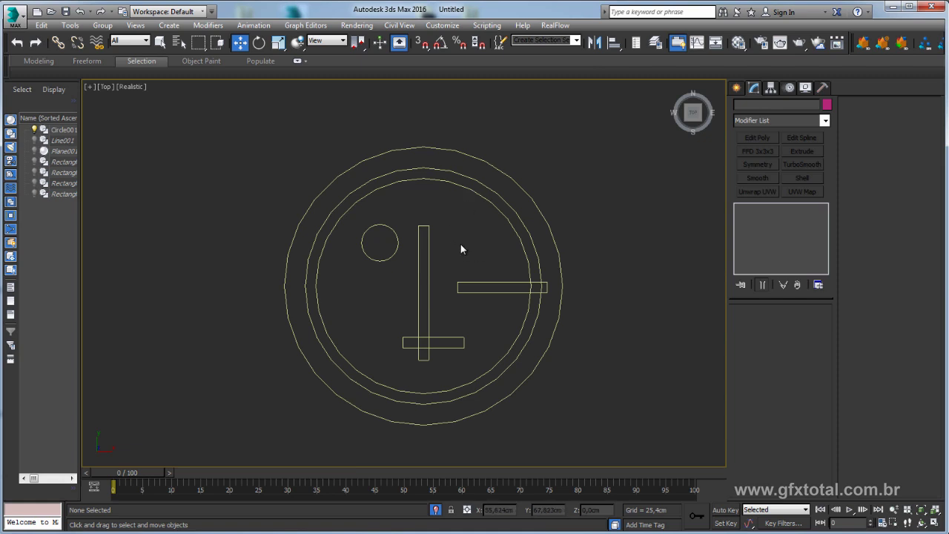
key(p)
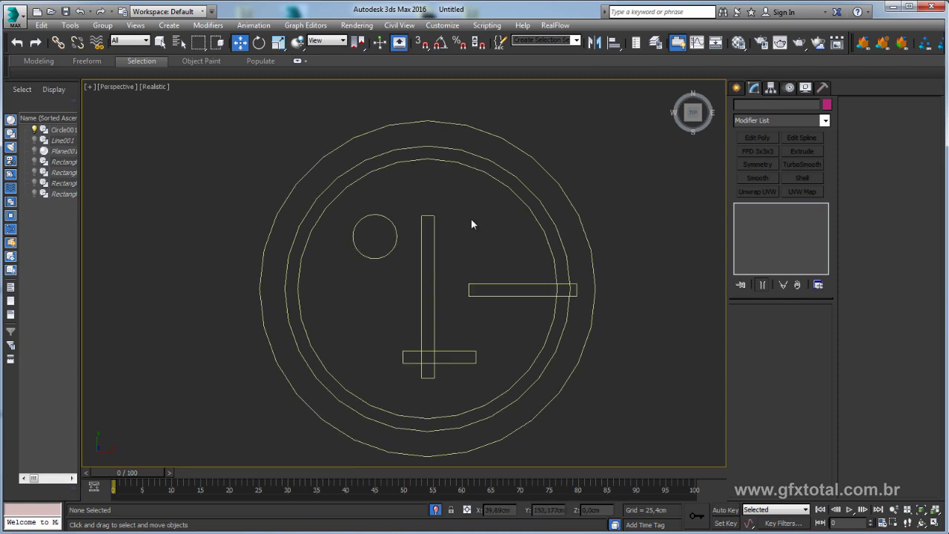
alt+middle_drag(535, 252, 543, 331)
click(436, 511)
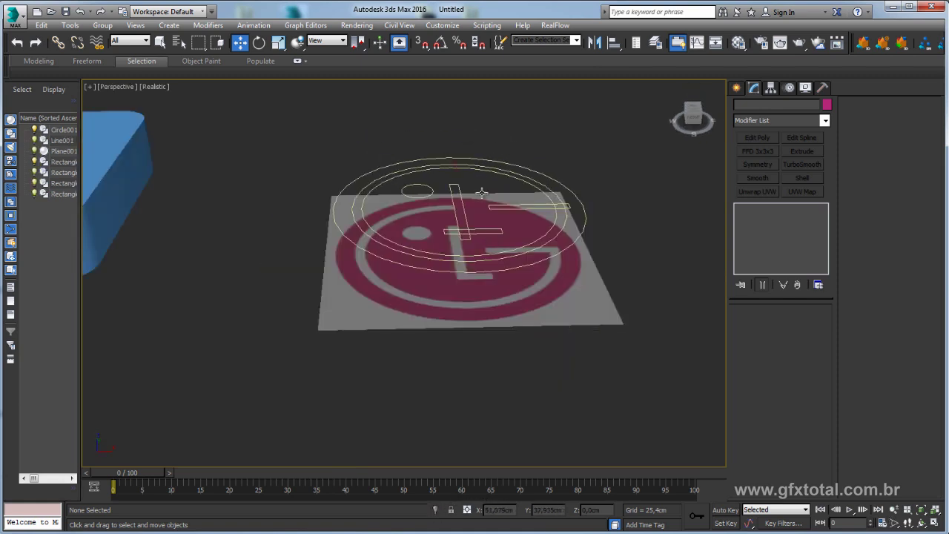
scroll(483, 234, up, 4)
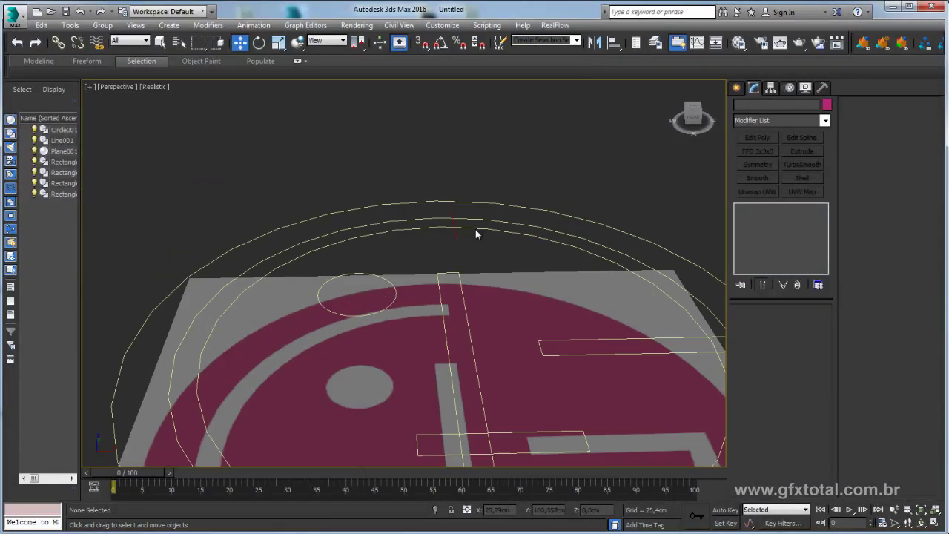
click(467, 222)
click(864, 165)
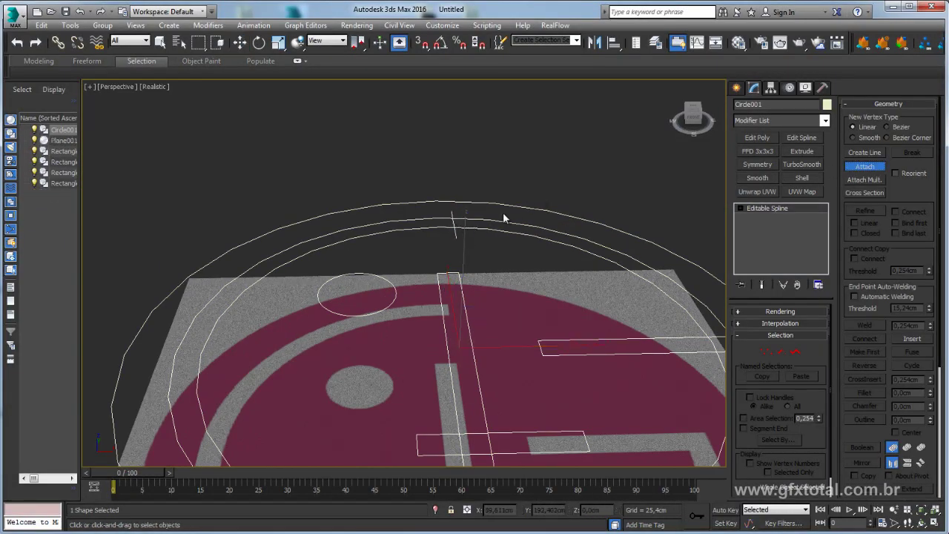
scroll(504, 217, down, 5)
click(436, 510)
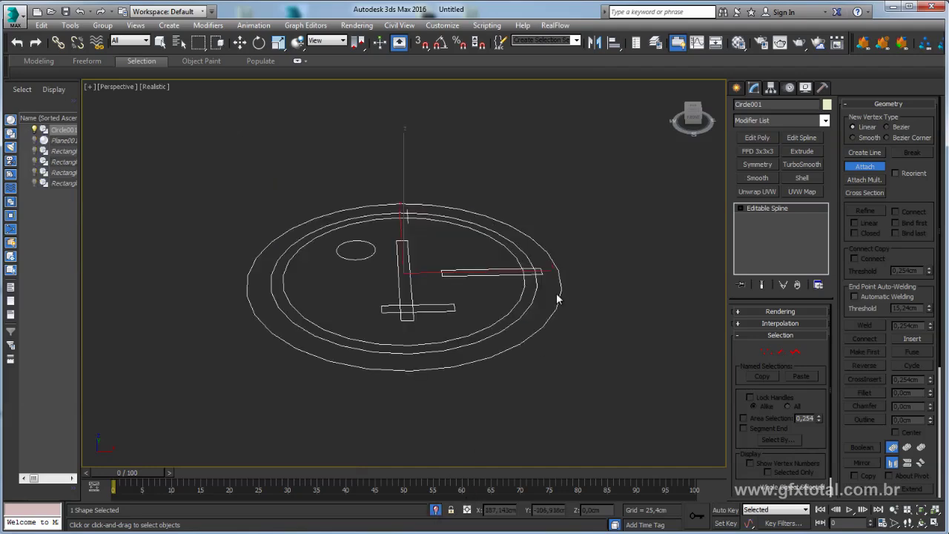
At Spline level, trim the inner arc and vertical stubs at the logo's top gap
key(t)
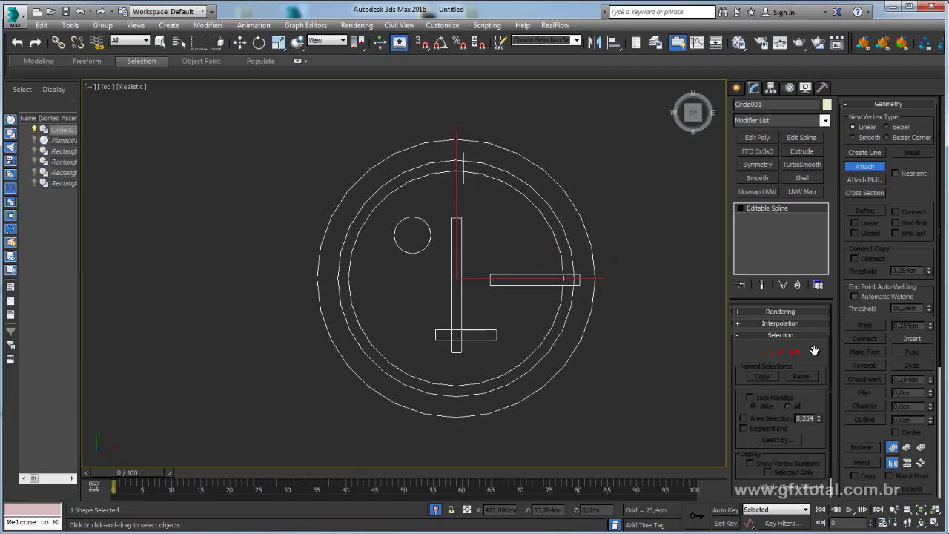
click(795, 352)
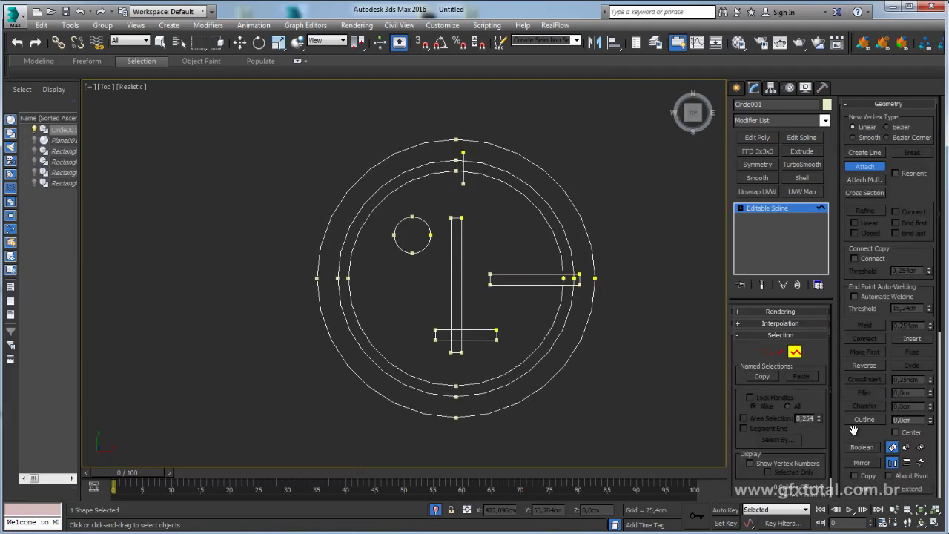
drag(854, 430, 842, 173)
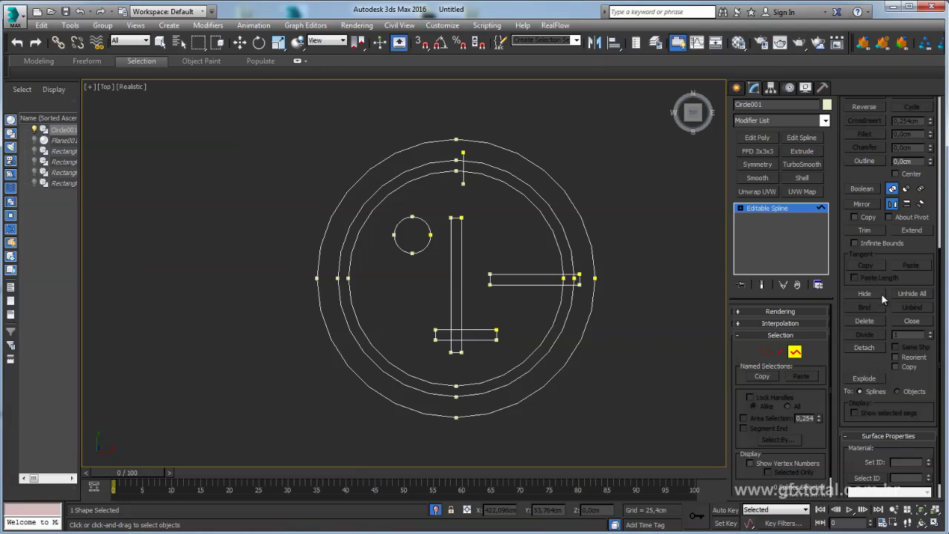
click(865, 230)
scroll(625, 231, up, 3)
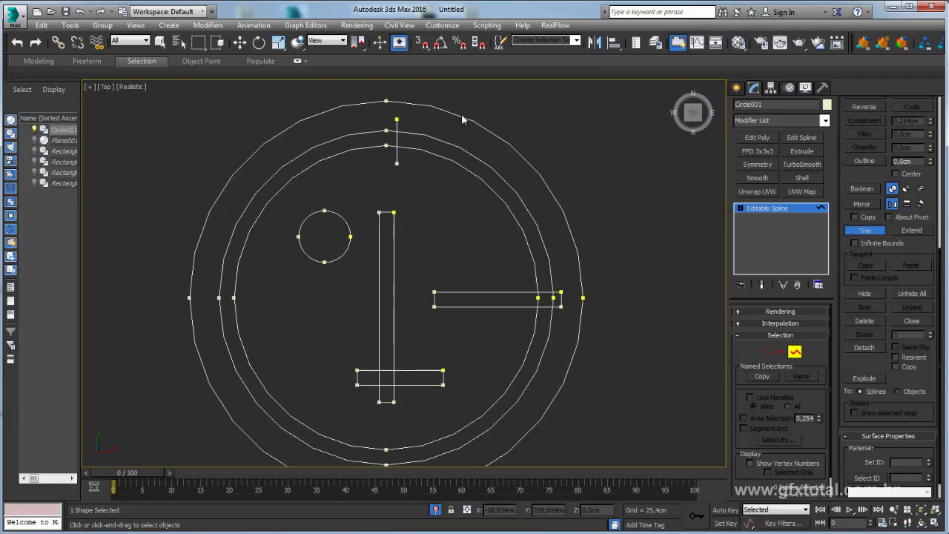
middle_drag(461, 114, 463, 221)
click(448, 207)
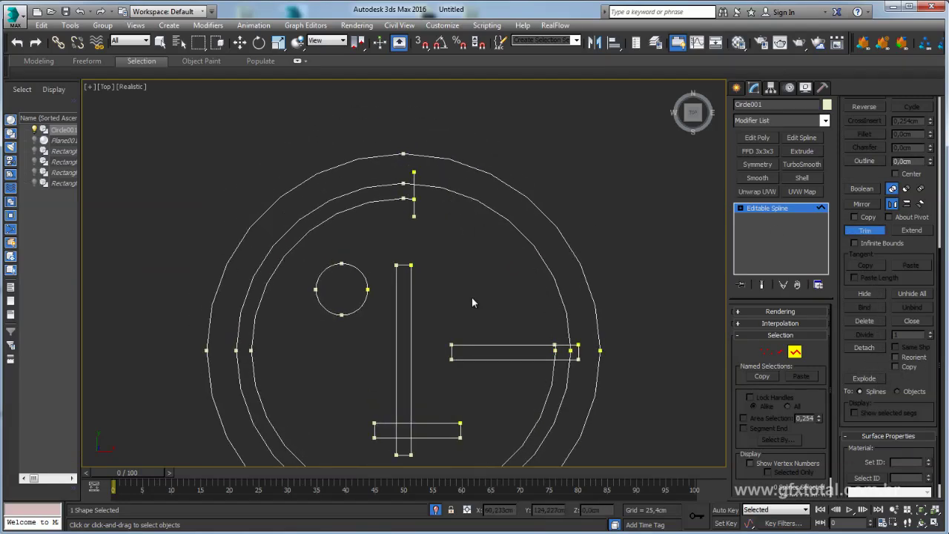
click(471, 198)
click(414, 178)
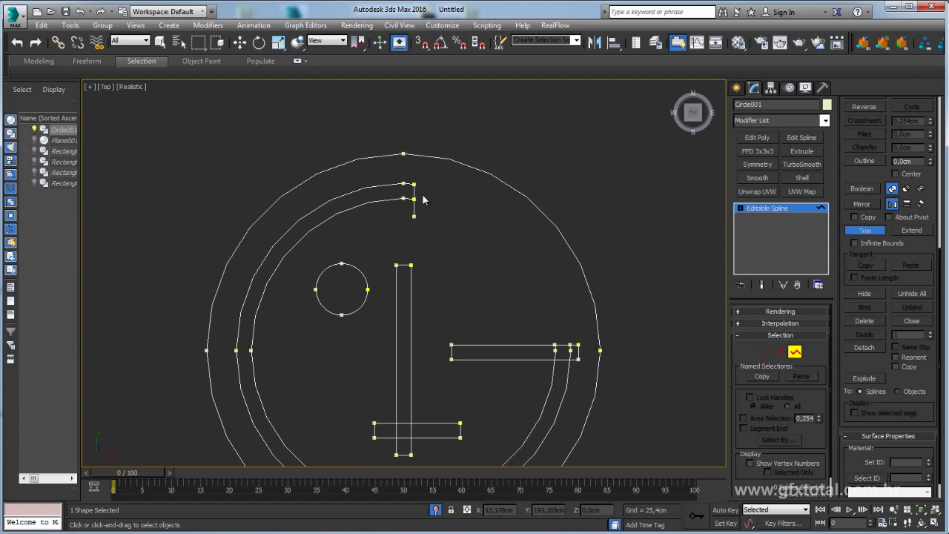
click(414, 208)
Trim the inner arc piece and edge stub where the G's bar meets the ring
middle_drag(468, 259, 449, 192)
scroll(528, 245, up, 3)
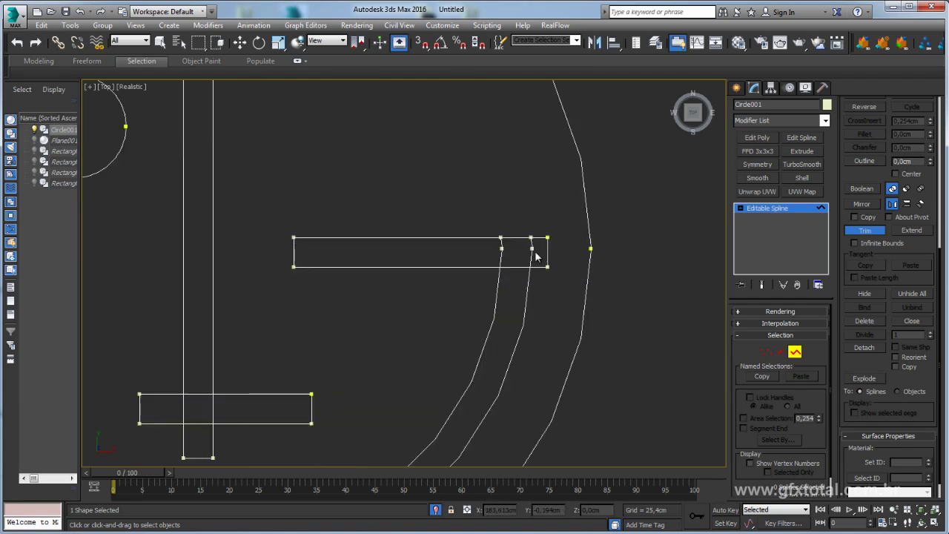
click(502, 252)
click(513, 267)
scroll(509, 261, down, 5)
Trim the overlapping stubs between the L's two rectangles, then exit Trim
middle_drag(509, 261, 607, 263)
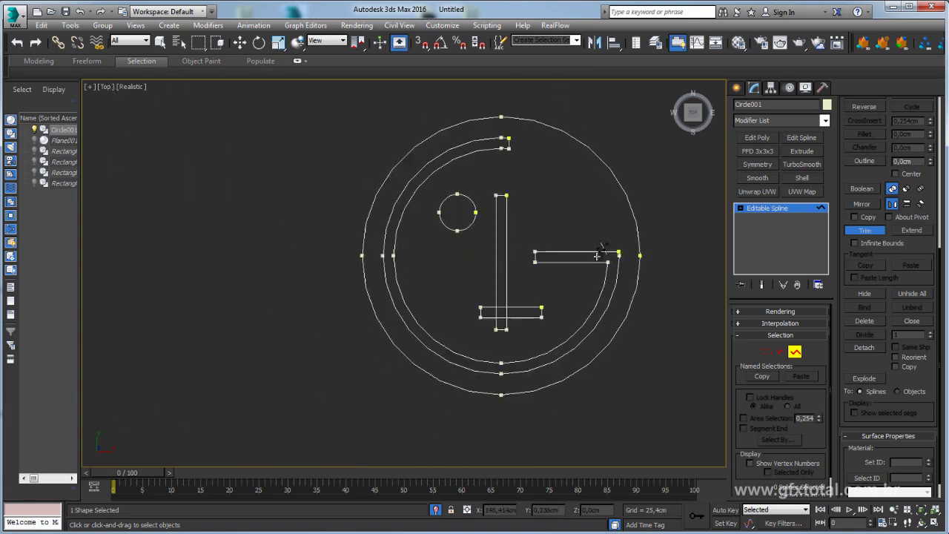
scroll(526, 300, up, 3)
click(464, 304)
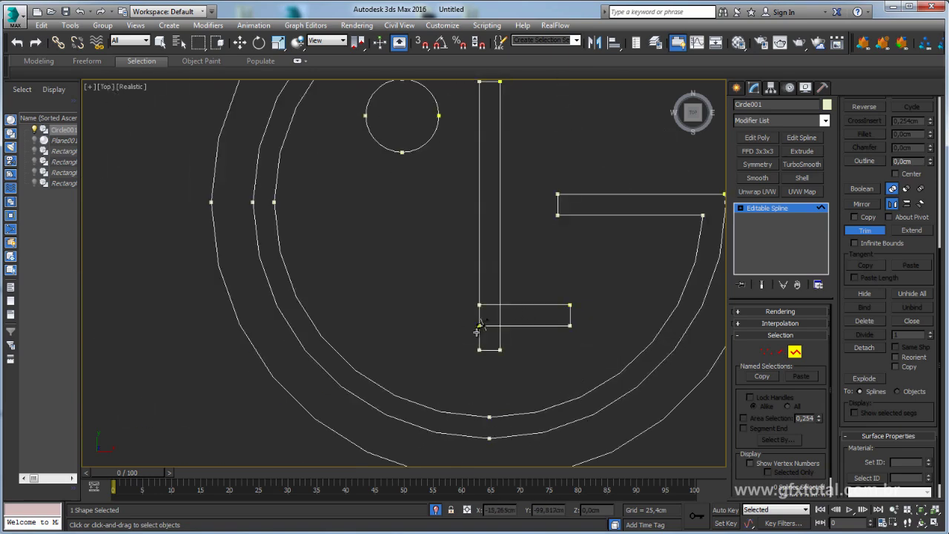
click(488, 347)
click(489, 304)
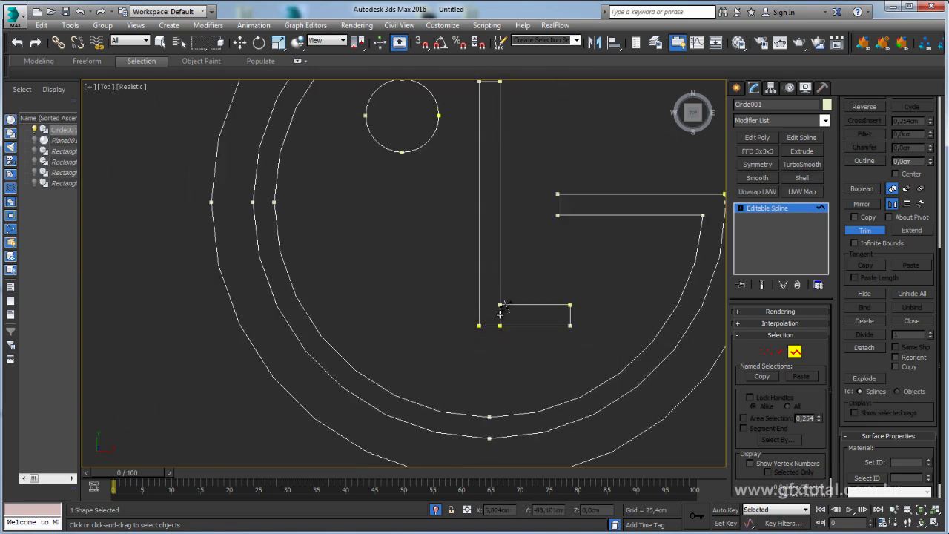
click(500, 315)
scroll(500, 316, down, 5)
middle_drag(509, 238, 468, 193)
scroll(472, 192, up, 2)
right_click(475, 195)
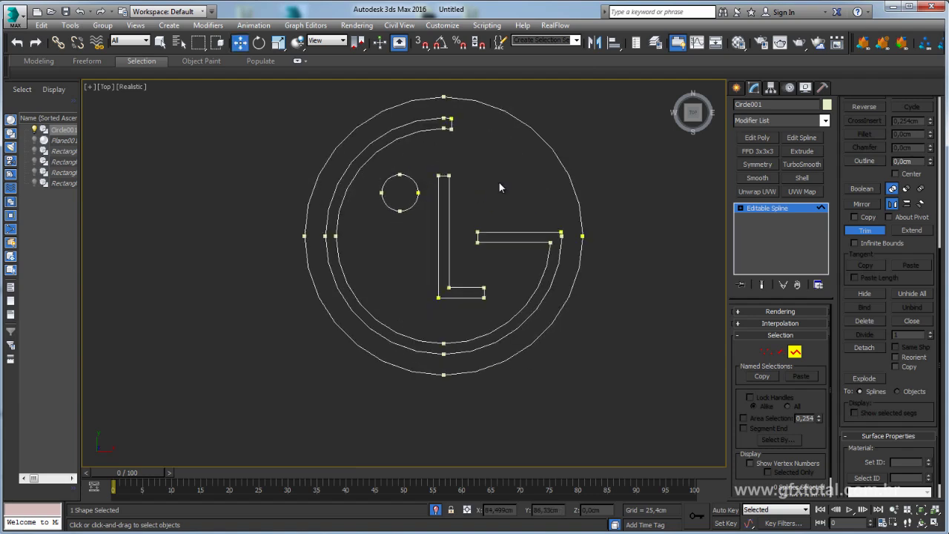
scroll(620, 254, down, 2)
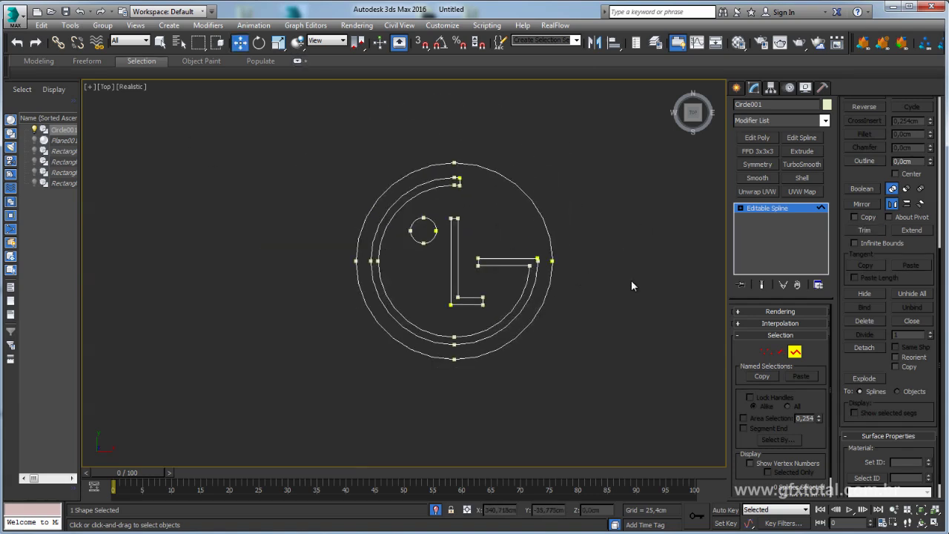
Select every vertex of the LG outline and weld them twice
click(766, 351)
drag(317, 138, 593, 404)
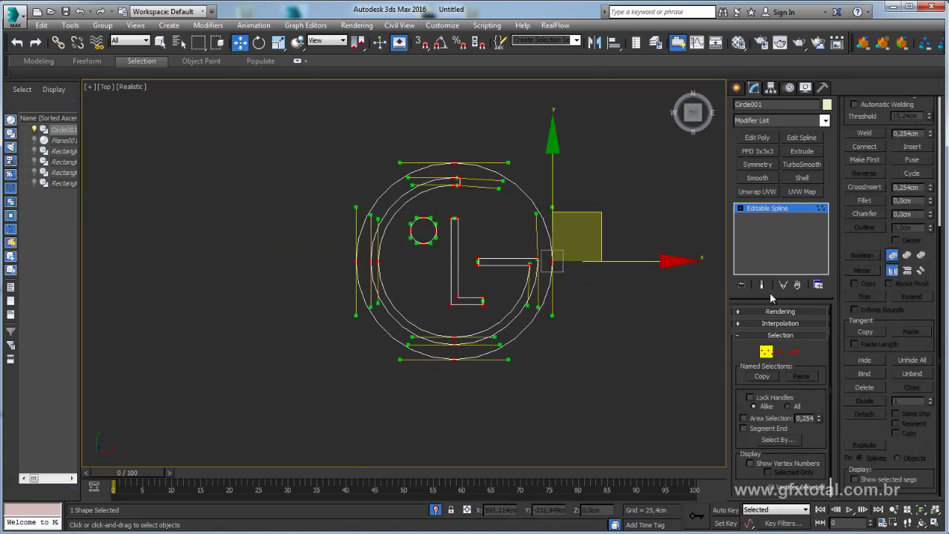
click(866, 134)
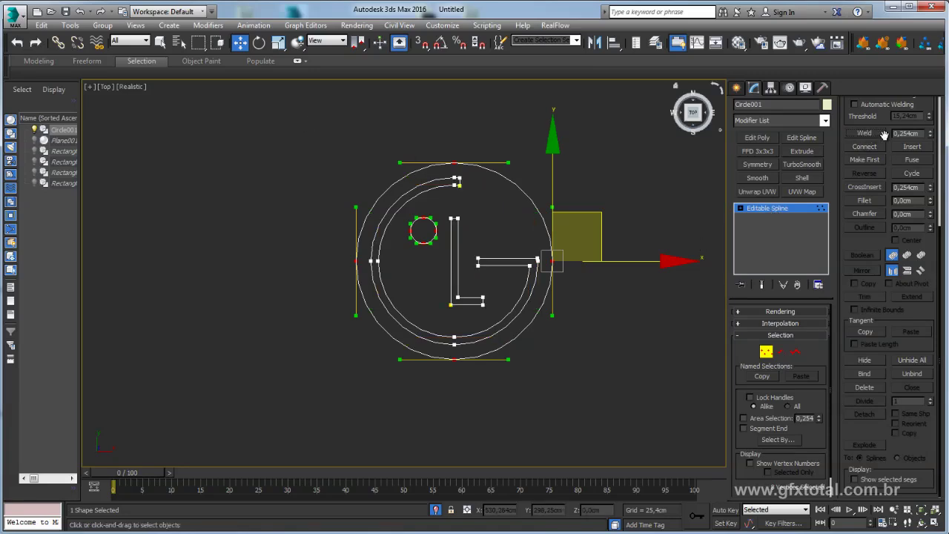
click(866, 134)
Leave vertex mode and extrude the outline into a 124.46 cm solid
drag(250, 136, 593, 386)
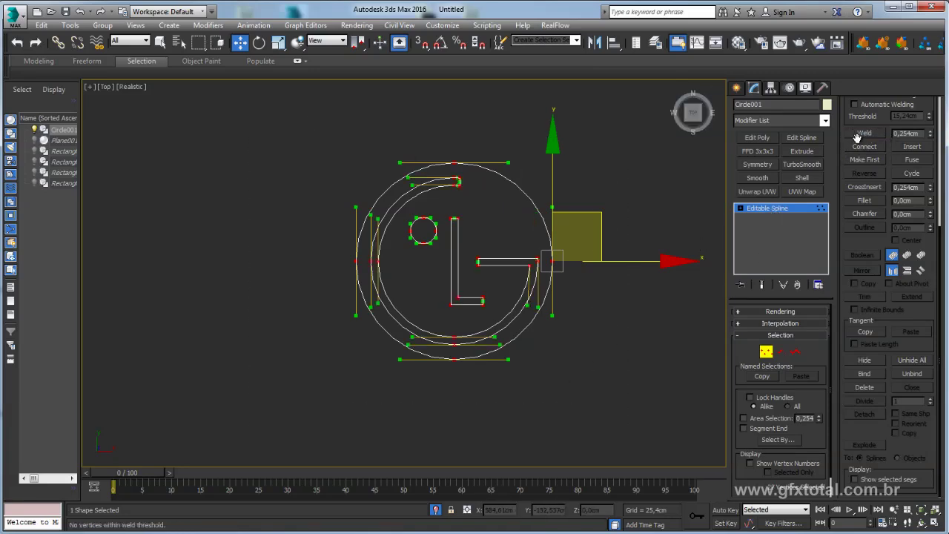
click(765, 208)
click(801, 151)
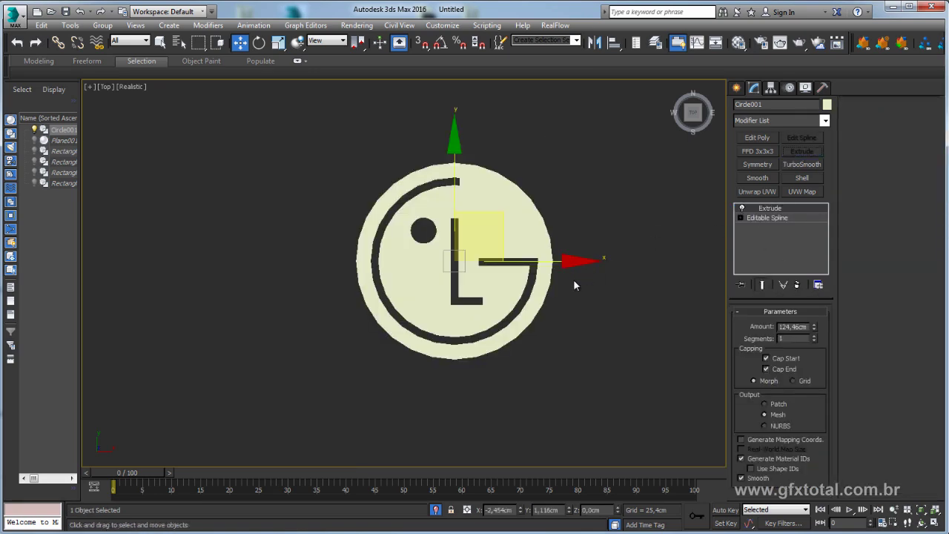
In Perspective, reduce the Extrude amount to 60.96 cm
key(p)
alt+middle_drag(612, 335, 617, 287)
drag(814, 328, 816, 362)
alt+middle_drag(609, 296, 611, 334)
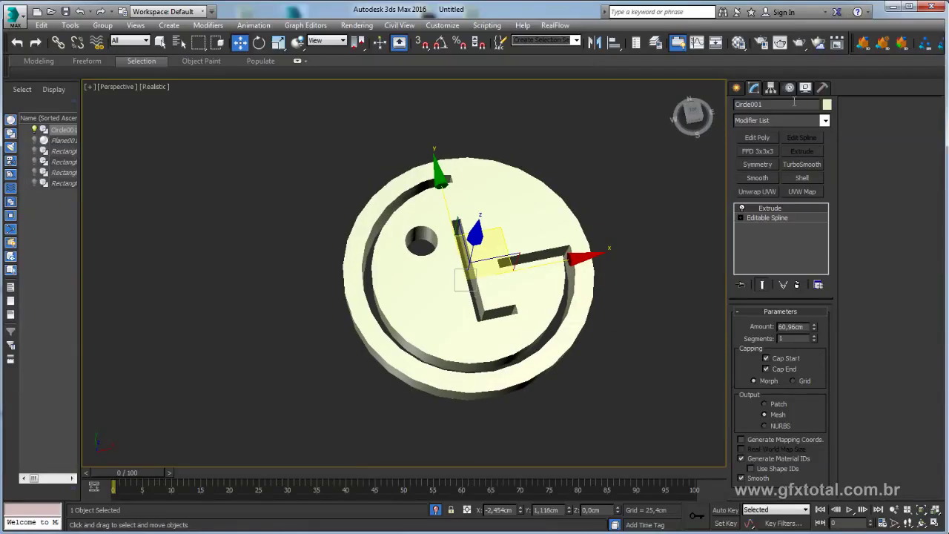
Set the LG logo's object colour to red
click(827, 105)
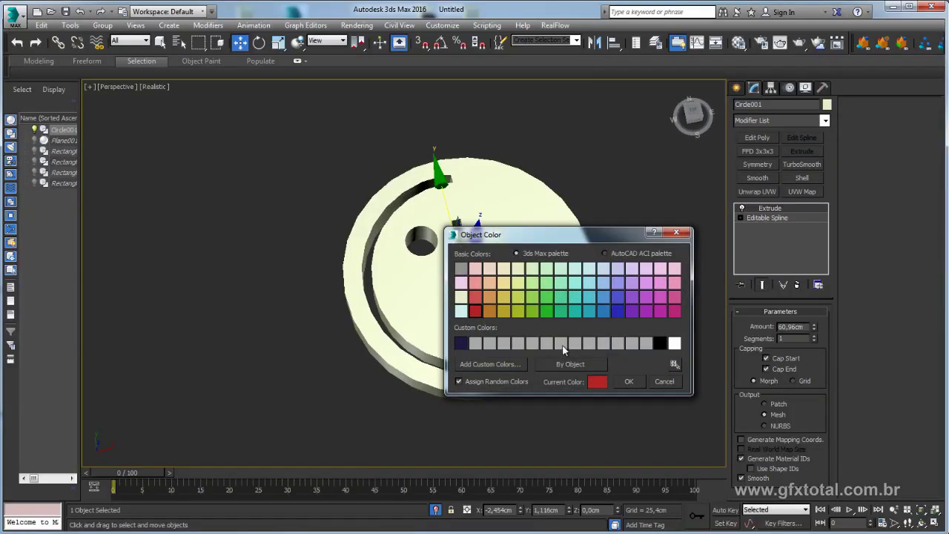
click(634, 380)
click(623, 194)
mouse_move(623, 194)
alt+middle_down()
mouse_move(611, 197)
mouse_move(603, 134)
alt+middle_up()
Thin the extrusion to 31.75 cm and turn on Edged Faces display
click(551, 232)
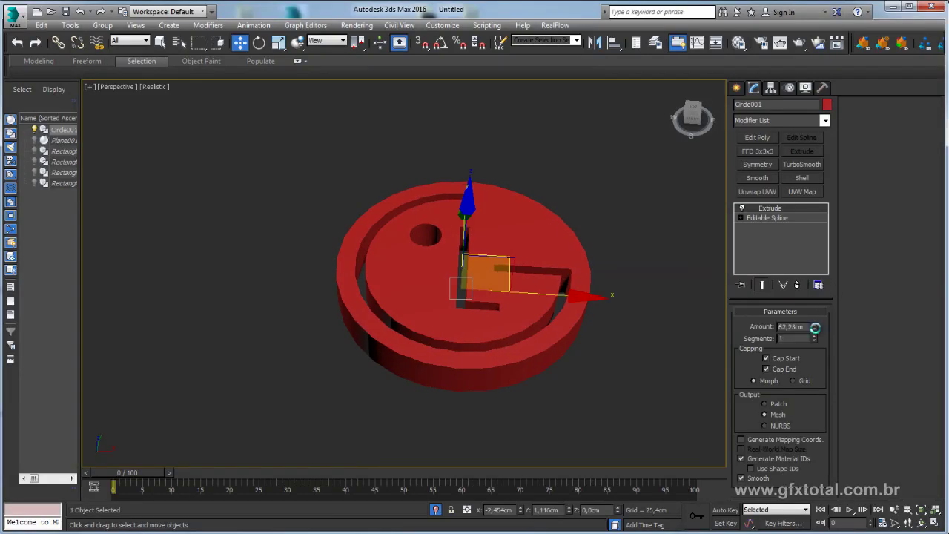
drag(814, 326, 813, 349)
mouse_move(605, 313)
middle_down()
mouse_move(577, 292)
mouse_move(597, 392)
mouse_move(609, 292)
mouse_move(519, 298)
middle_up()
key(F4)
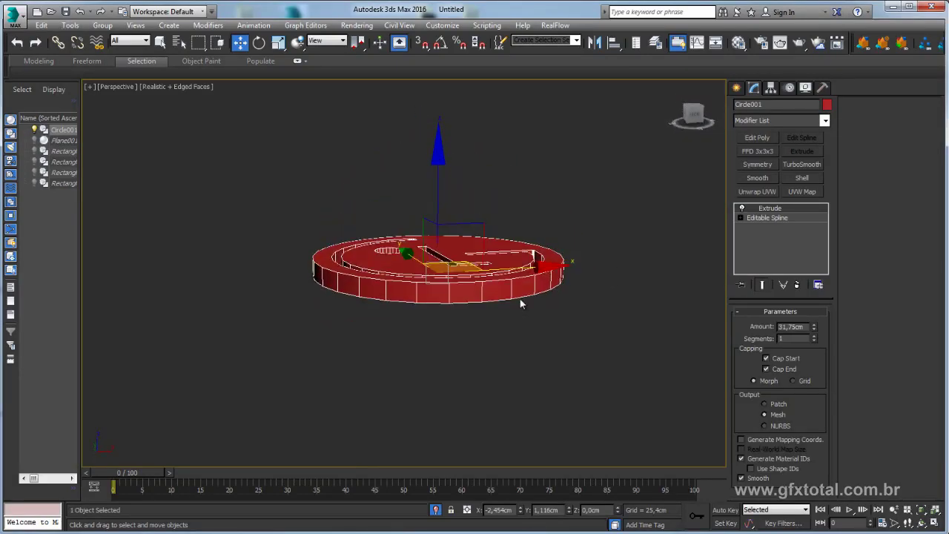
scroll(519, 297, up, 5)
Select the Editable Spline level in the stack with Show End Result on
mouse_move(572, 263)
alt+middle_down()
mouse_move(513, 274)
mouse_move(426, 235)
mouse_move(509, 282)
mouse_move(536, 264)
mouse_move(569, 342)
mouse_move(561, 375)
mouse_move(577, 296)
mouse_move(591, 329)
alt+middle_up()
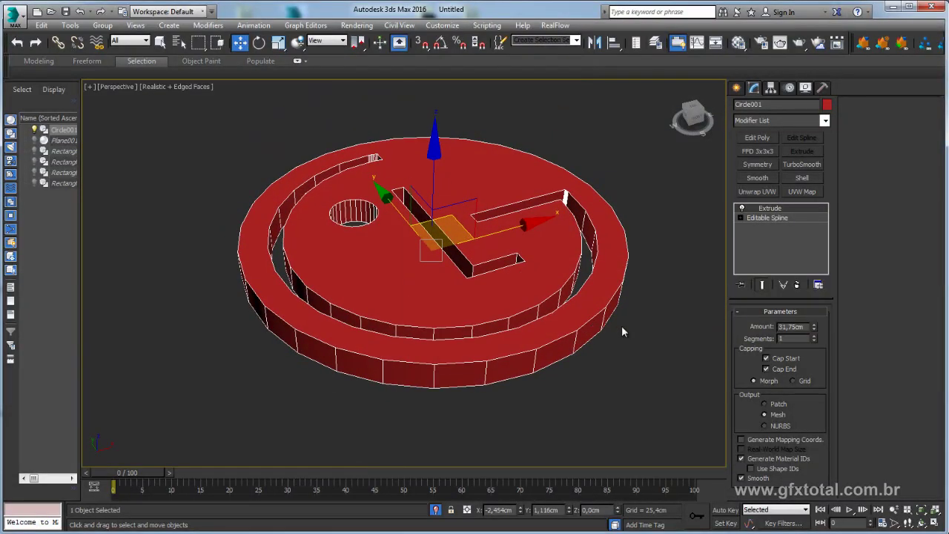
click(739, 311)
click(740, 311)
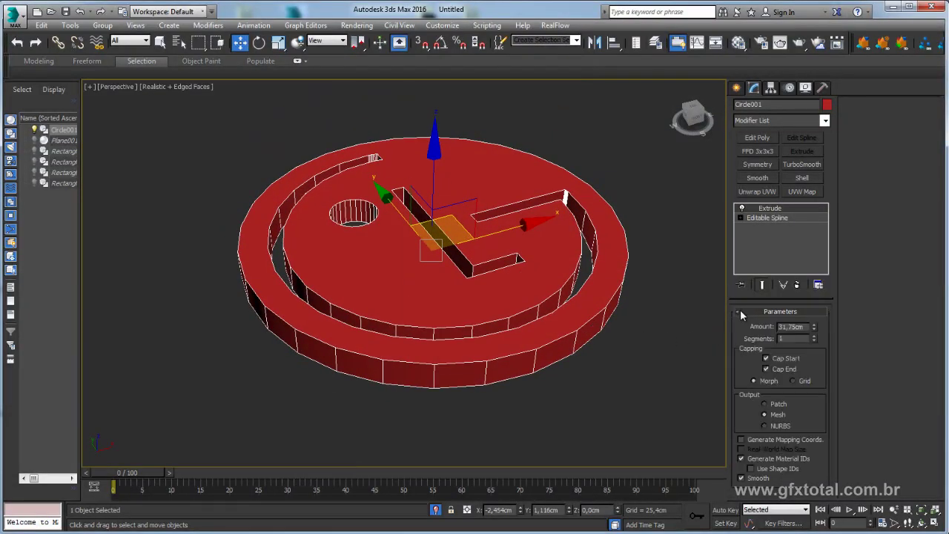
click(768, 218)
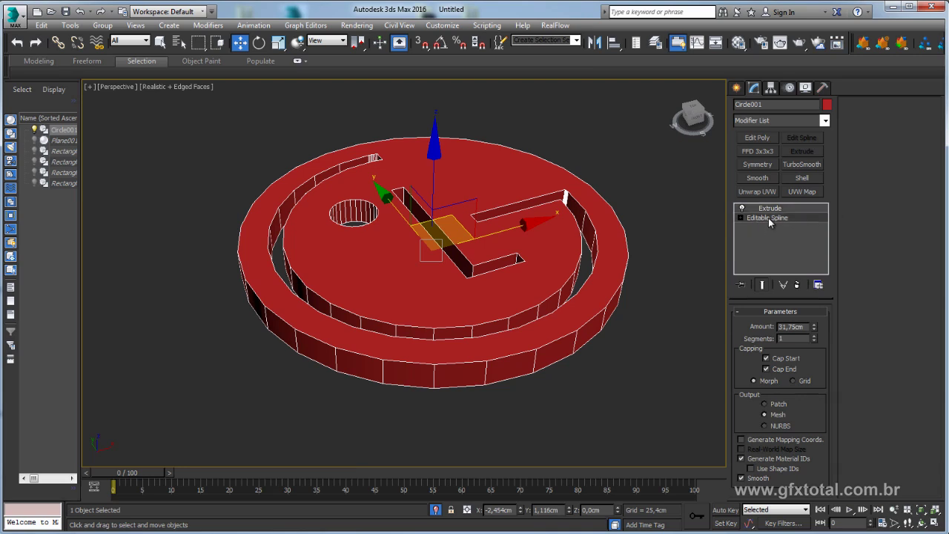
click(761, 285)
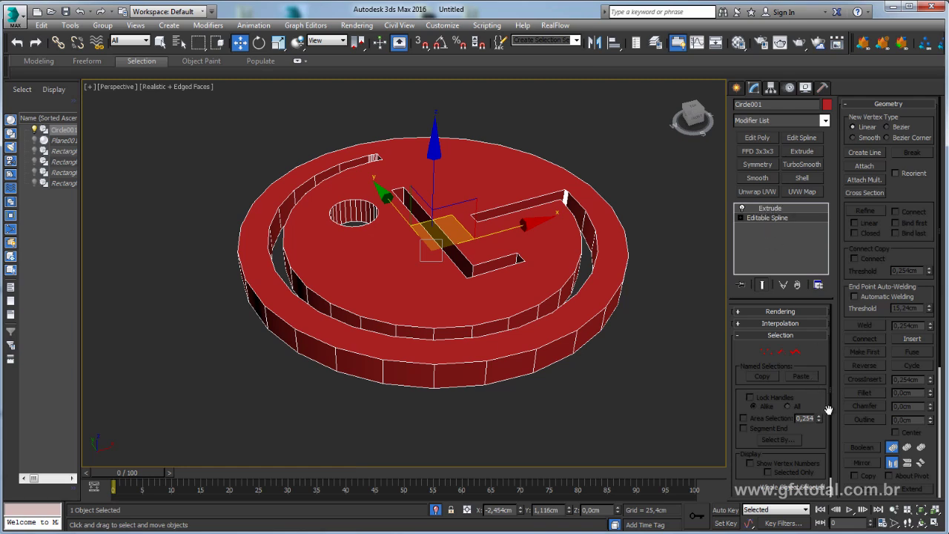
In the Interpolation rollout, raise Steps from 6 to 31
click(764, 325)
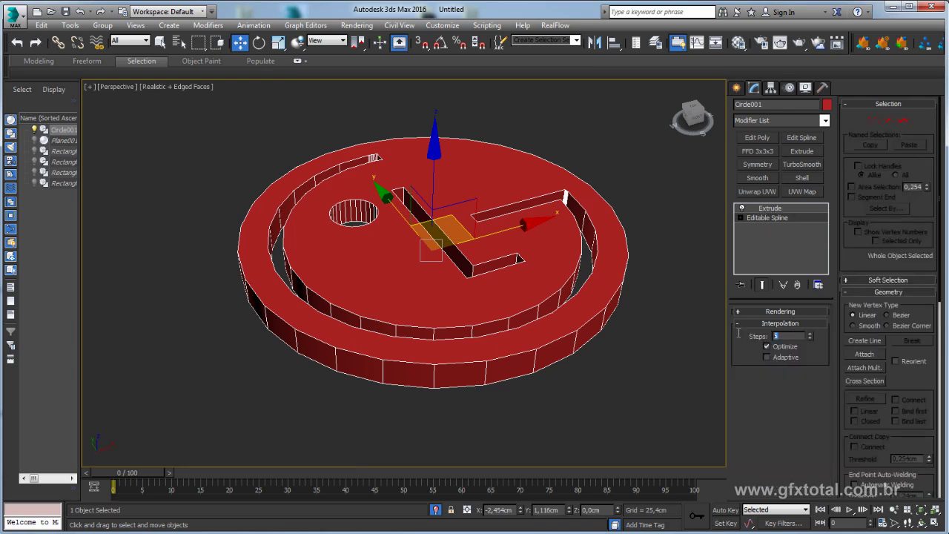
click(811, 334)
click(812, 334)
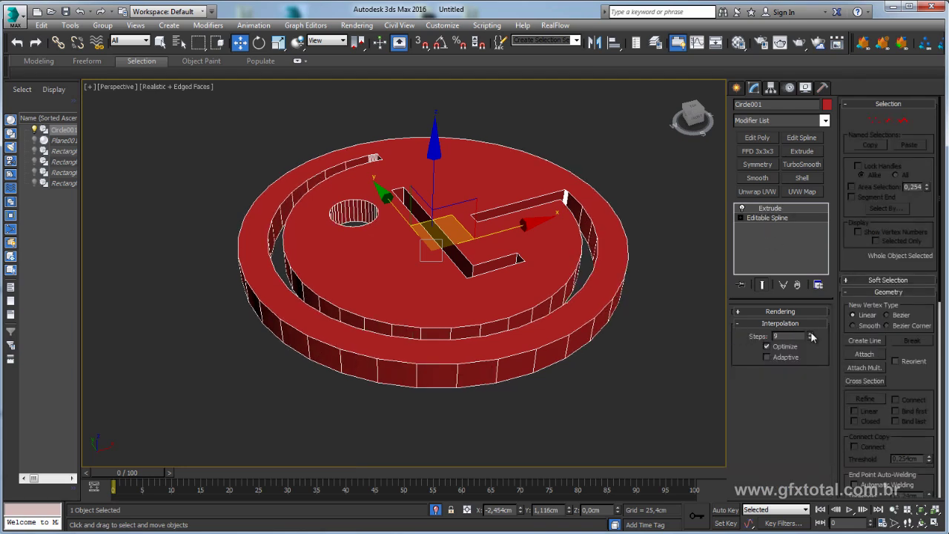
click(811, 333)
click(812, 334)
click(811, 334)
click(812, 333)
click(811, 334)
click(811, 334)
click(812, 334)
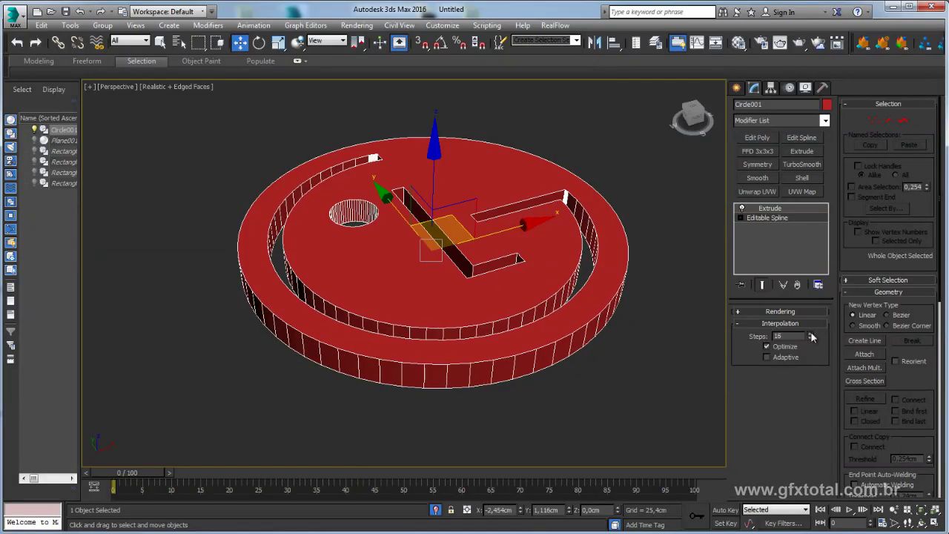
click(811, 333)
click(811, 334)
click(811, 333)
click(811, 333)
click(811, 334)
click(811, 334)
click(811, 334)
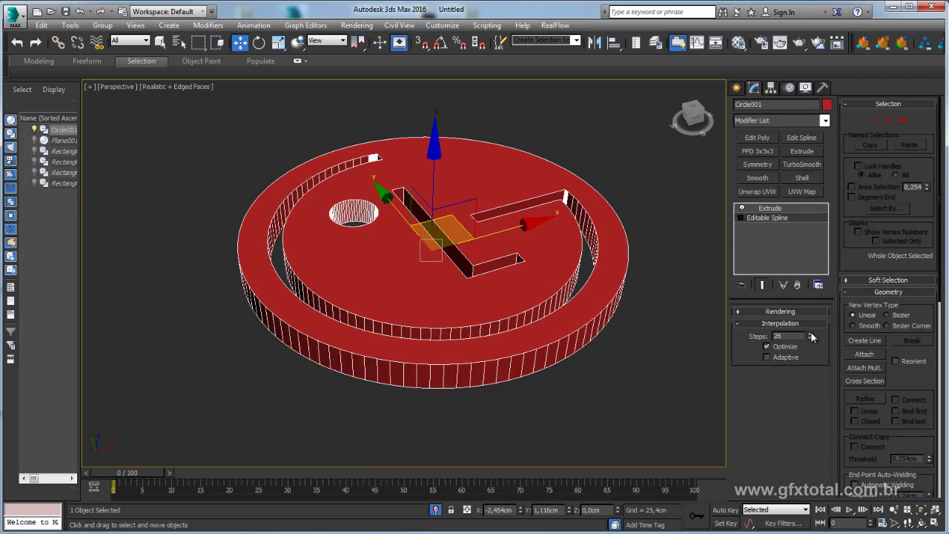
click(811, 334)
click(811, 334)
Reselect the LG logo, end isolation, and move it left beside the Twitter tile
click(684, 274)
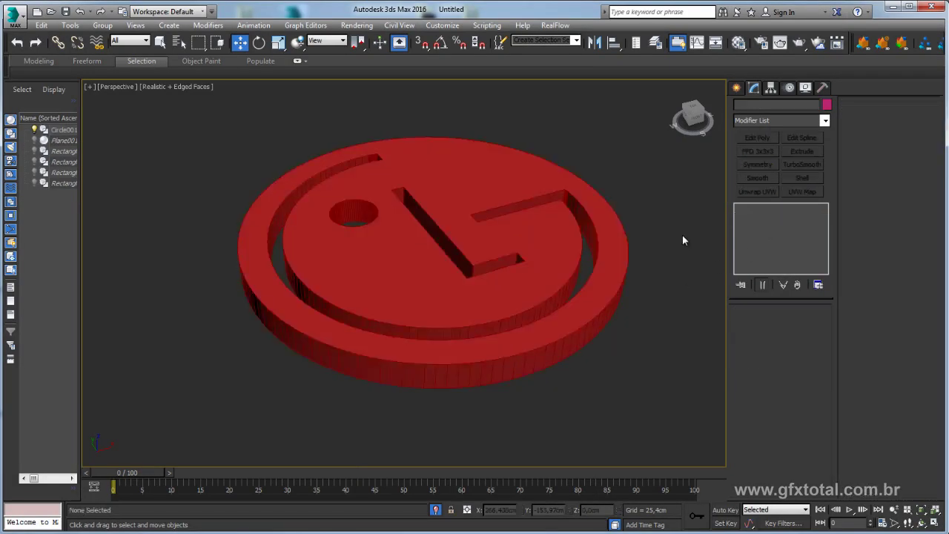
drag(669, 181, 519, 373)
alt+middle_drag(519, 374, 557, 310)
scroll(558, 310, down, 3)
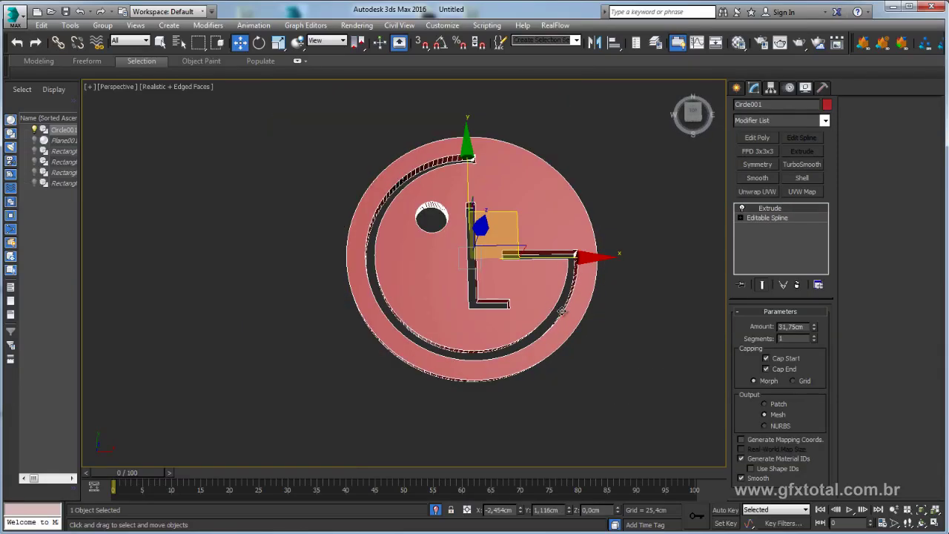
scroll(316, 175, down, 4)
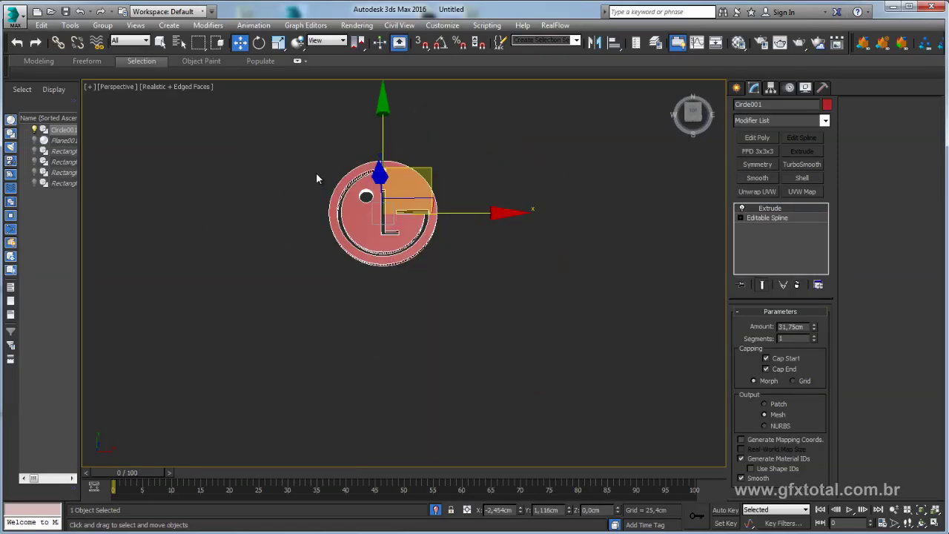
middle_drag(331, 157, 396, 210)
mouse_move(364, 183)
alt+middle_down()
mouse_move(364, 267)
mouse_move(361, 126)
alt+middle_up()
click(435, 509)
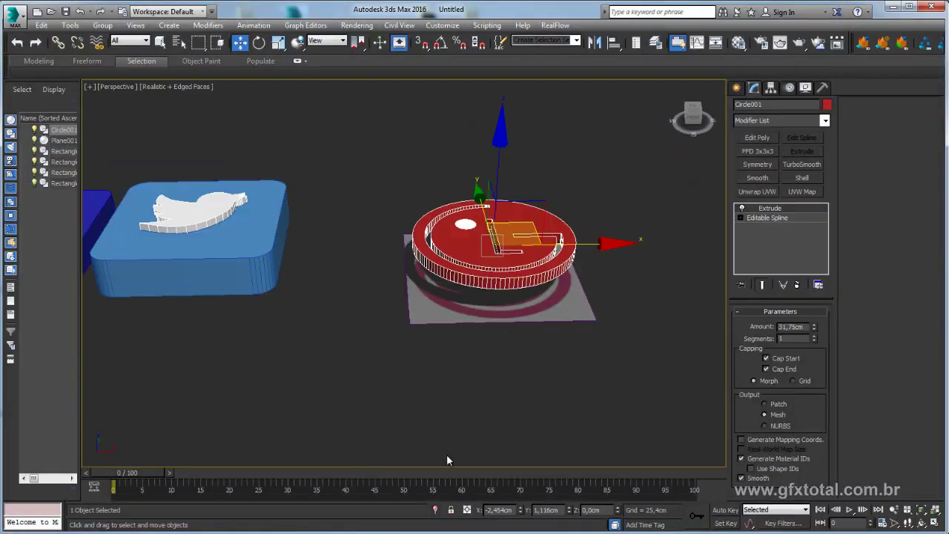
drag(584, 247, 474, 247)
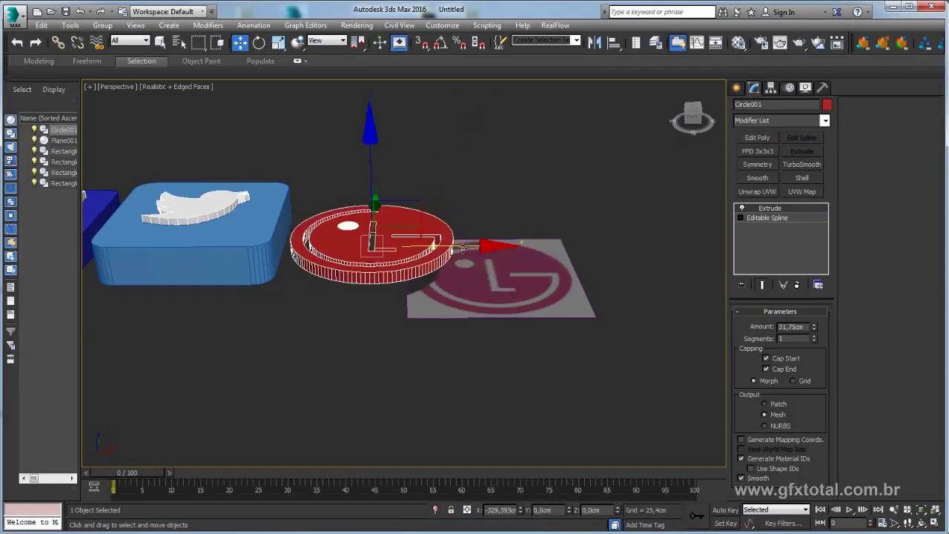
Delete the reference image plane Plane001
click(508, 294)
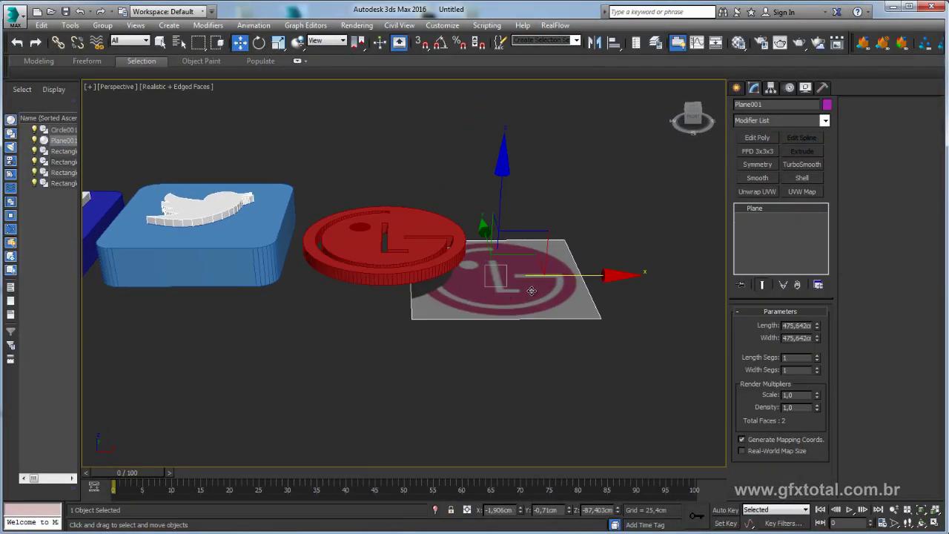
key(Delete)
mouse_move(572, 239)
alt+middle_down()
mouse_move(563, 303)
mouse_move(419, 264)
alt+middle_up()
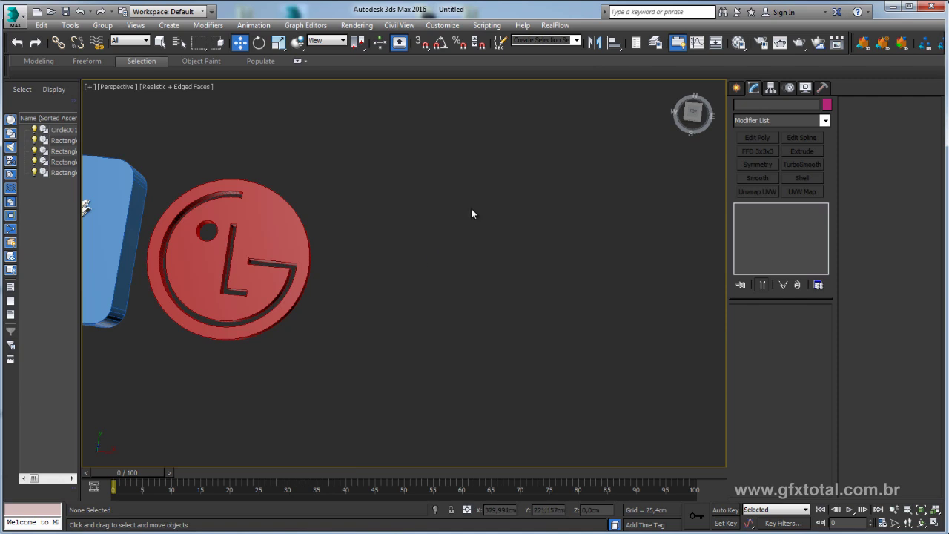
Draw a straight vertical line spline beside the LG logo
click(737, 87)
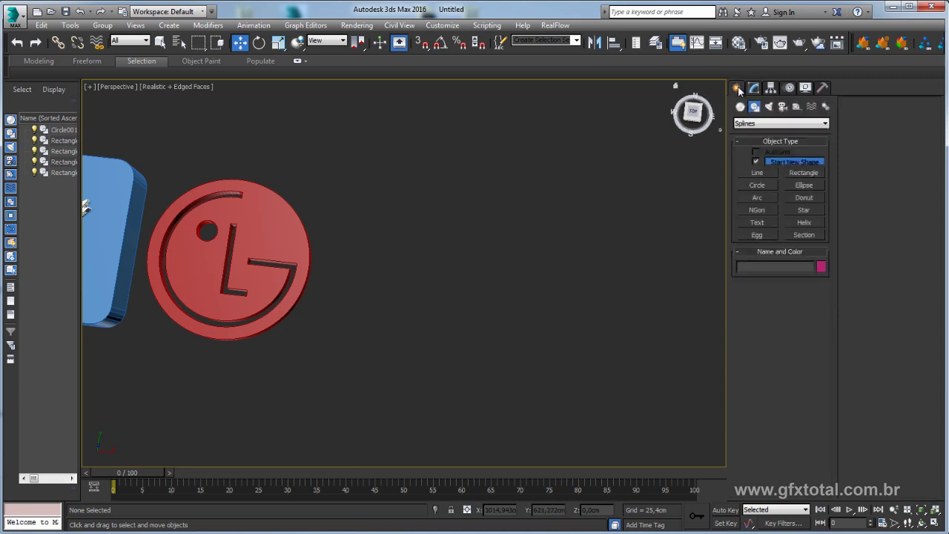
click(757, 173)
click(469, 171)
click(452, 342)
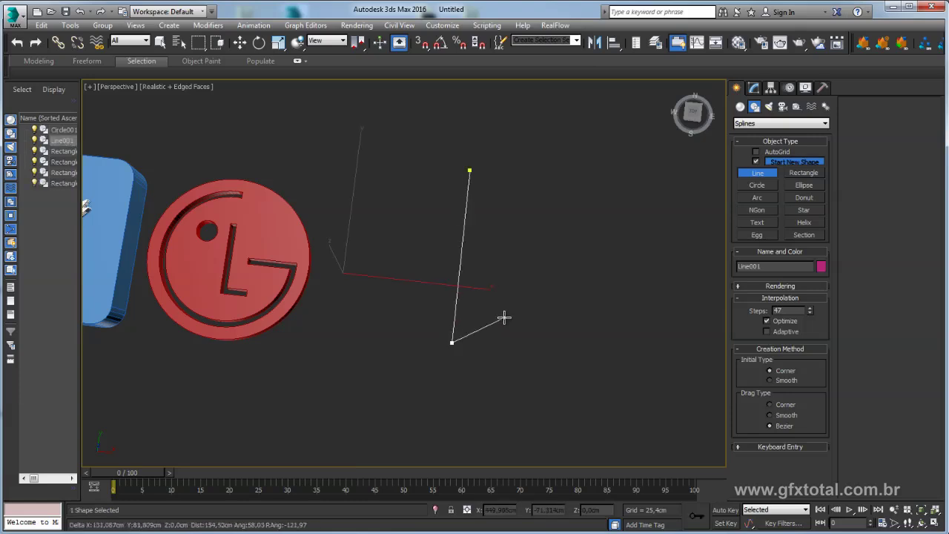
right_click(504, 318)
Shift-move the line along X to make five evenly spaced copies, Line002 to Line006
key(w)
drag(529, 262, 547, 268)
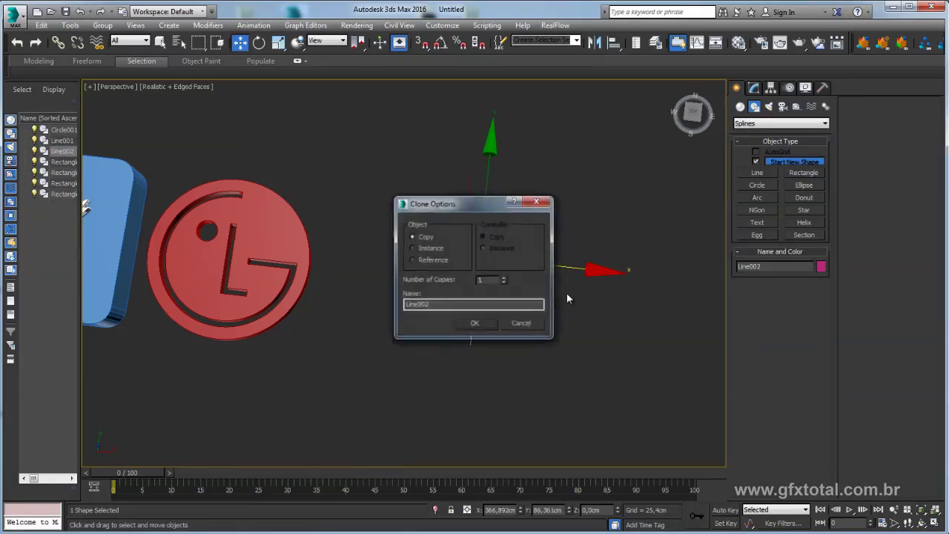
click(473, 322)
middle_drag(473, 323, 436, 234)
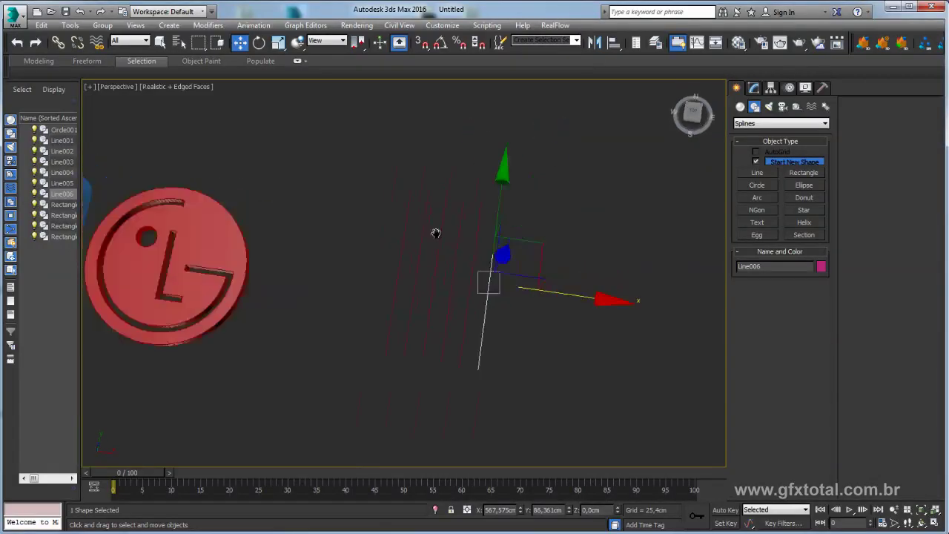
scroll(436, 234, up, 2)
click(756, 175)
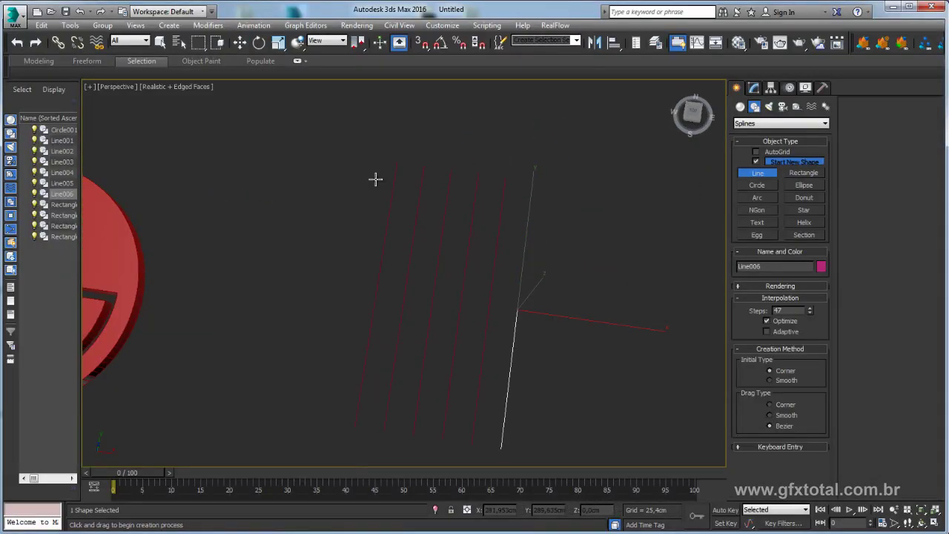
Draw an arc across the six lines, bowed downward
click(757, 185)
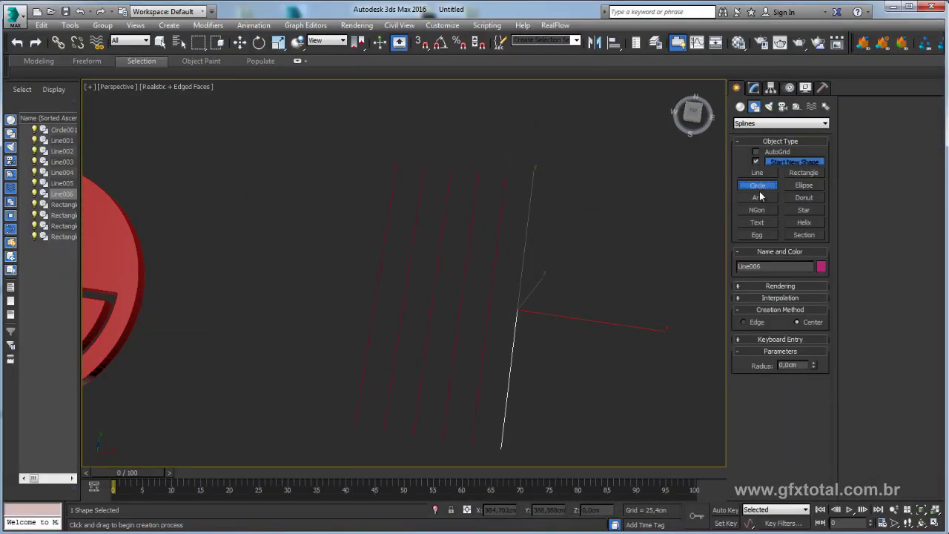
click(758, 198)
alt+middle_drag(449, 215, 372, 211)
drag(368, 212, 524, 211)
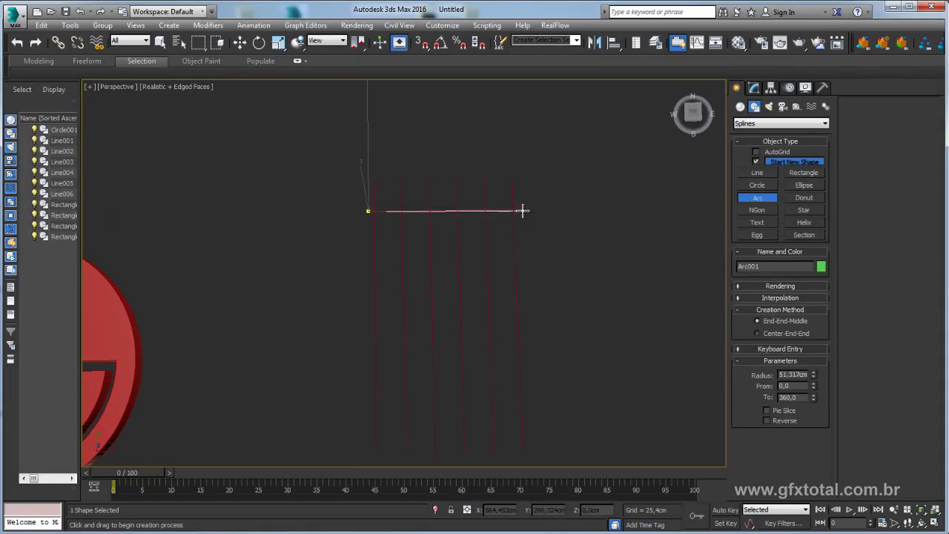
drag(523, 211, 524, 212)
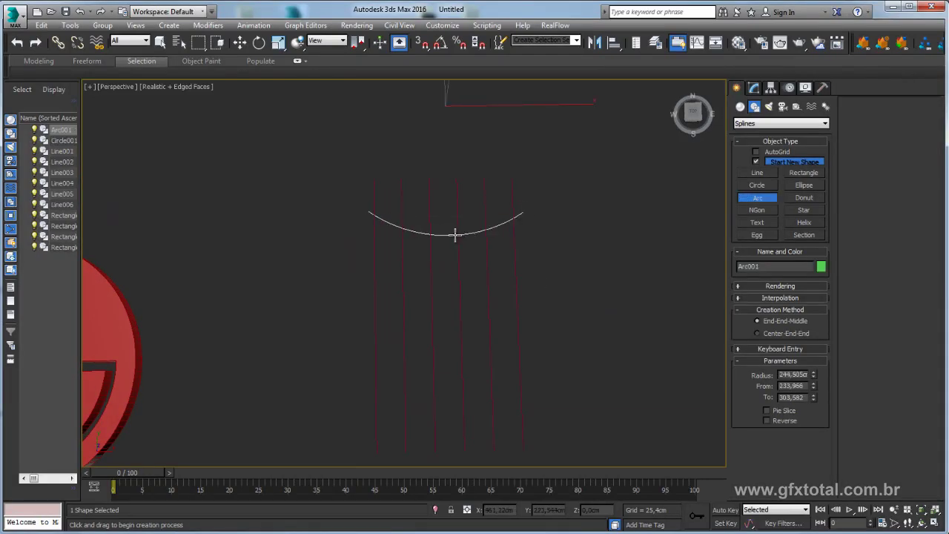
click(455, 235)
Shift-move the arc down the lines to create one copy, Arc002
key(w)
mouse_move(446, 131)
alt+middle_down()
mouse_move(419, 162)
mouse_move(401, 103)
alt+middle_up()
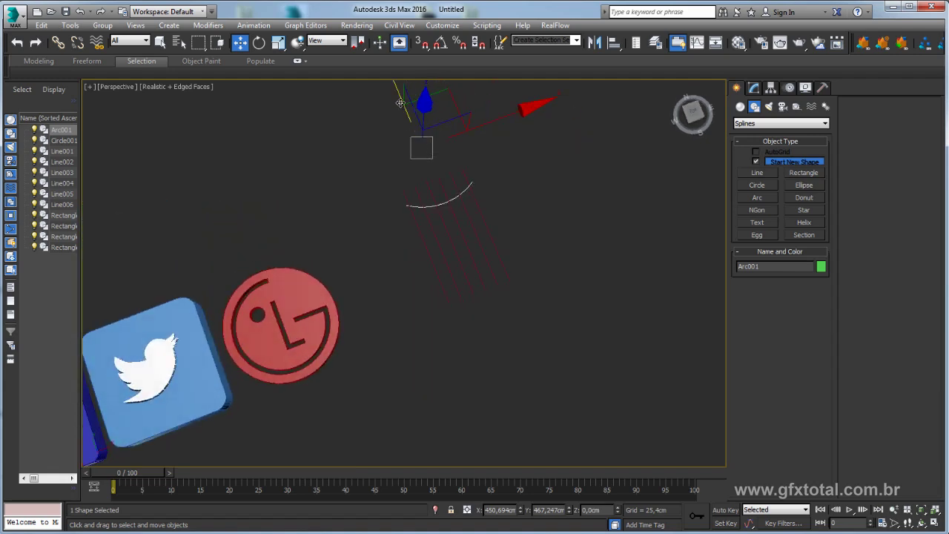
shift+drag(400, 102, 427, 170)
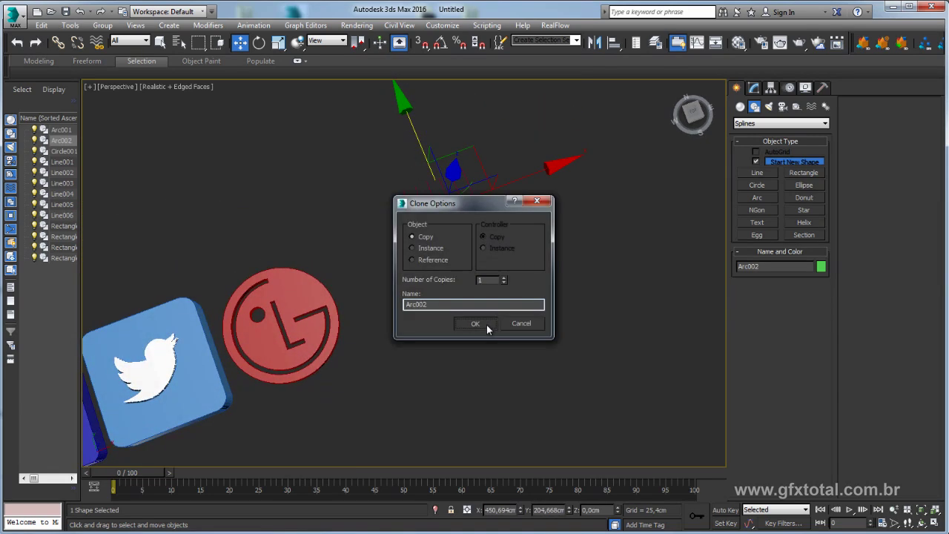
click(475, 324)
scroll(490, 231, up, 3)
scroll(482, 252, up, 3)
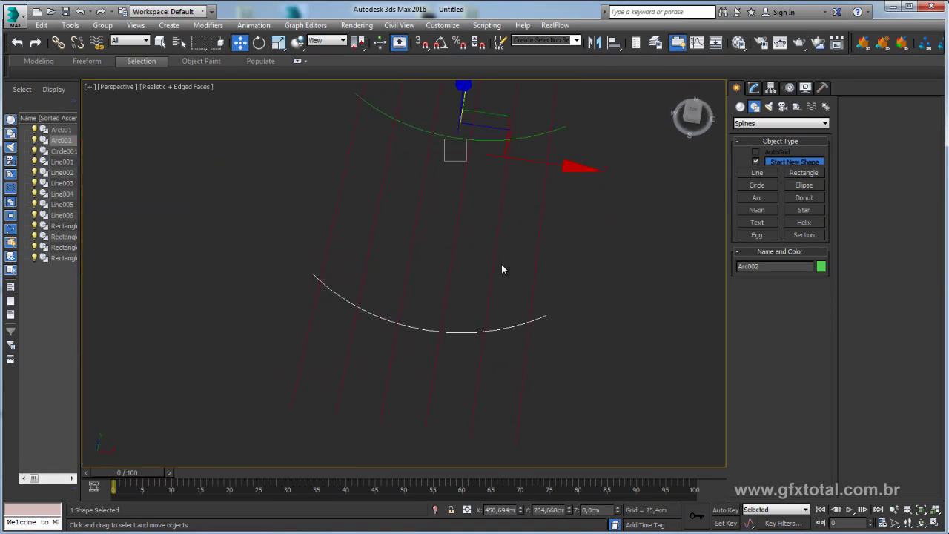
drag(534, 232, 532, 234)
Convert the six lines and two arcs to Editable Spline and isolate them from the logos
scroll(533, 234, down, 3)
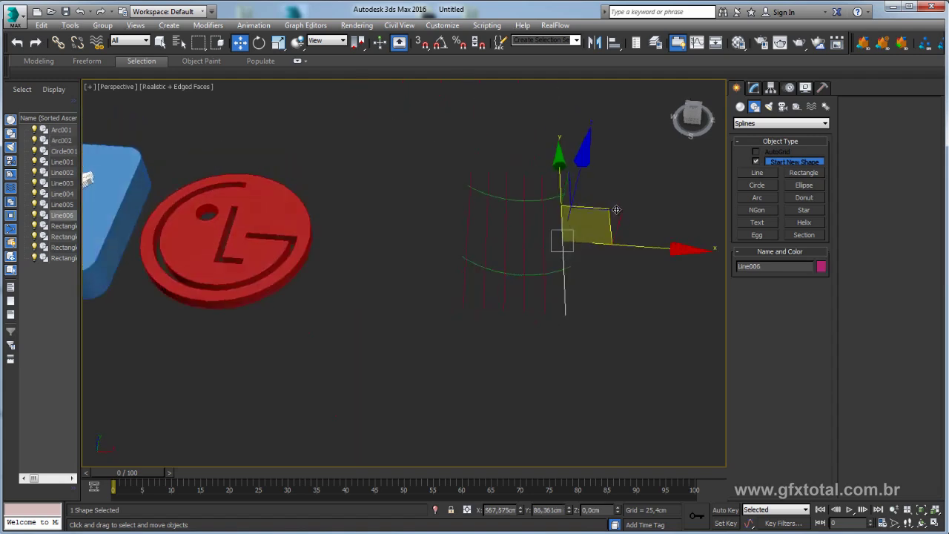
alt+middle_drag(532, 235, 560, 205)
click(754, 89)
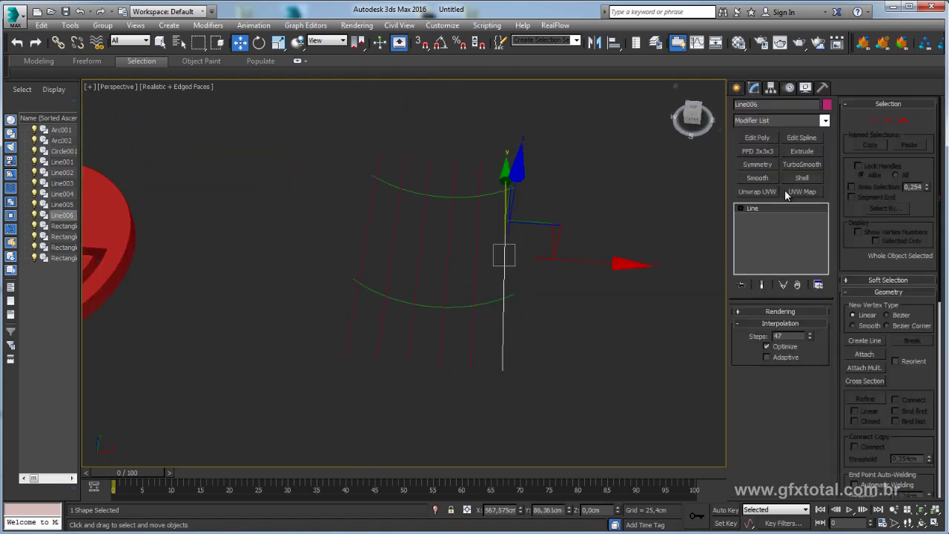
drag(578, 182, 349, 312)
right_click(483, 233)
mouse_move(519, 354)
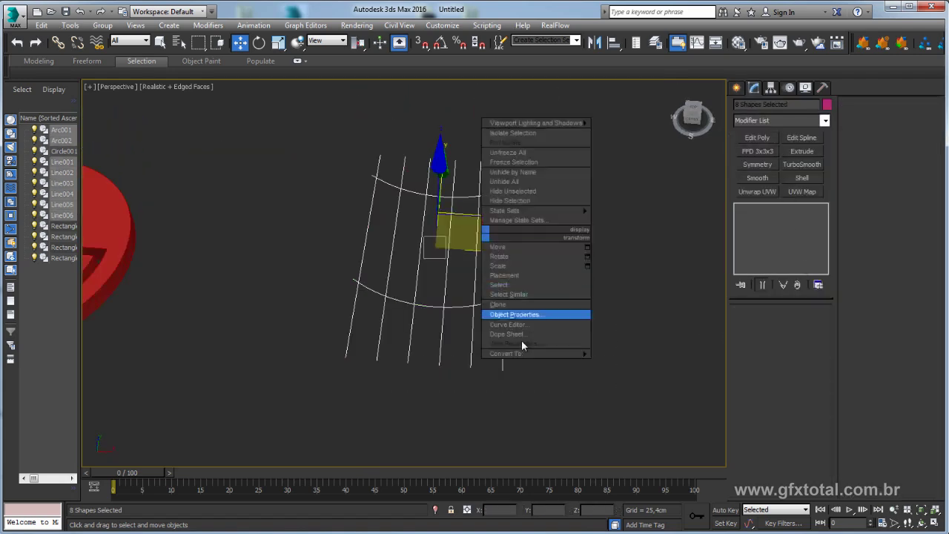
click(636, 353)
click(435, 509)
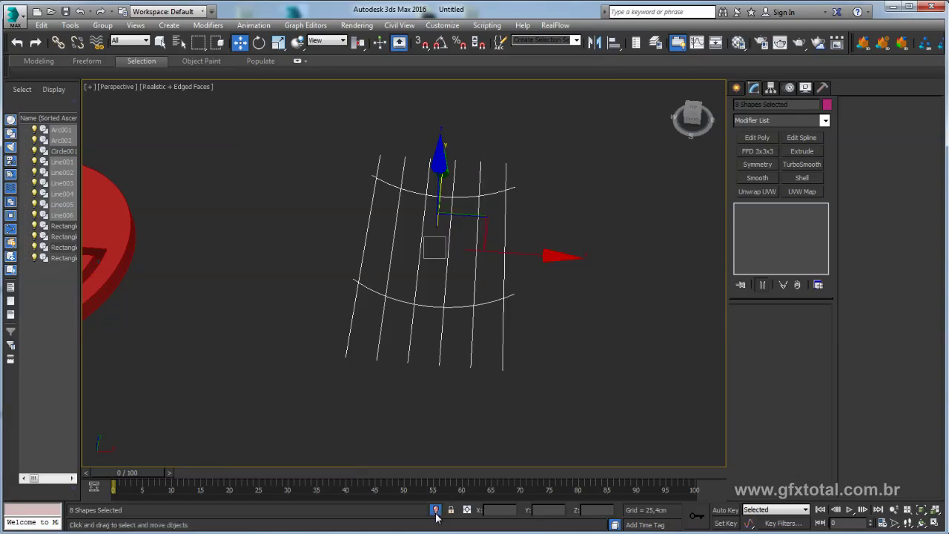
Attach Arc001 through Line005 to Line006 with Attach Mult., then enter Spline sub-object level
click(504, 296)
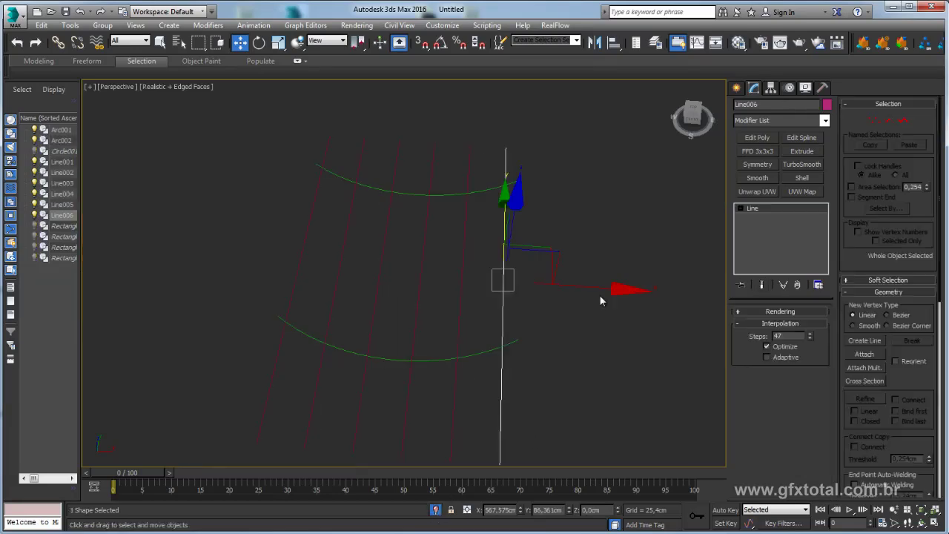
click(868, 368)
click(48, 80)
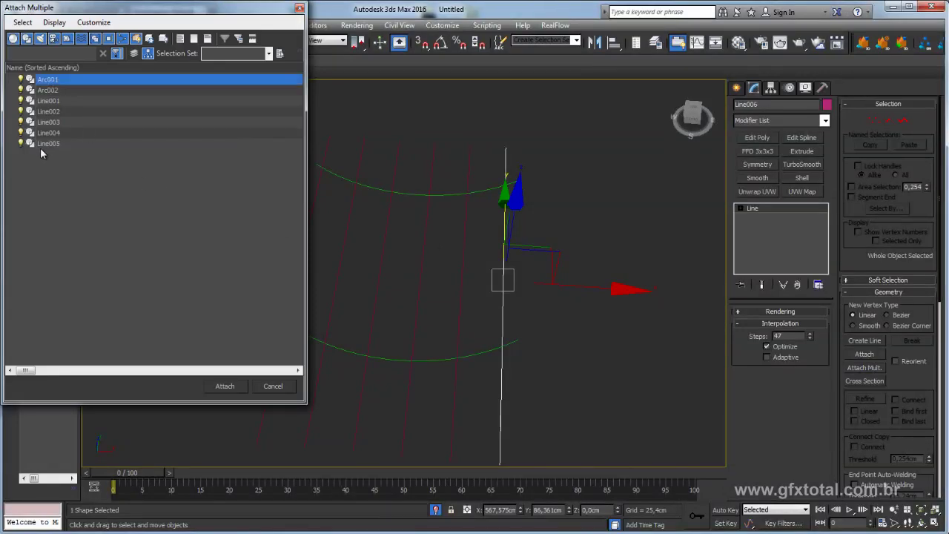
shift+click(40, 145)
click(224, 386)
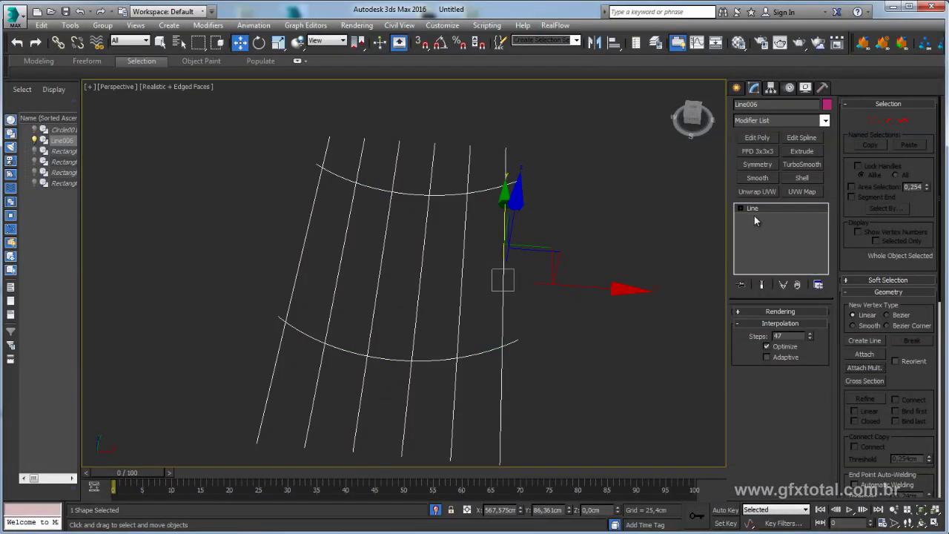
click(739, 208)
click(764, 237)
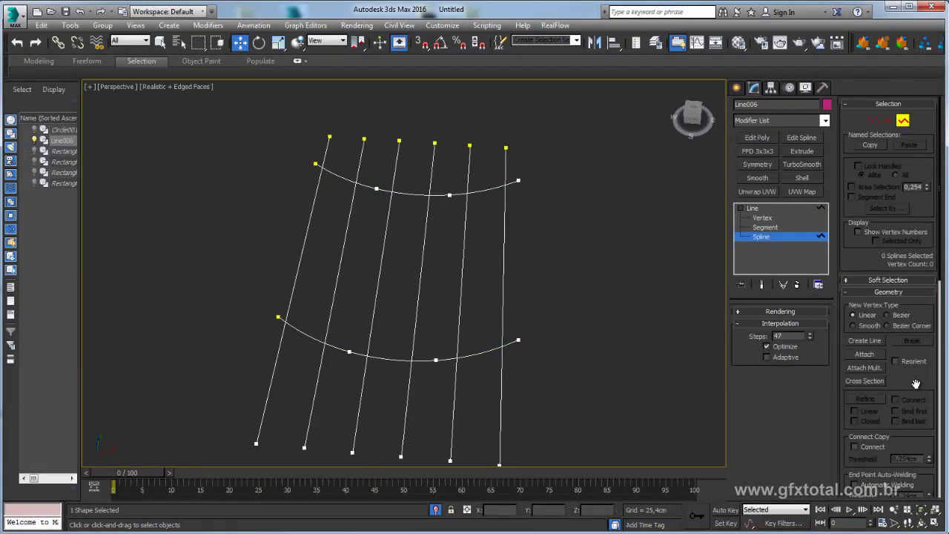
Trim the six line ends below the bottom arc and the arc's left stub
scroll(860, 310, down, 5)
scroll(884, 319, down, 3)
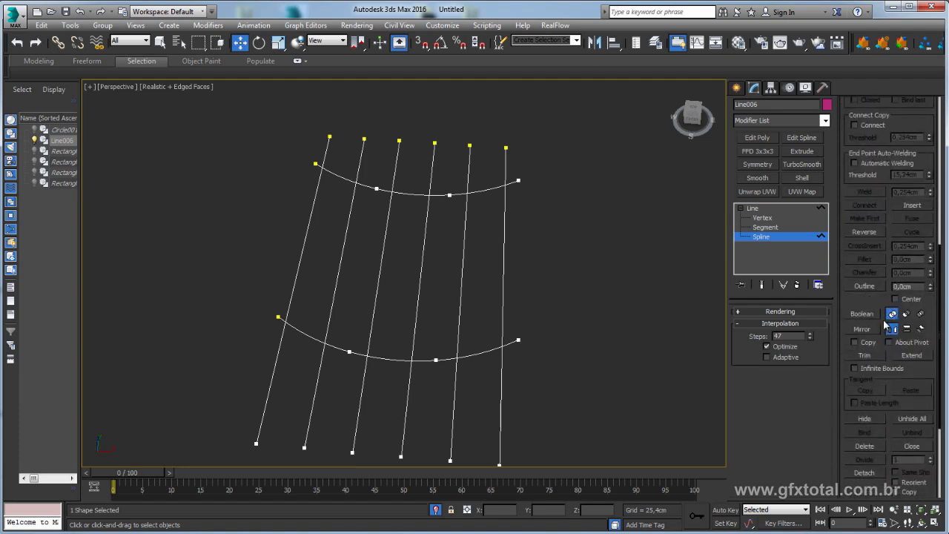
click(864, 356)
click(501, 371)
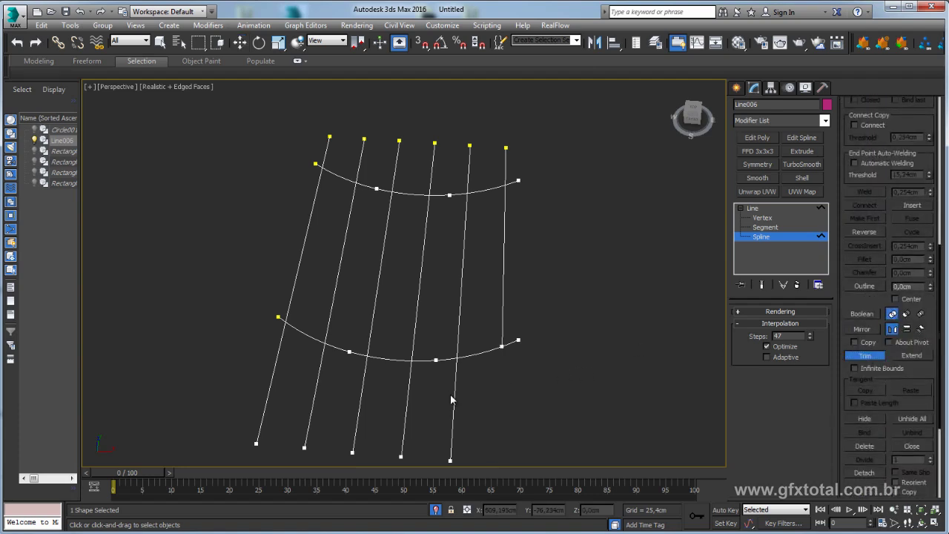
click(450, 394)
click(407, 401)
click(364, 399)
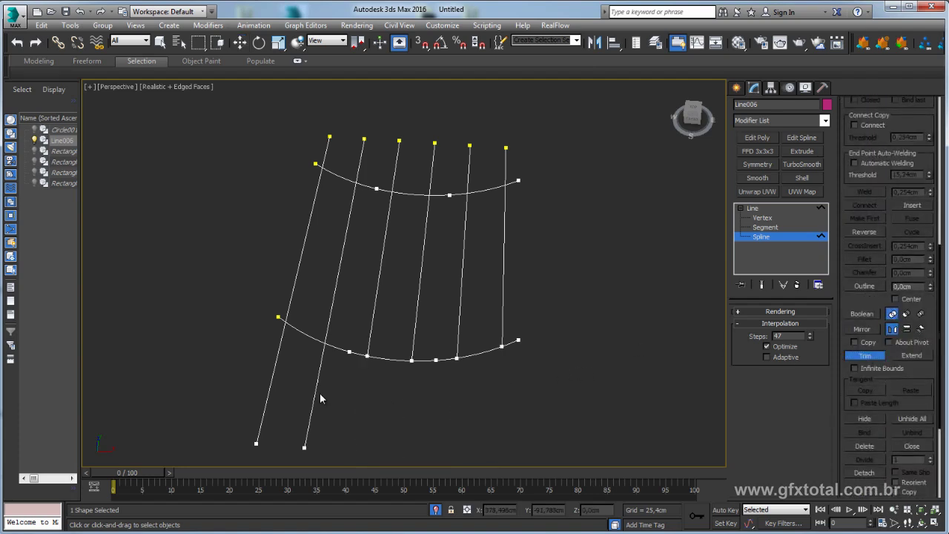
click(316, 393)
click(271, 376)
click(280, 318)
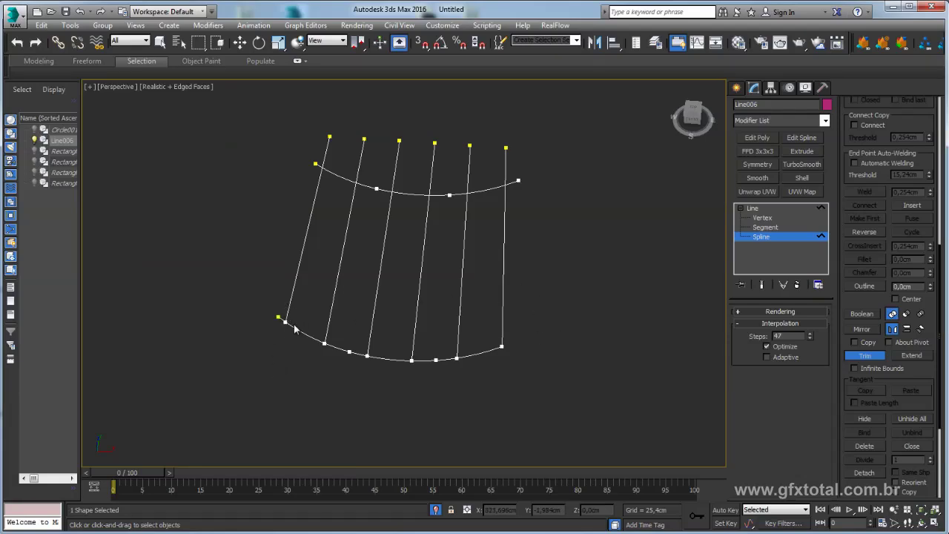
click(280, 318)
Trim the line stubs above the top arc and the top arc's right overhang
click(323, 154)
click(394, 164)
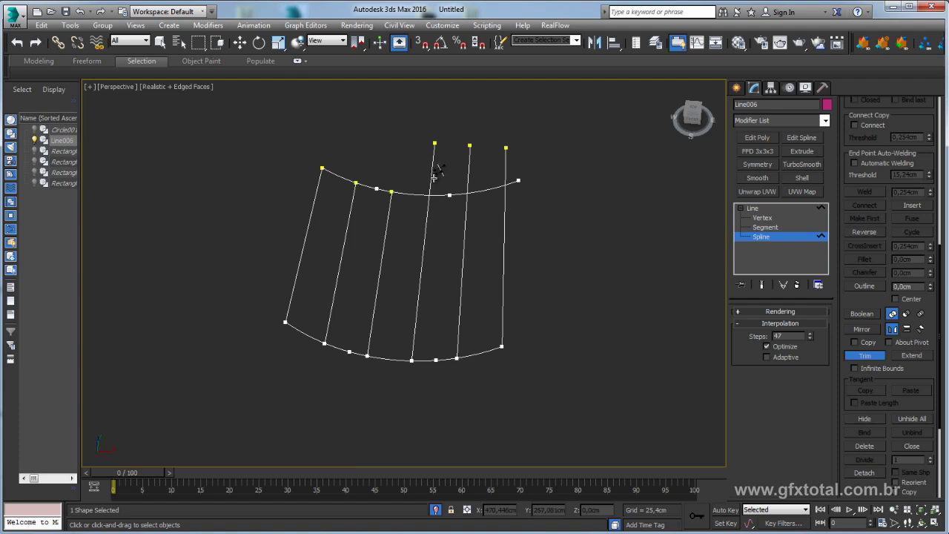
click(432, 167)
click(469, 165)
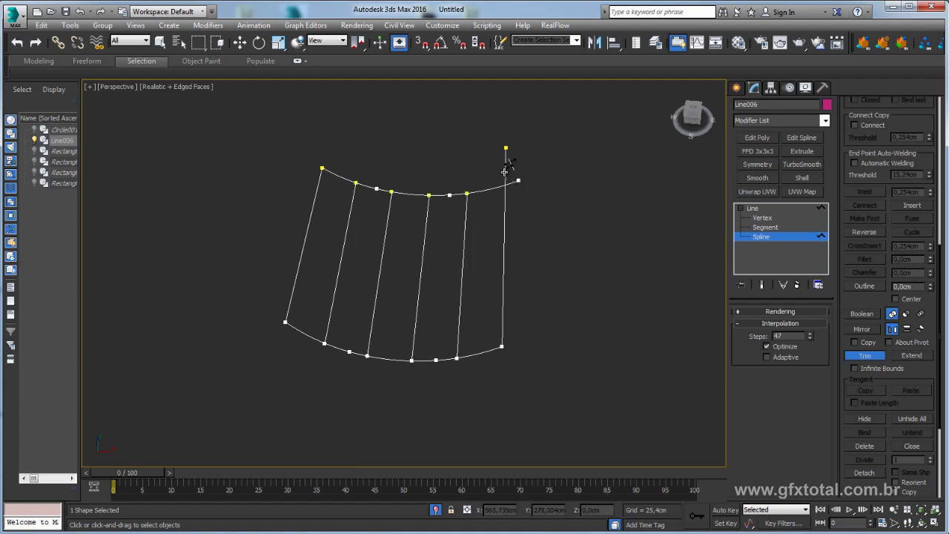
click(512, 181)
key(w)
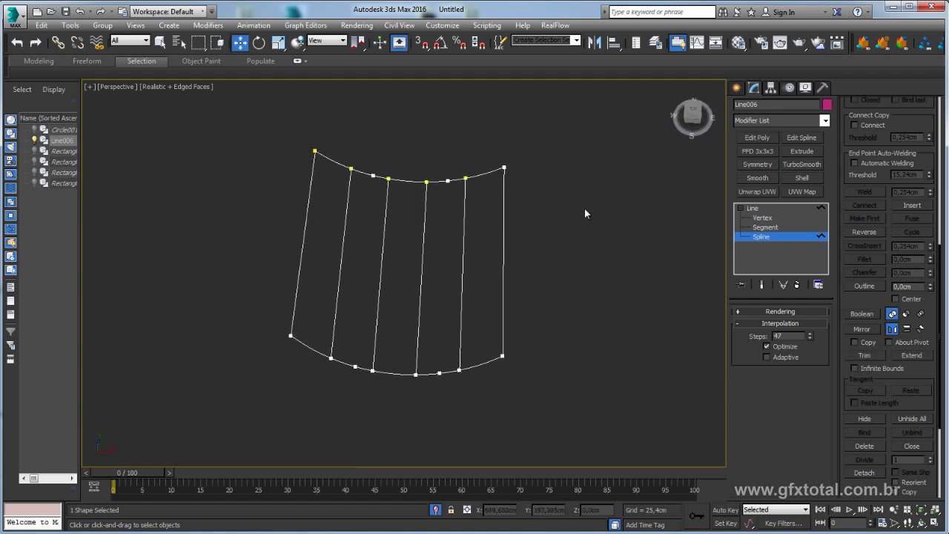
alt+middle_drag(586, 209, 787, 258)
click(766, 315)
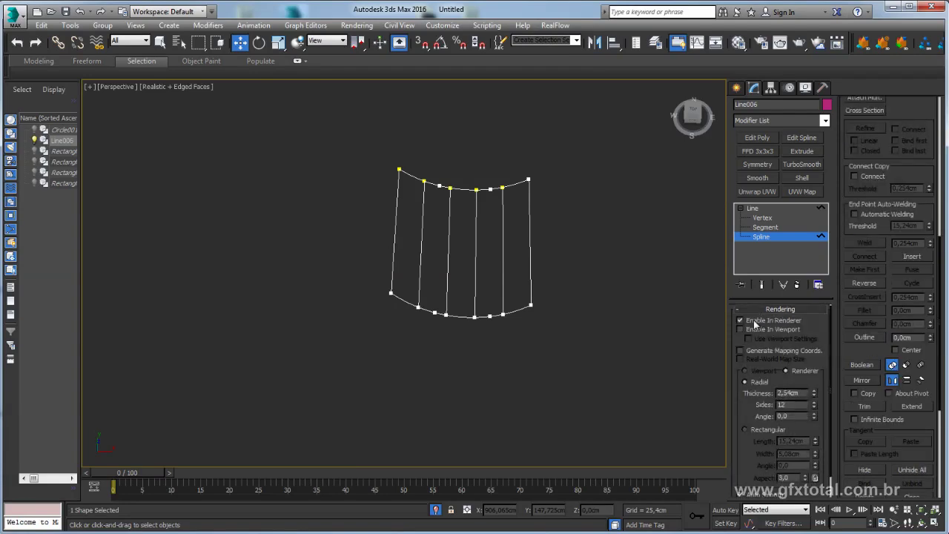
Enable In Viewport rendering for the grille spline and reselect it at object level
click(754, 328)
alt+middle_drag(623, 272, 608, 316)
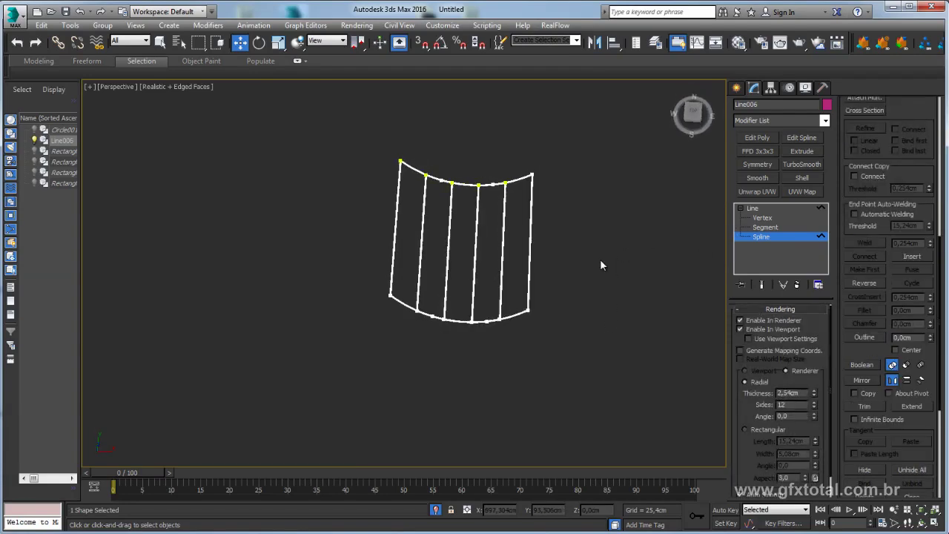
click(756, 209)
click(648, 215)
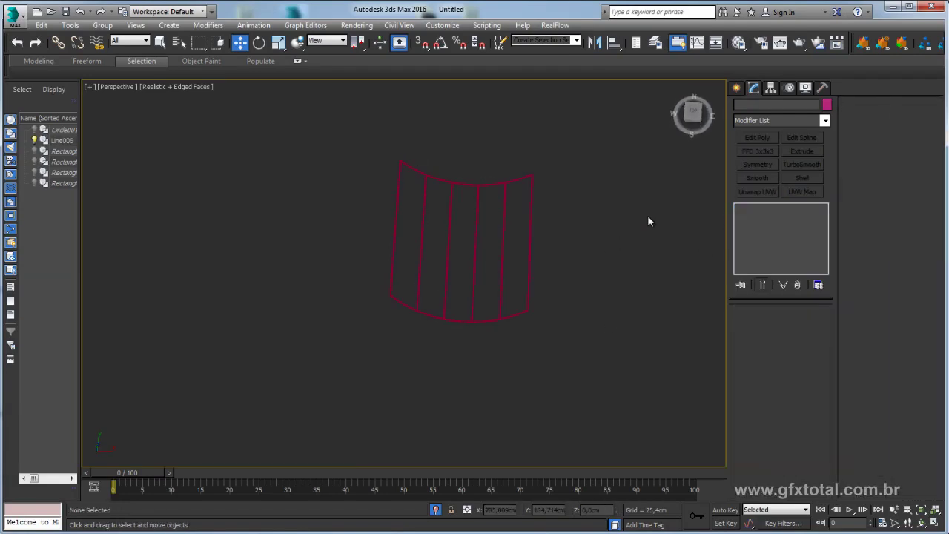
key(F4)
alt+middle_drag(643, 252, 580, 249)
click(552, 298)
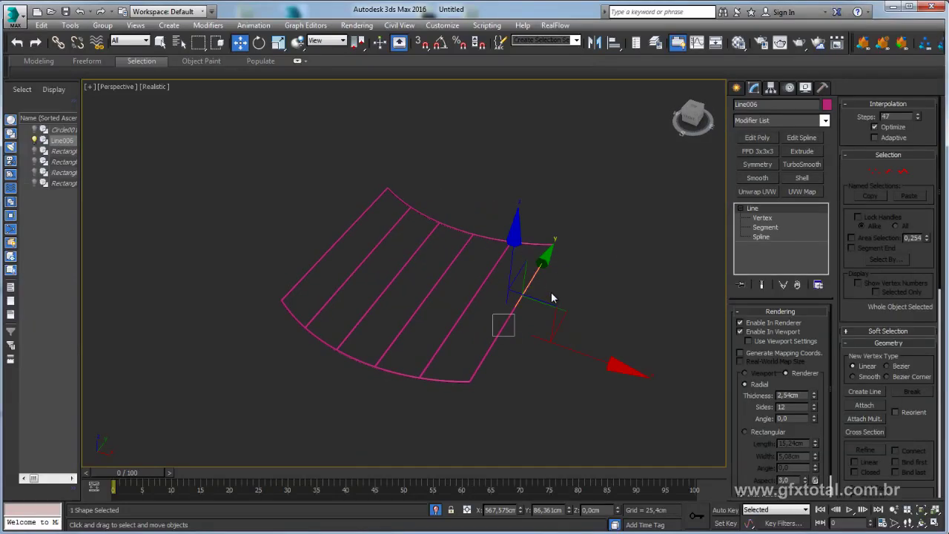
scroll(561, 281, up, 2)
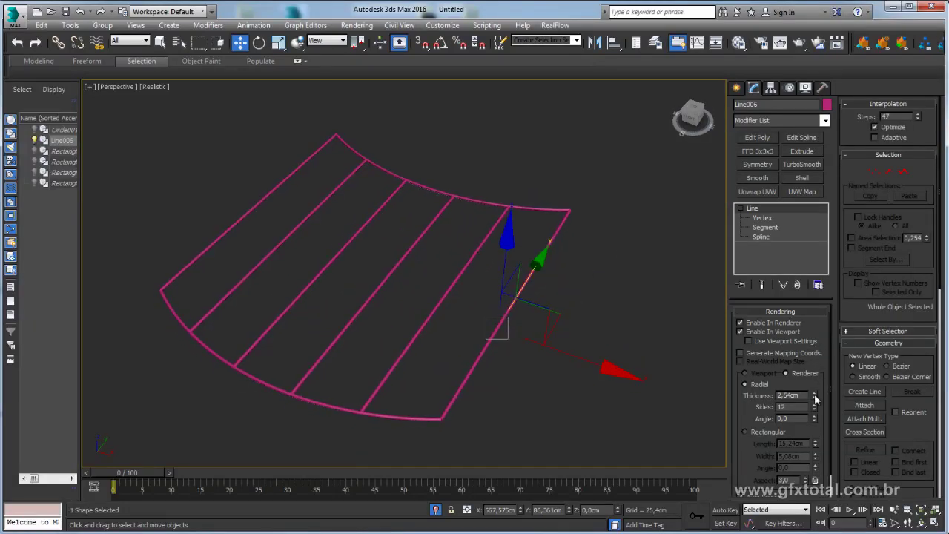
Set thickness 16,688 cm, 4 sides and angle 45, then exit isolation to show the logos
drag(816, 388, 812, 75)
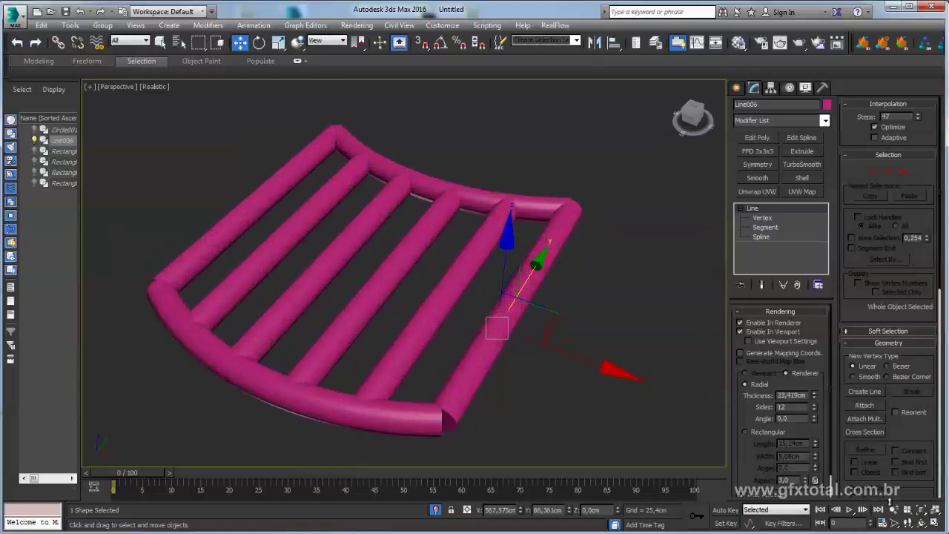
drag(812, 75, 914, 30)
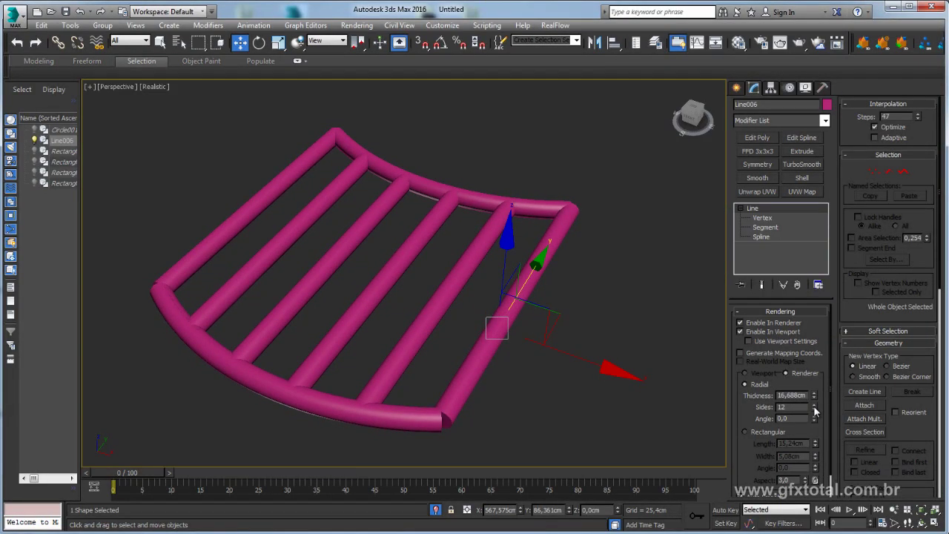
drag(816, 410, 816, 426)
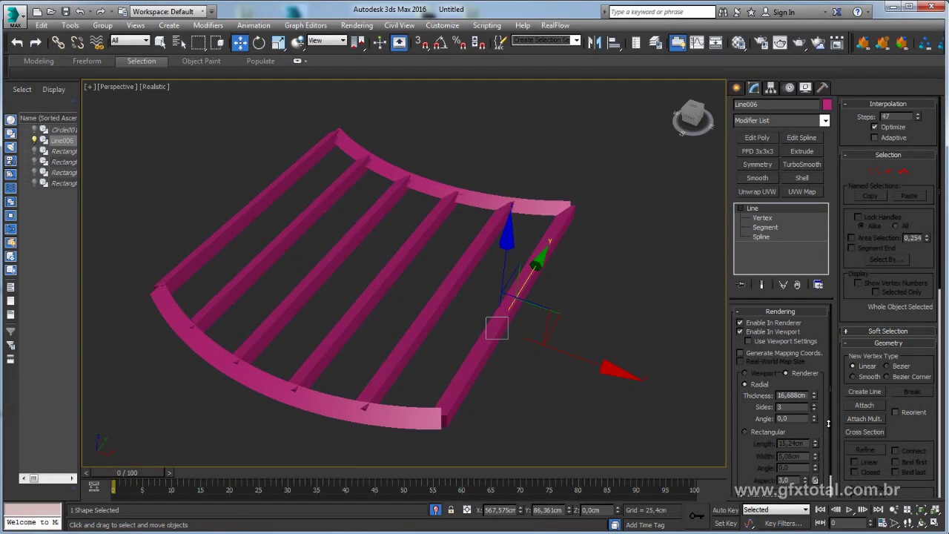
drag(819, 415, 815, 412)
key(Return)
key(Tab)
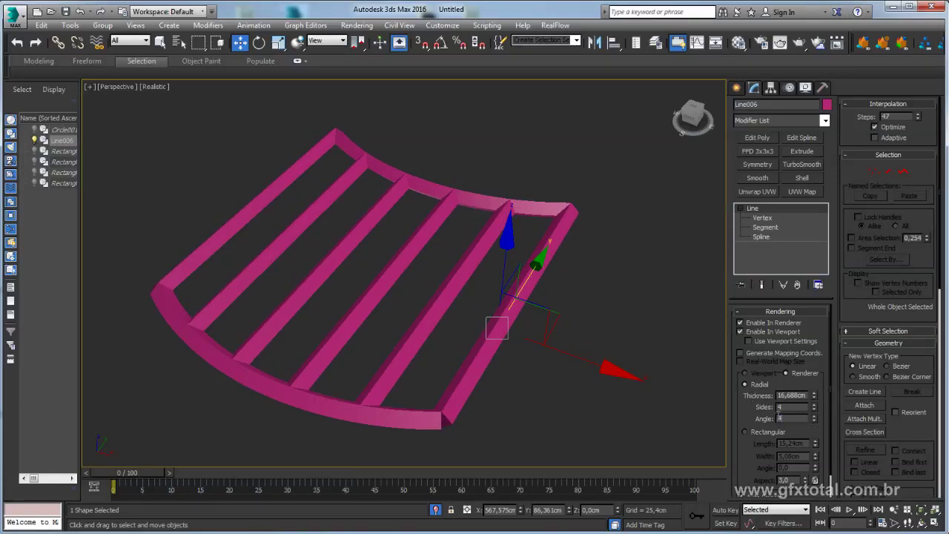
text(45)
key(Return)
mouse_move(621, 328)
alt+middle_down()
mouse_move(642, 399)
mouse_move(667, 292)
mouse_move(547, 141)
mouse_move(615, 275)
mouse_move(599, 388)
mouse_move(609, 202)
mouse_move(500, 259)
mouse_move(575, 331)
mouse_move(439, 506)
alt+middle_up()
key(r)
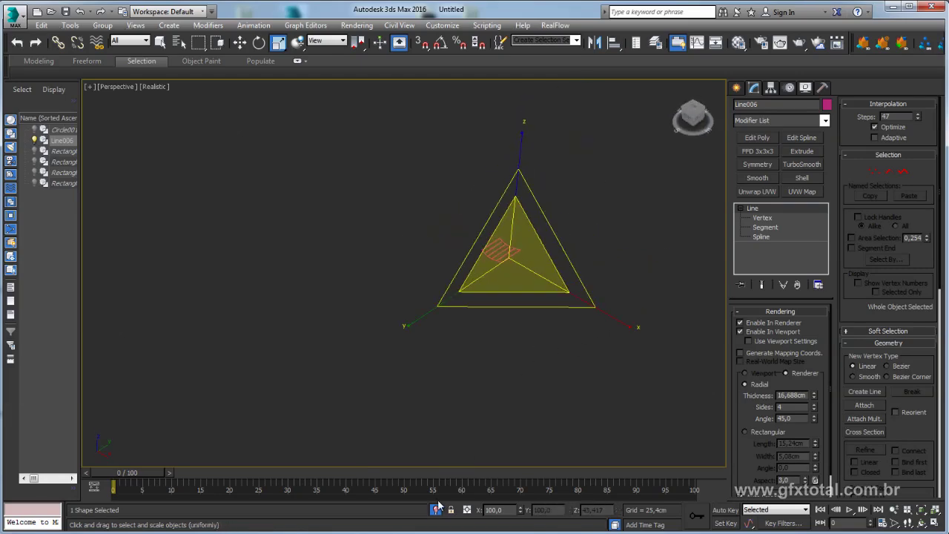
click(435, 512)
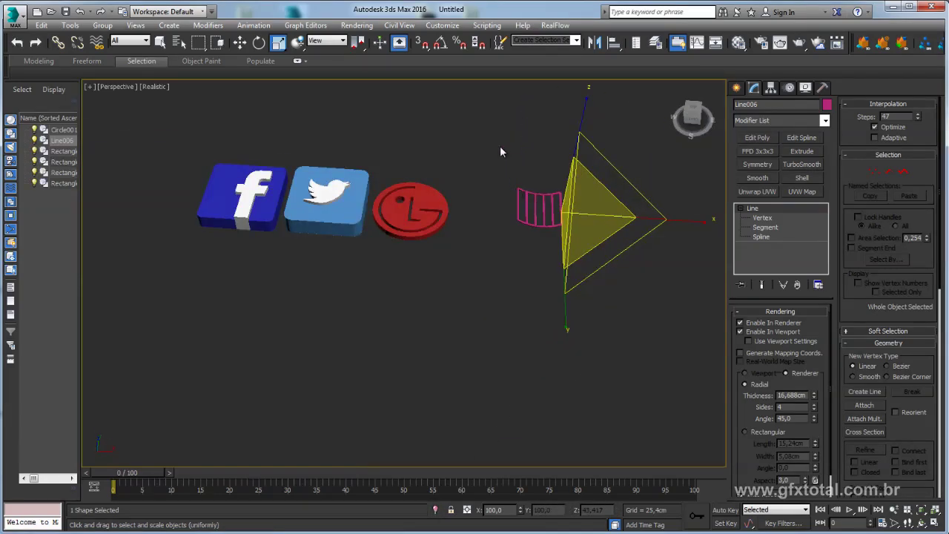
Delete the Line006 grille and orbit to a head-on view of the three logos
drag(491, 135, 609, 264)
key(Delete)
scroll(400, 223, up, 5)
mouse_move(415, 223)
alt+middle_down()
mouse_move(434, 178)
mouse_move(453, 205)
mouse_move(425, 222)
mouse_move(457, 226)
alt+middle_up()
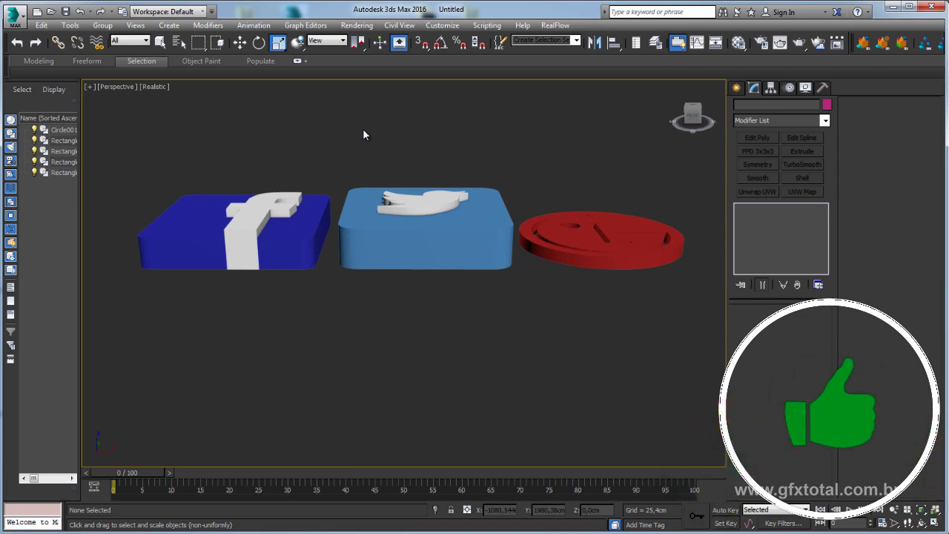
alt+middle_drag(511, 166, 510, 313)
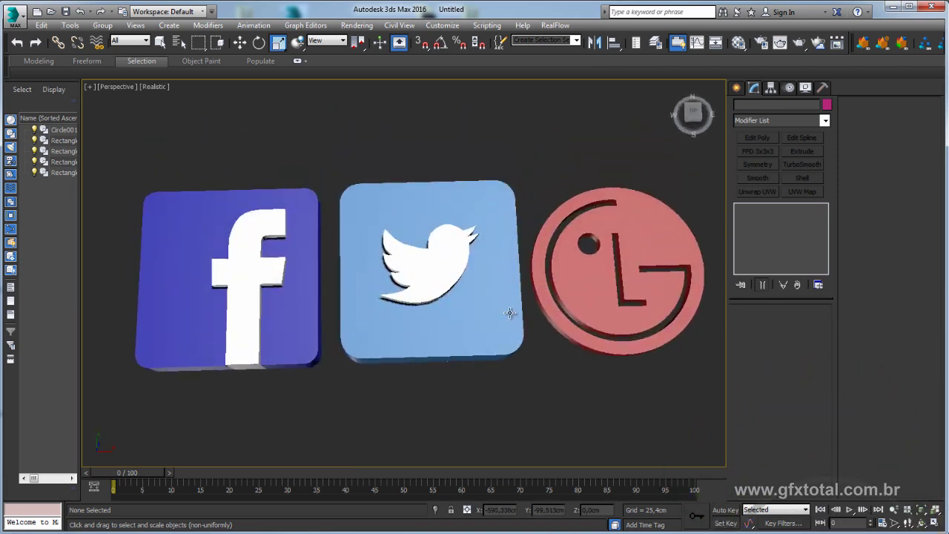